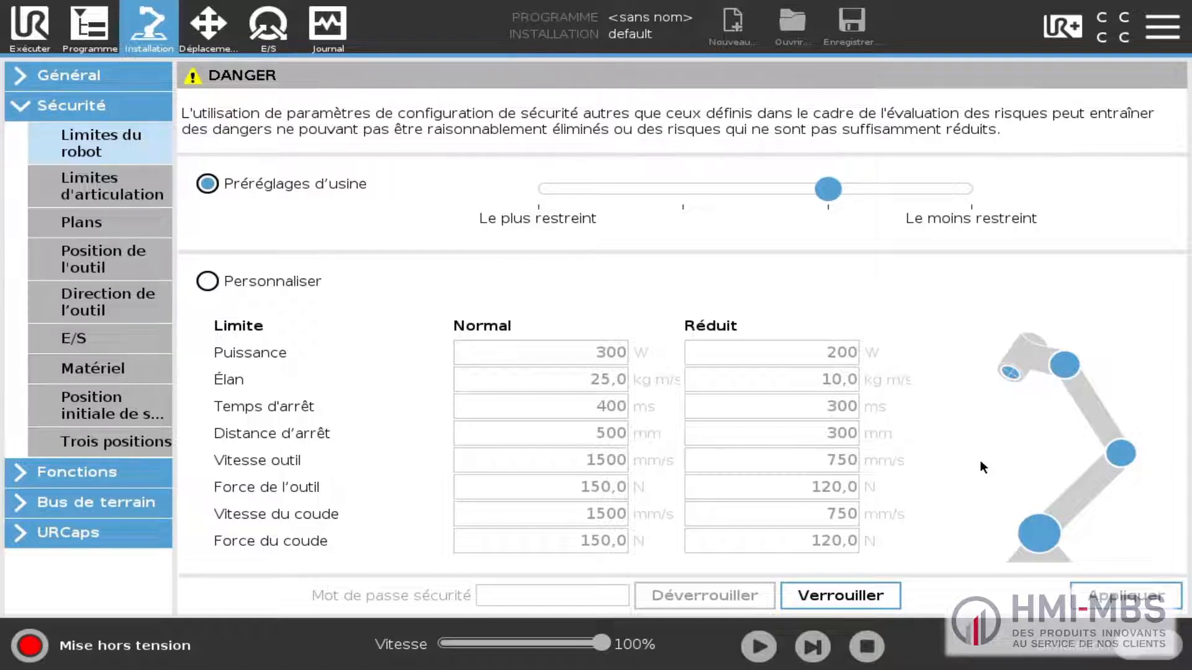
- Customize the robot limits starting from the least restrictive factory preset, with a normal-mode tool speed of 1000 mm/s
{"action": "left_click", "coordinate": [971, 187]}
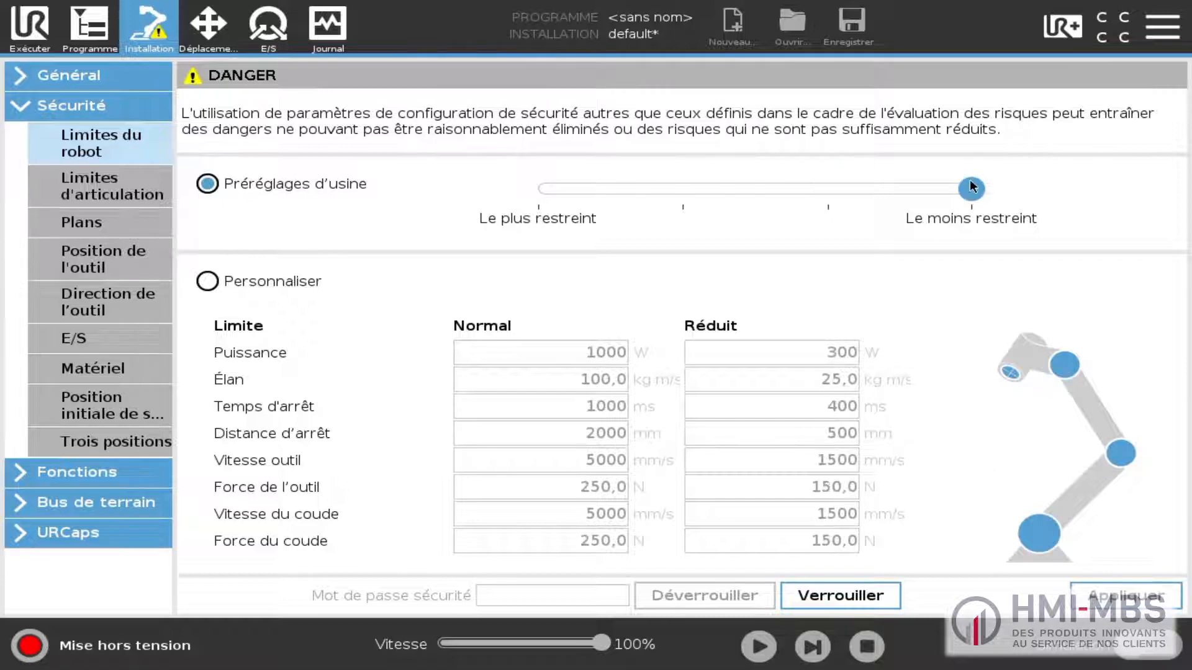
{"action": "left_click", "coordinate": [275, 285]}
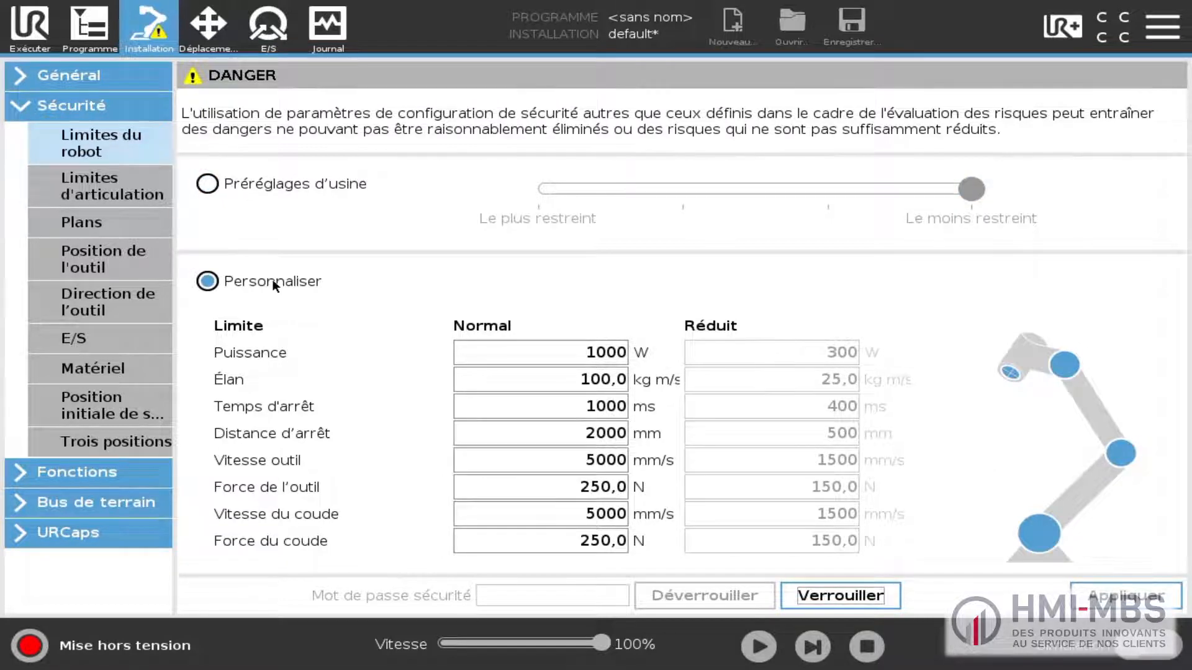
{"action": "left_click", "coordinate": [559, 460]}
{"action": "left_click", "coordinate": [508, 349]}
{"action": "left_click", "coordinate": [514, 419]}
{"action": "left_click", "coordinate": [514, 419]}
{"action": "left_click", "coordinate": [514, 419]}
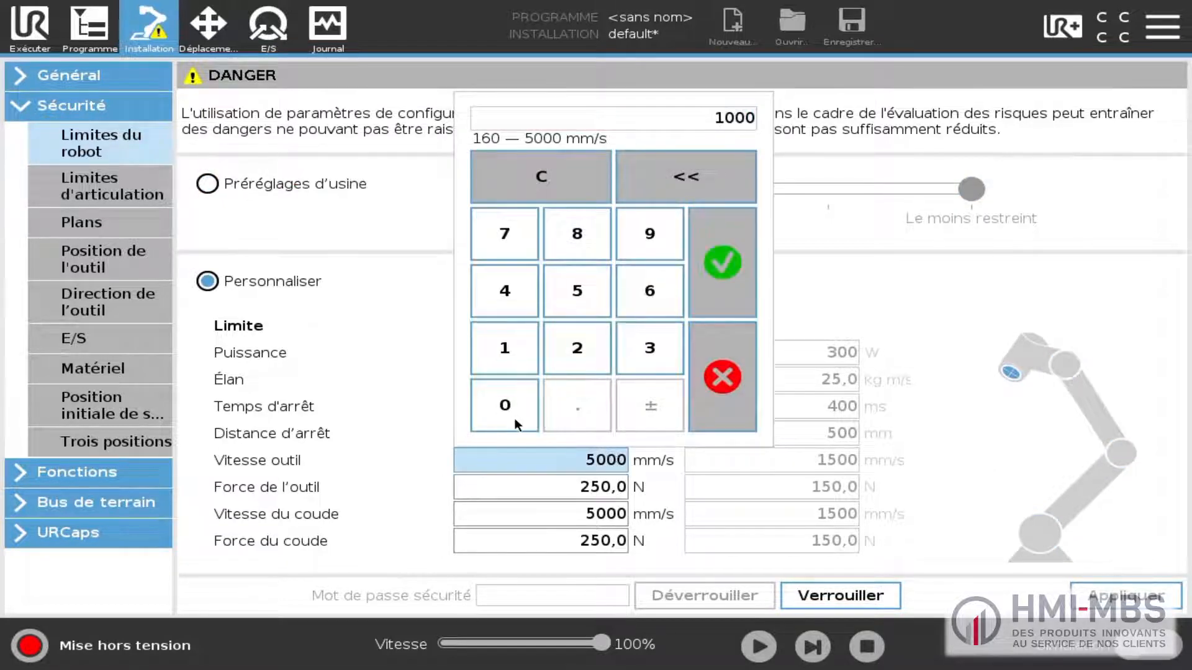
{"action": "left_click", "coordinate": [723, 273]}
- Set the normal-mode tool force limit to 140 N
{"action": "left_click", "coordinate": [540, 487]}
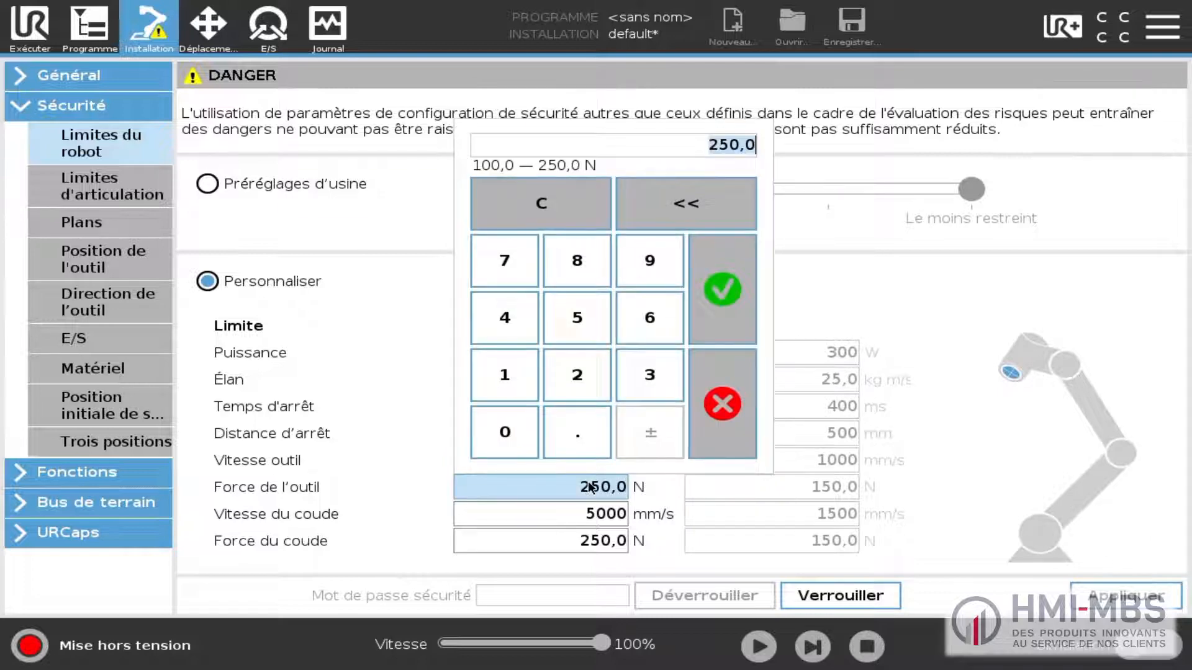
{"action": "left_click", "coordinate": [505, 375]}
{"action": "left_click", "coordinate": [504, 317]}
{"action": "left_click", "coordinate": [521, 436]}
{"action": "left_click", "coordinate": [733, 300]}
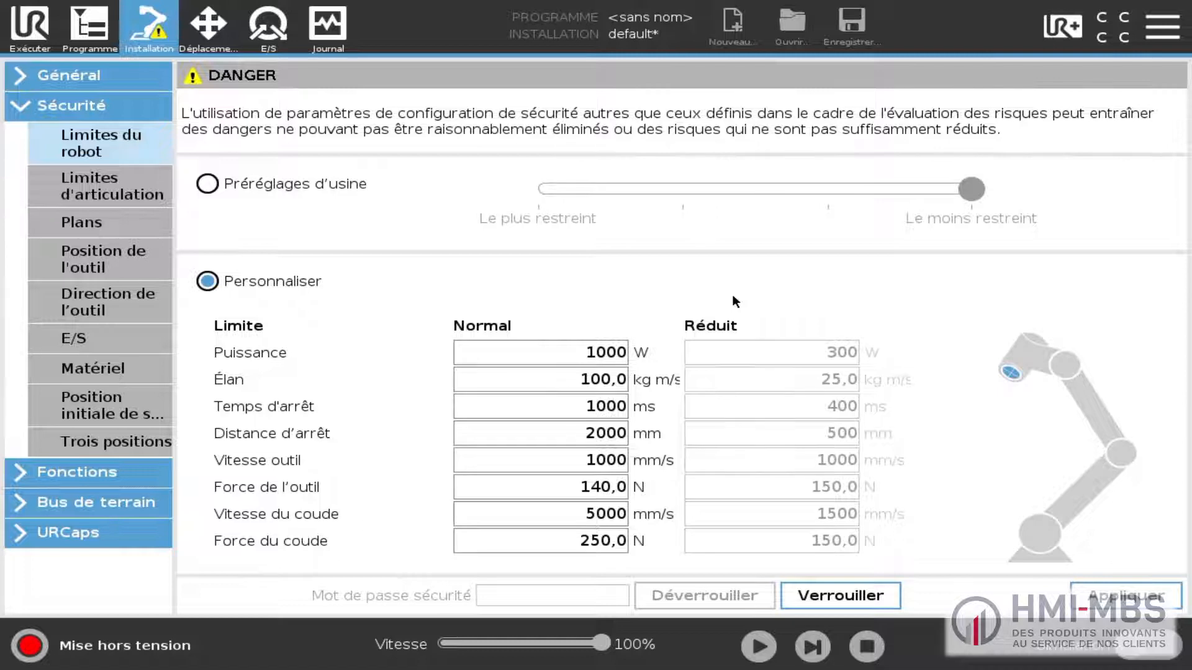
- In the joint limits, restrict the elbow's normal-mode position range to a minimum of -167° and a maximum of 0°
{"action": "left_click", "coordinate": [122, 180]}
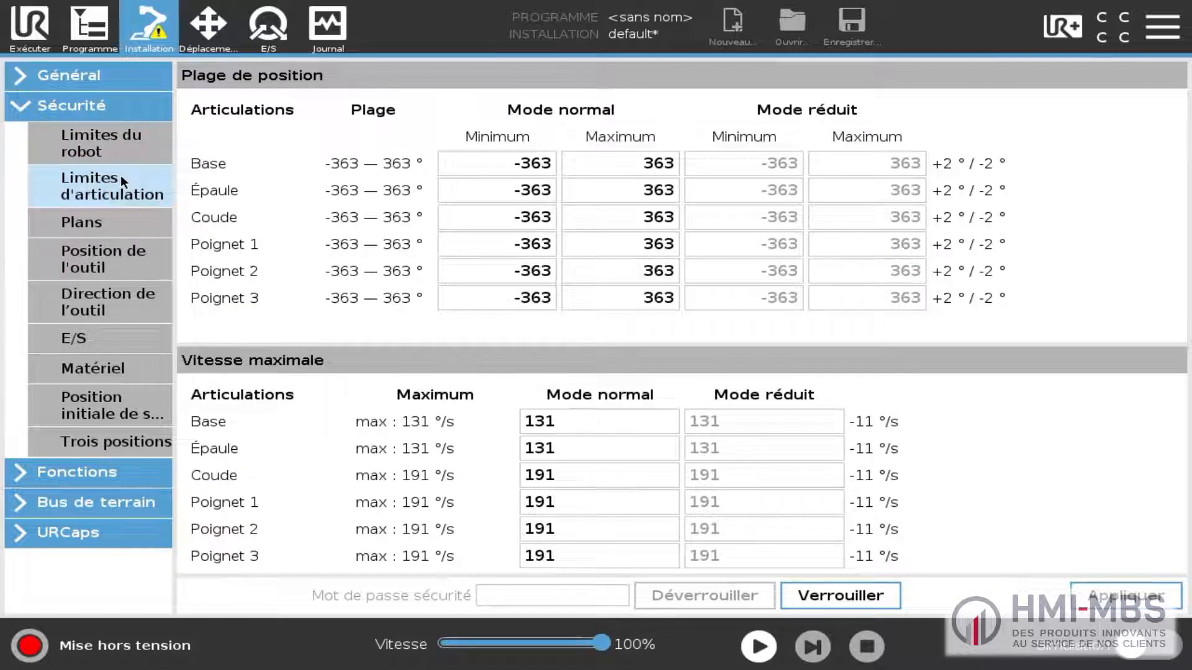
{"action": "left_click", "coordinate": [507, 221]}
{"action": "left_click", "coordinate": [489, 473]}
{"action": "left_click", "coordinate": [634, 416]}
{"action": "left_click", "coordinate": [488, 359]}
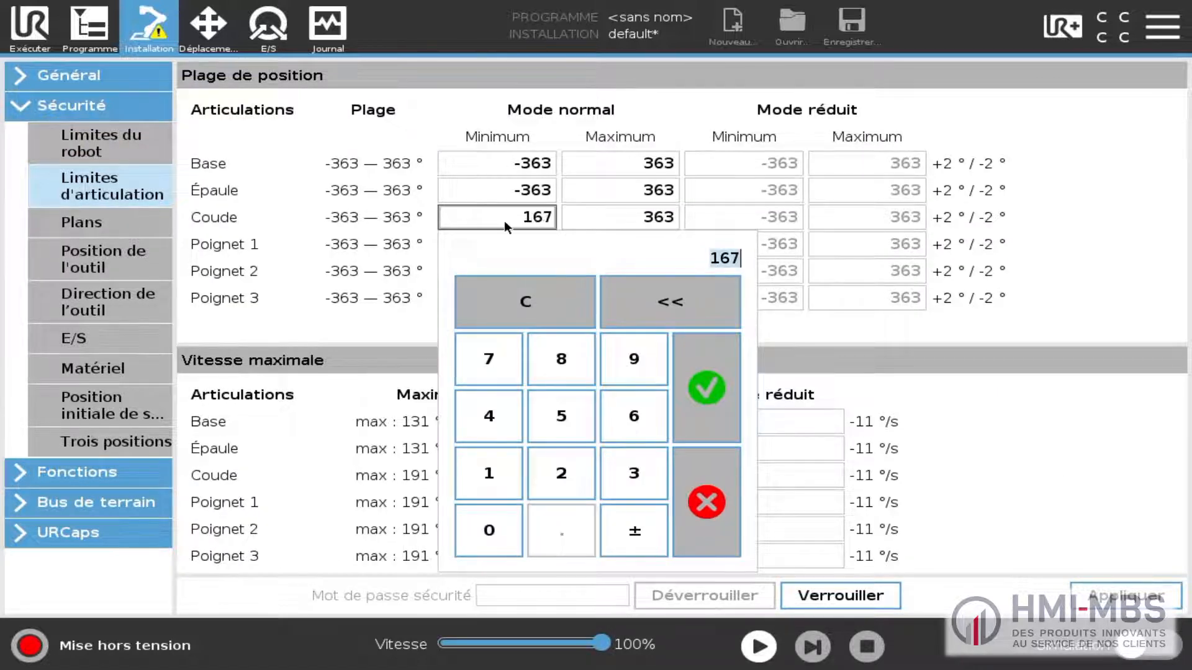
{"action": "left_click", "coordinate": [639, 522]}
{"action": "left_click", "coordinate": [714, 394]}
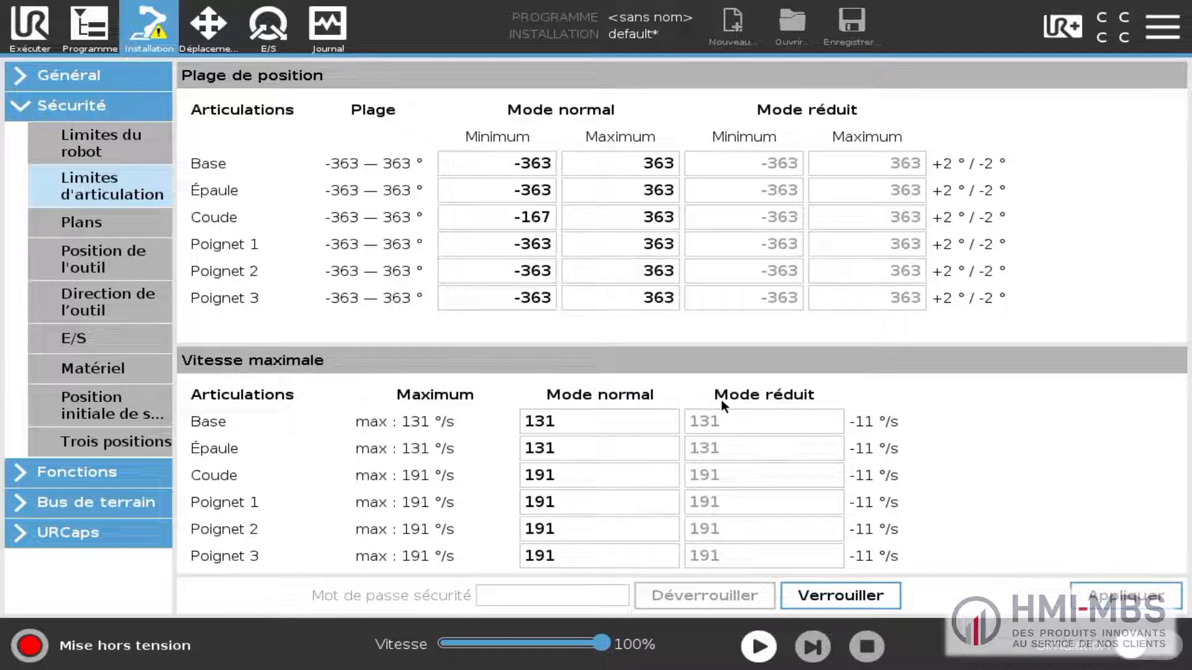
{"action": "left_click", "coordinate": [657, 218]}
{"action": "left_click", "coordinate": [612, 531]}
{"action": "left_click", "coordinate": [829, 393]}
- Restrict the normal-mode position range of Poignet 3 to a minimum of -270° and a maximum of 270°
{"action": "left_click", "coordinate": [532, 298]}
{"action": "left_click", "coordinate": [561, 552]}
{"action": "left_click", "coordinate": [488, 439]}
{"action": "left_click", "coordinate": [507, 600]}
{"action": "left_click", "coordinate": [634, 611]}
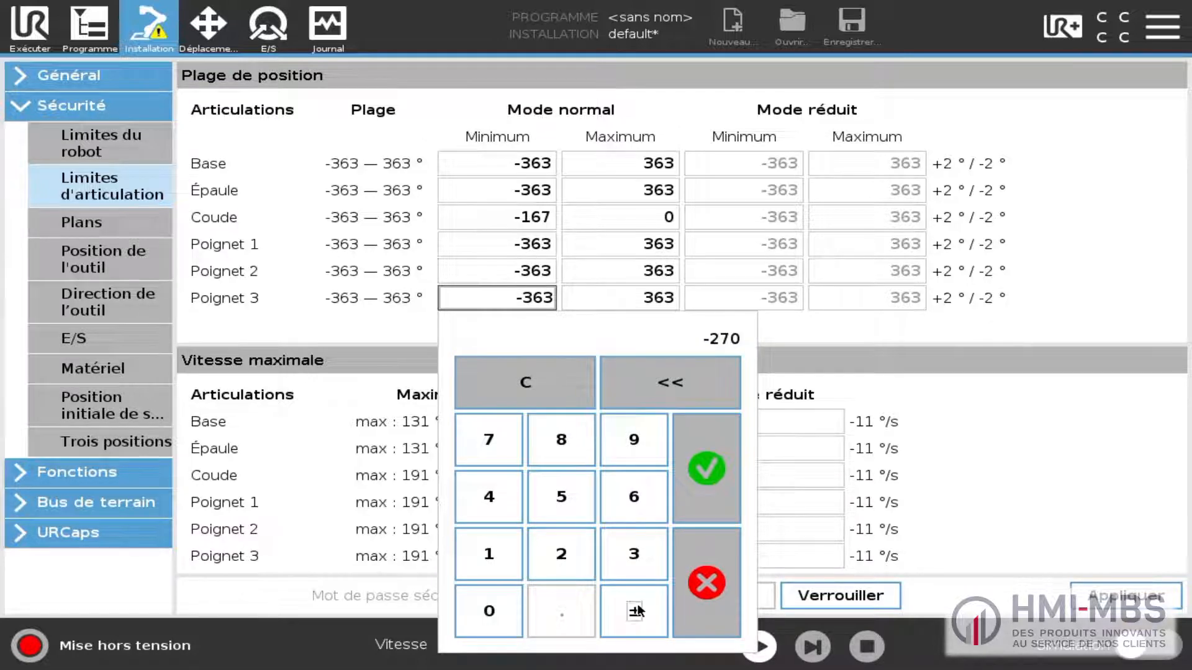
{"action": "left_click", "coordinate": [707, 469]}
{"action": "left_click", "coordinate": [656, 300]}
{"action": "left_click", "coordinate": [686, 554]}
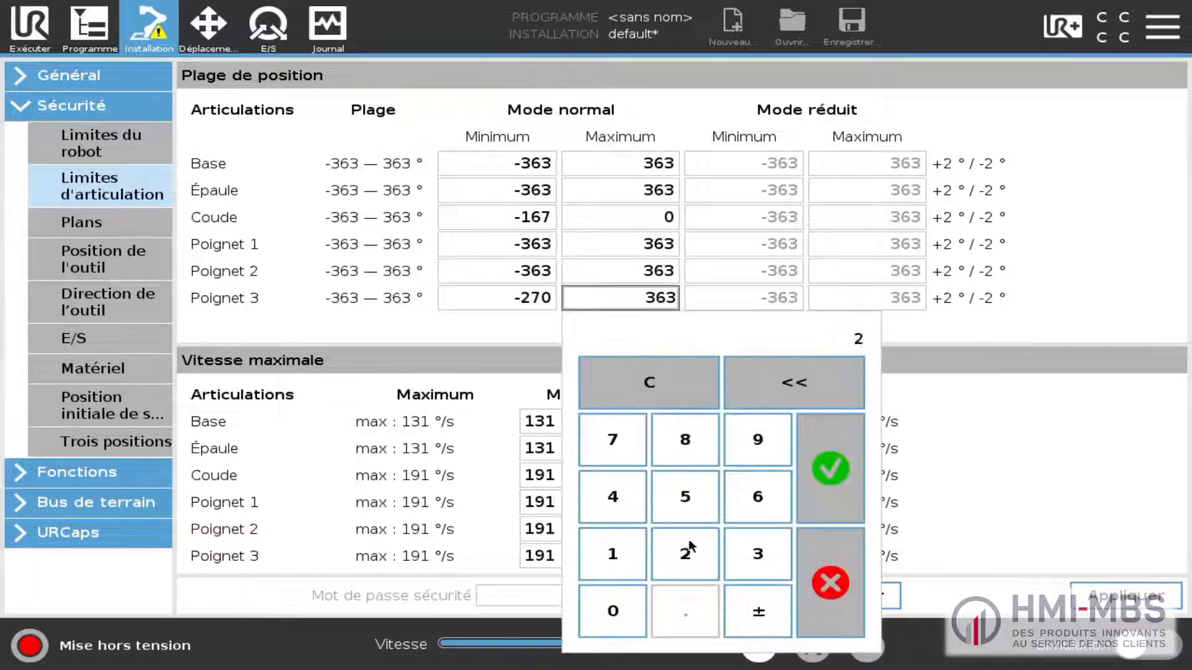
{"action": "left_click", "coordinate": [613, 439]}
{"action": "left_click", "coordinate": [613, 611]}
{"action": "left_click", "coordinate": [828, 474]}
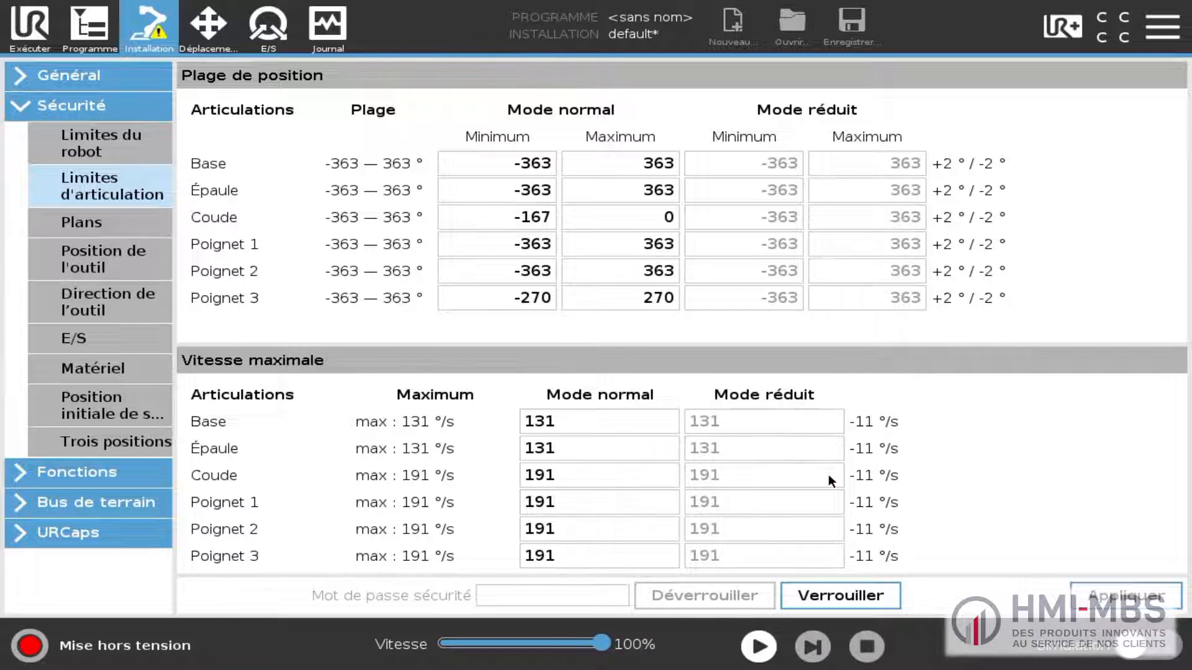
- Add a tool to the safety tool positions and set its X position to 200 mm
{"action": "left_click", "coordinate": [113, 240]}
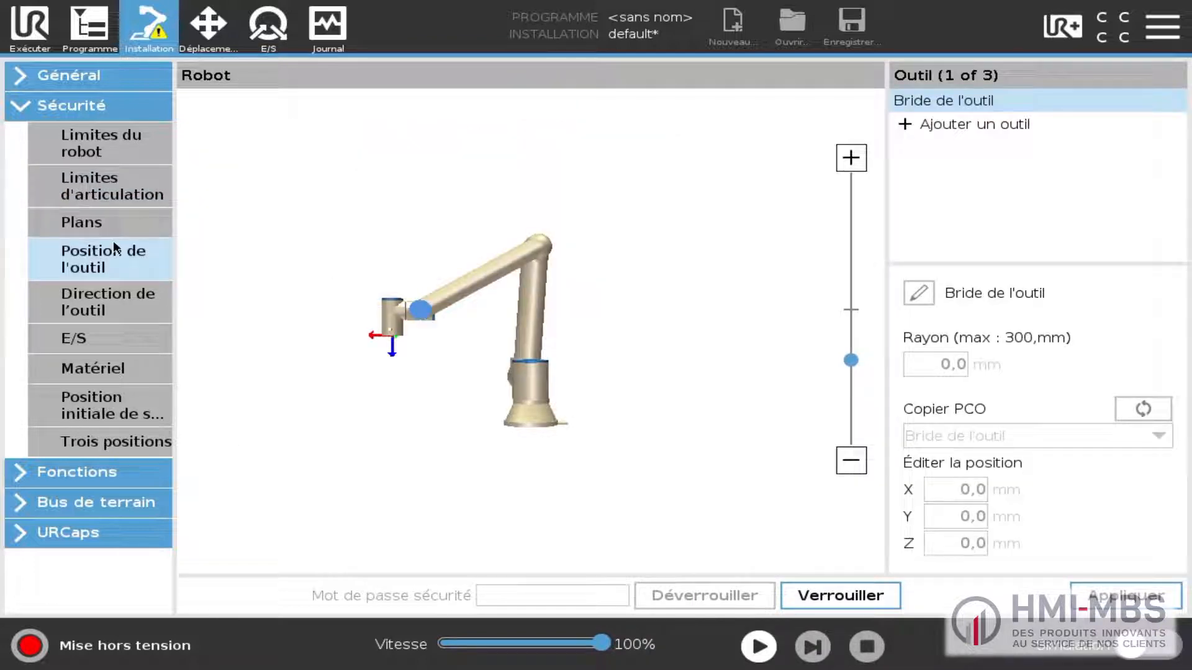
{"action": "left_click", "coordinate": [1012, 127]}
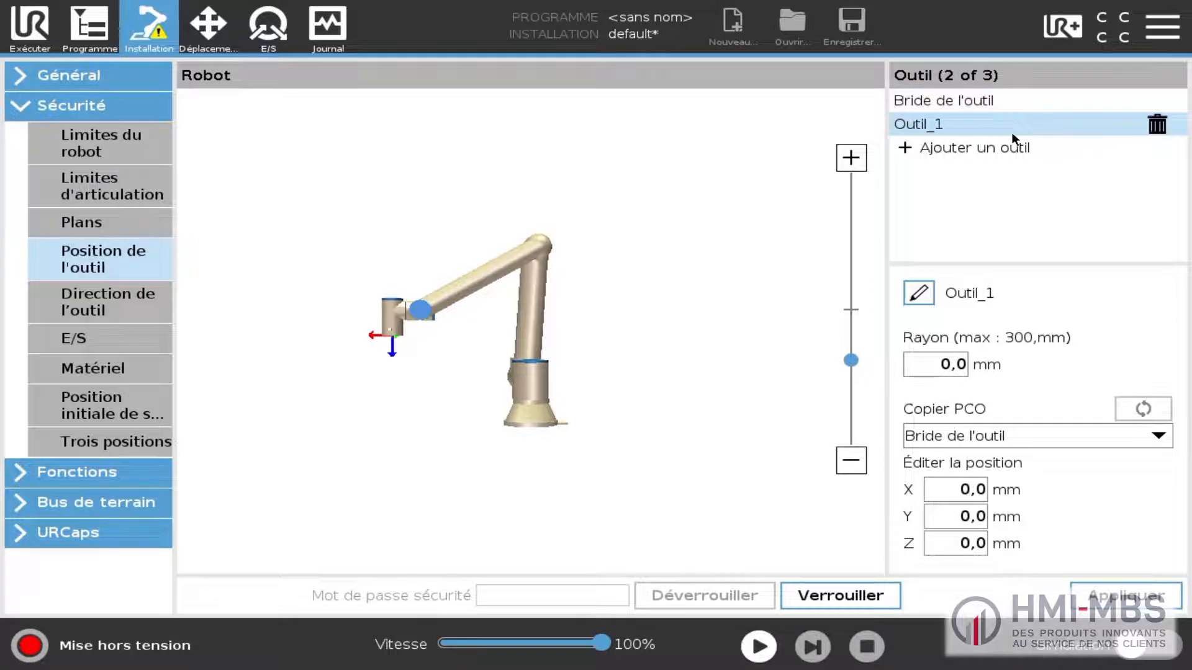
{"action": "left_click", "coordinate": [955, 489]}
{"action": "left_click", "coordinate": [976, 378]}
{"action": "left_click", "coordinate": [919, 442]}
{"action": "left_click", "coordinate": [919, 442]}
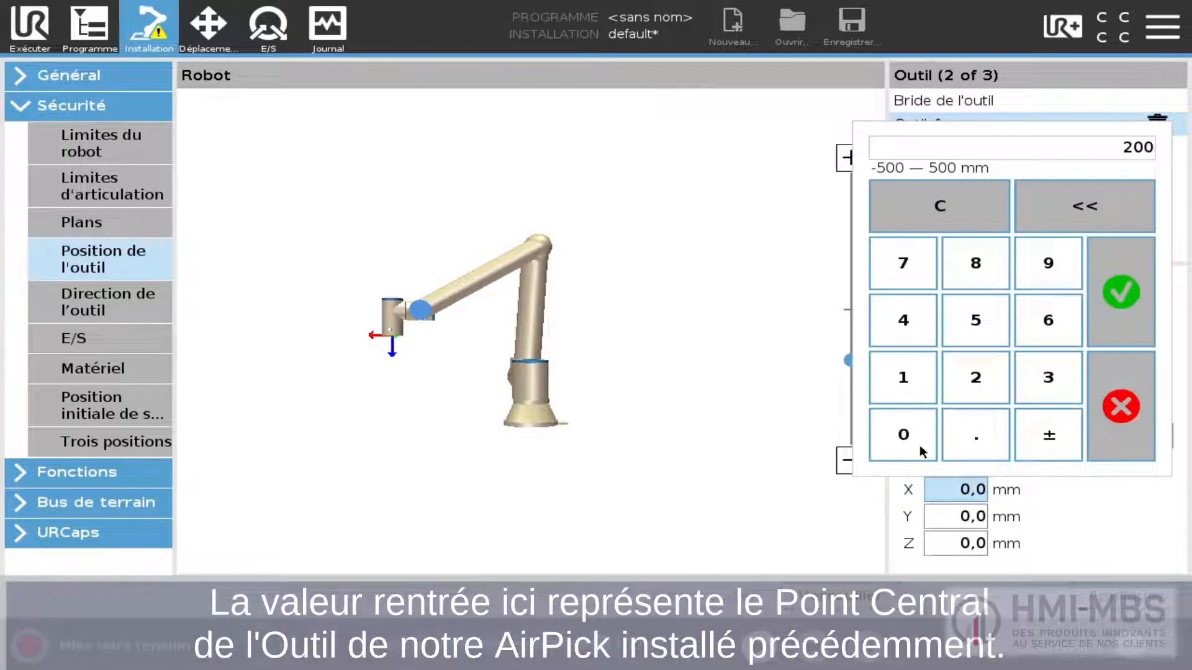
{"action": "left_click", "coordinate": [1119, 284]}
- Set the Z position of the added safety tool to 155.2 mm
{"action": "left_click", "coordinate": [970, 543]}
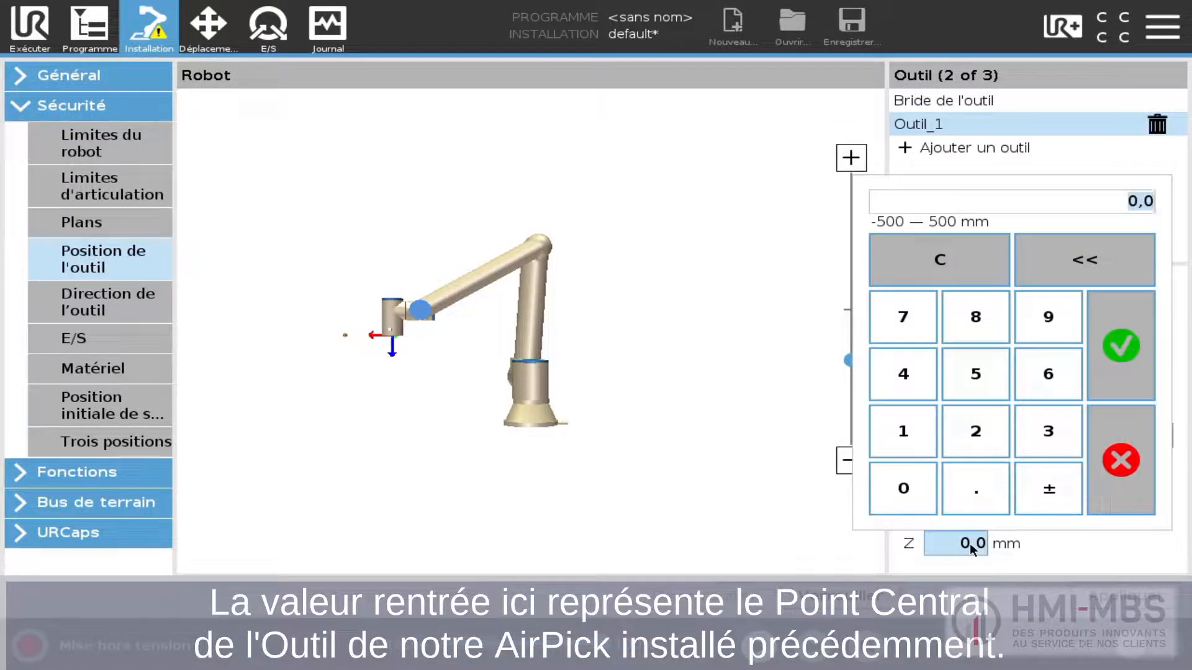
{"action": "left_click", "coordinate": [904, 431]}
{"action": "left_click", "coordinate": [976, 374]}
{"action": "left_click", "coordinate": [976, 373]}
{"action": "left_click", "coordinate": [976, 488]}
{"action": "left_click", "coordinate": [978, 437]}
{"action": "left_click", "coordinate": [1129, 343]}
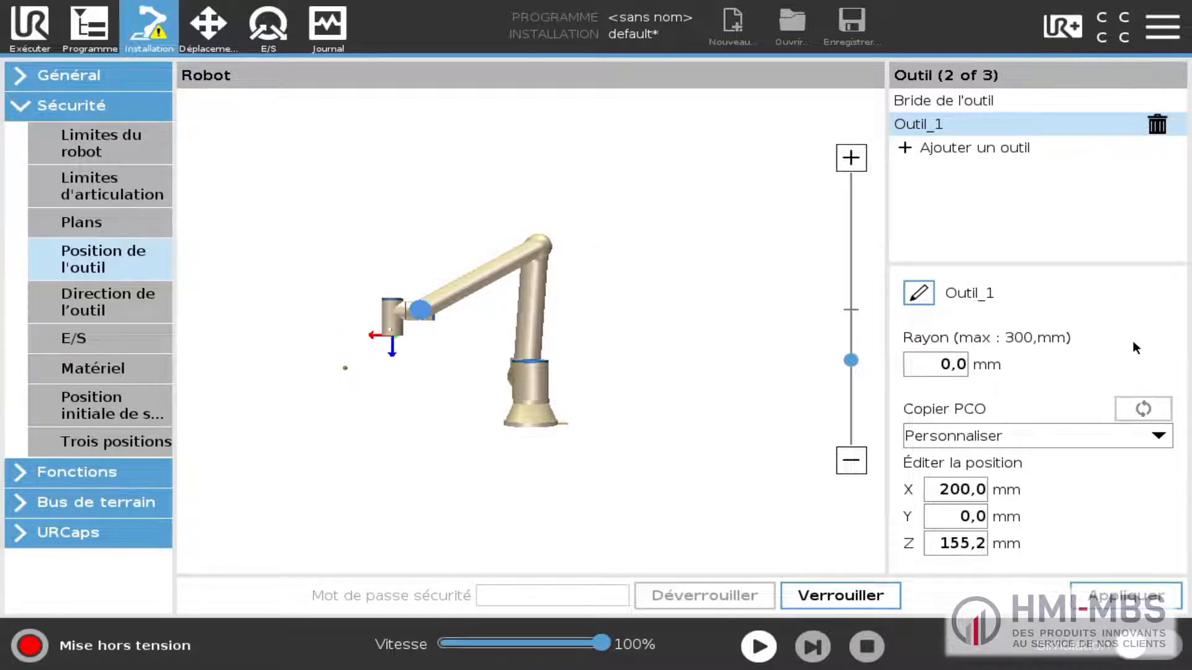
- Review the functions that can be assigned to the safety input pair config_in[0], config_in[1]
{"action": "left_click", "coordinate": [132, 339]}
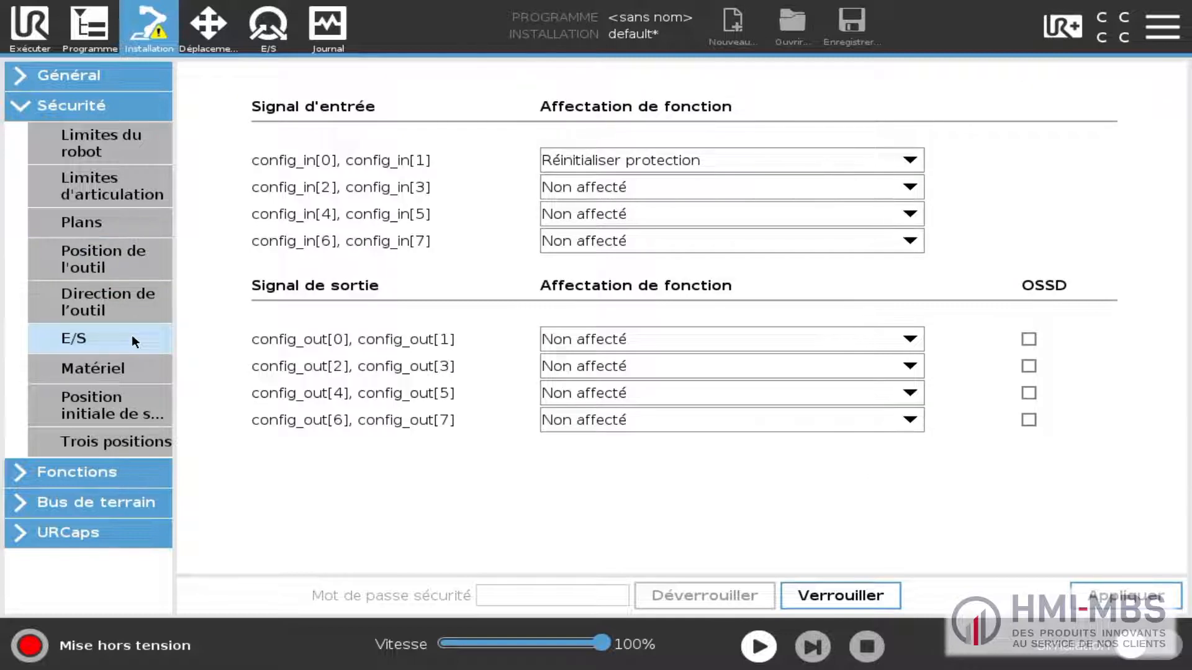
{"action": "left_click", "coordinate": [911, 160]}
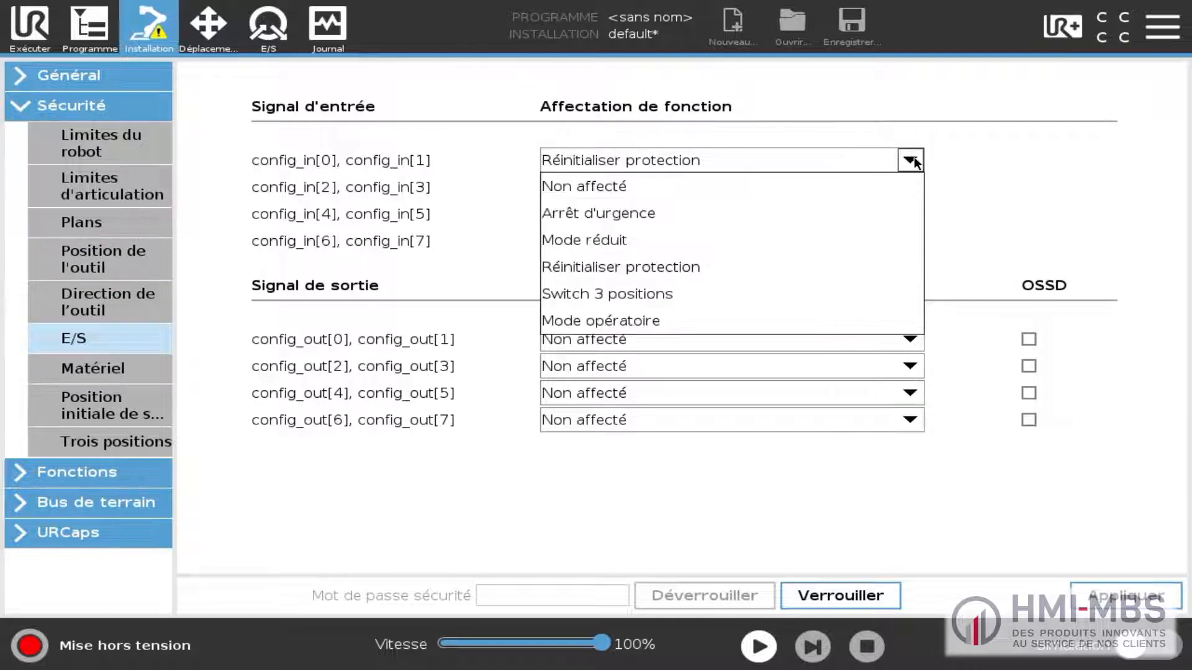
{"action": "left_click", "coordinate": [911, 160]}
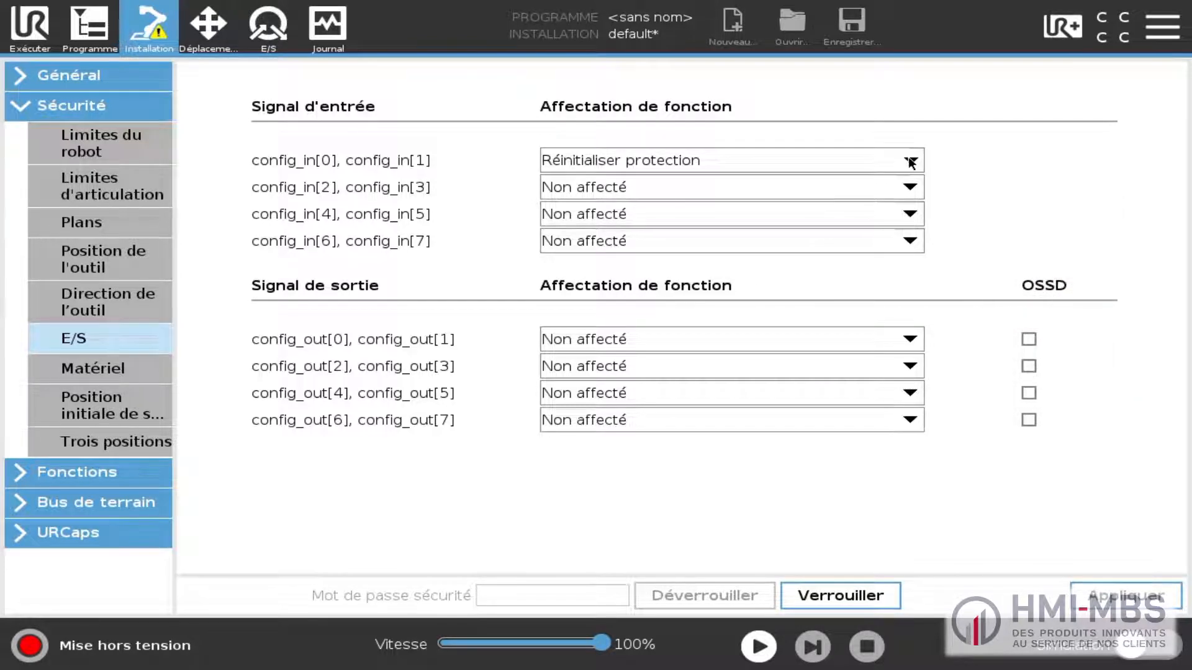
- Apply the modified safety configuration with a robot restart and confirm the applied configuration
{"action": "left_click", "coordinate": [1125, 596]}
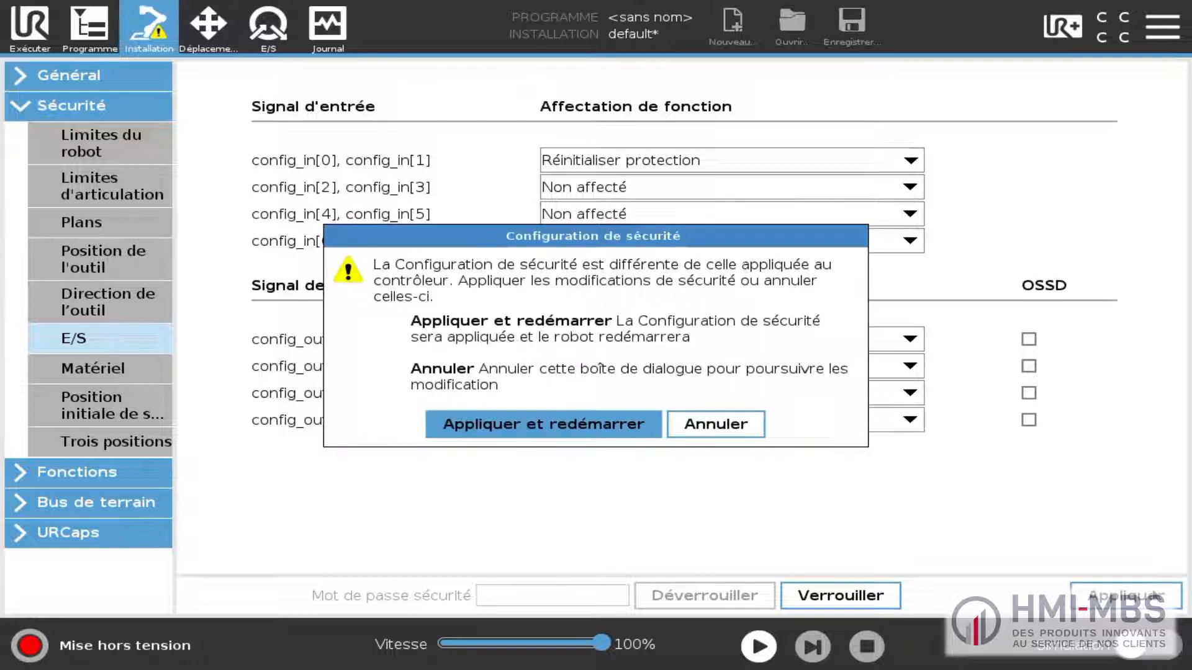
{"action": "left_click", "coordinate": [630, 425]}
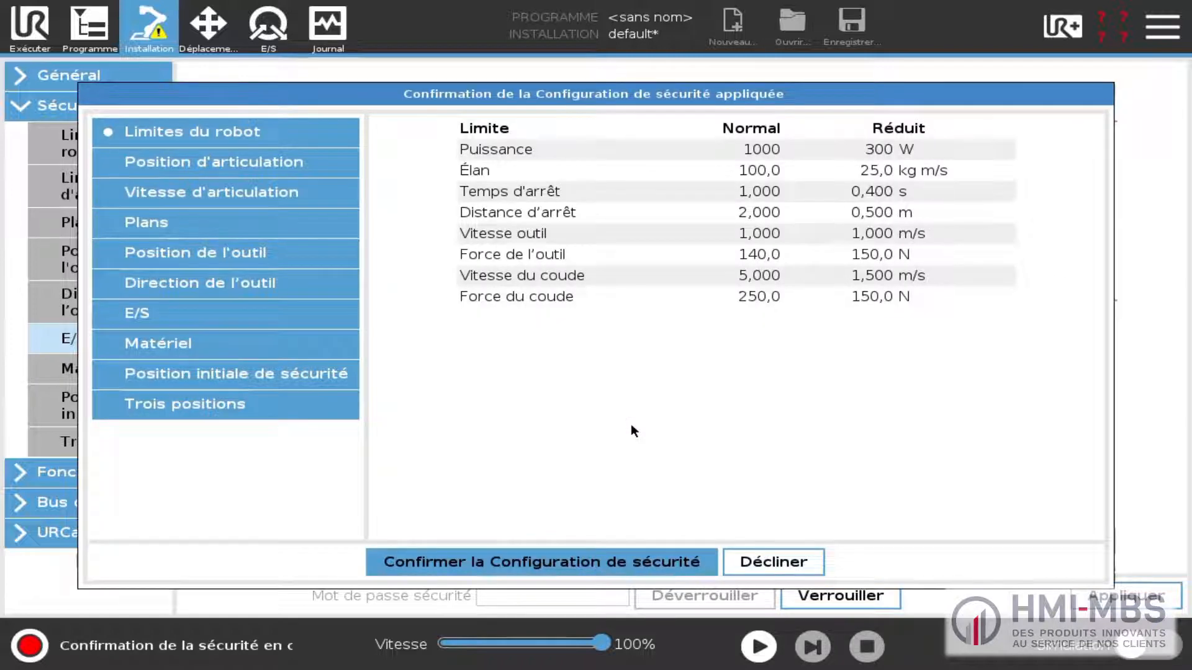
{"action": "left_click", "coordinate": [578, 564]}
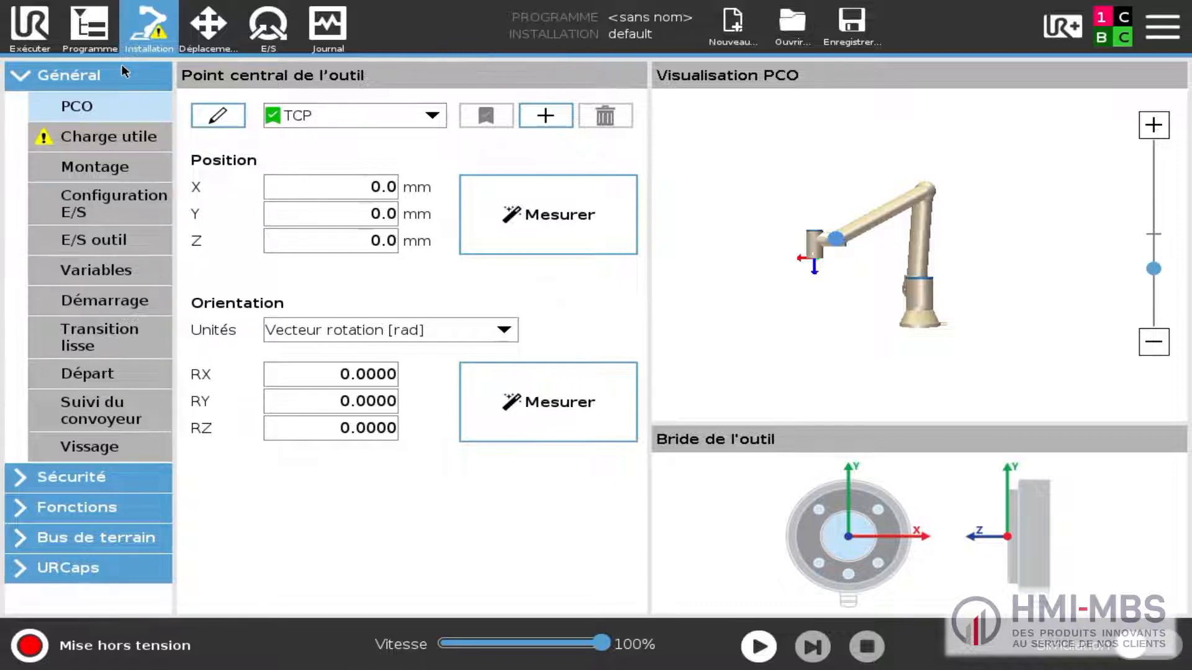
- Rename the tool centre point TCP as Prehenseur
{"action": "left_click", "coordinate": [218, 116]}
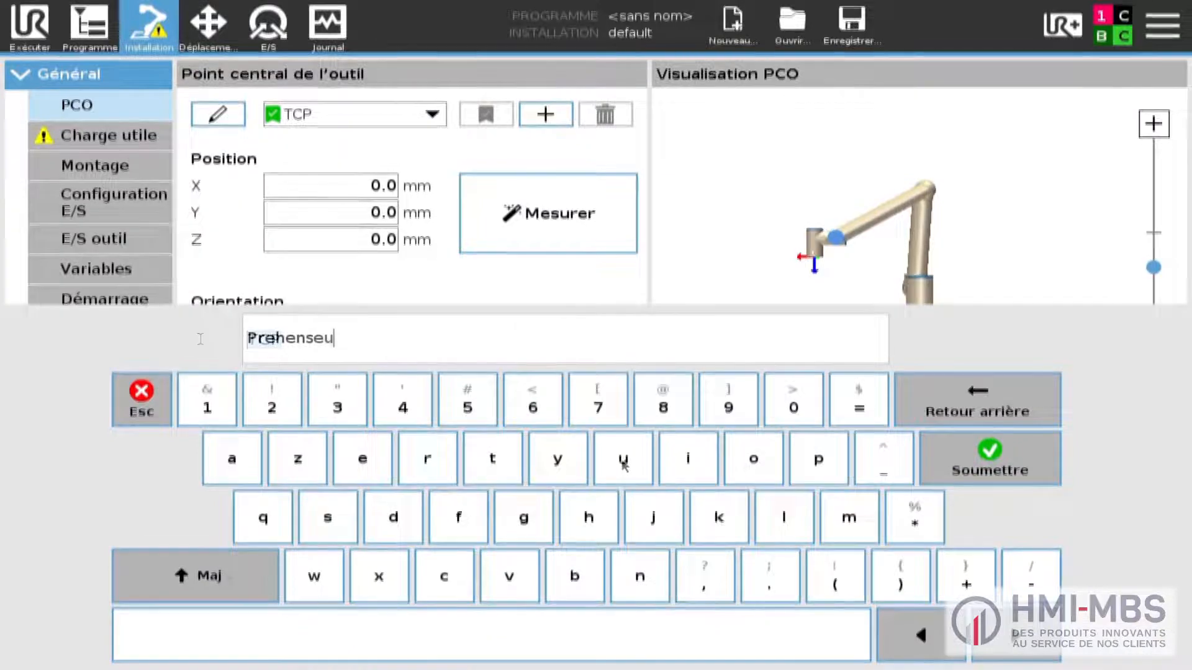
{"action": "left_click", "coordinate": [426, 462]}
{"action": "left_click", "coordinate": [991, 461]}
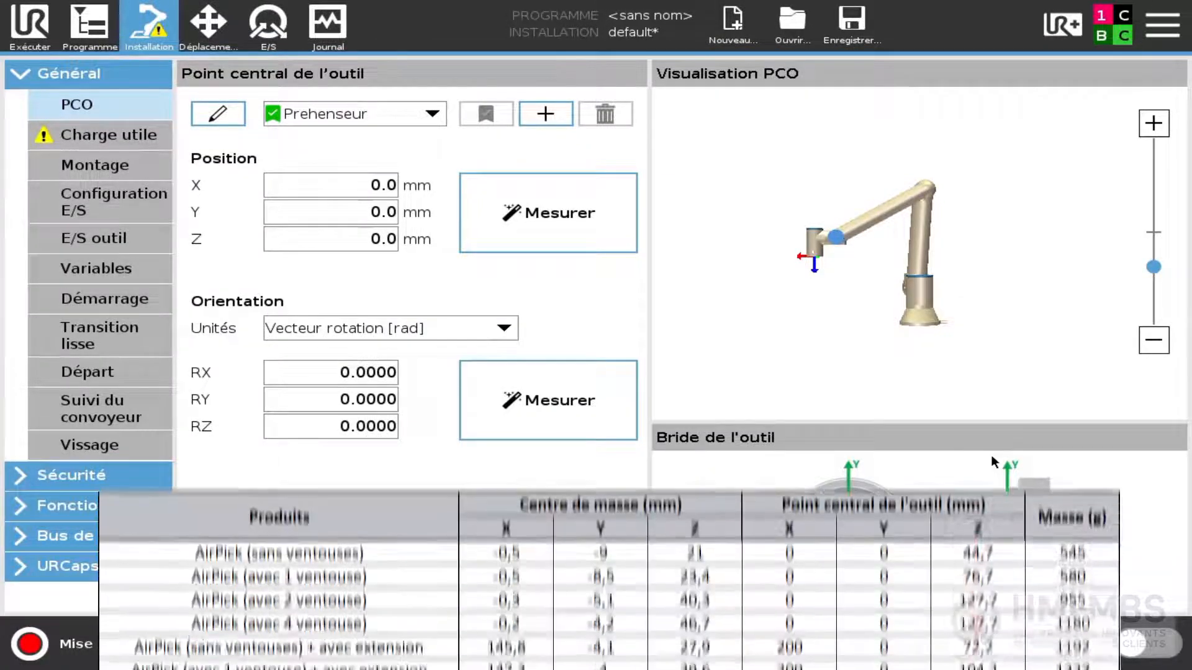
- Set the position of the Prehenseur tool centre point to X 200 mm and Z 155.2 mm
{"action": "left_click", "coordinate": [379, 186]}
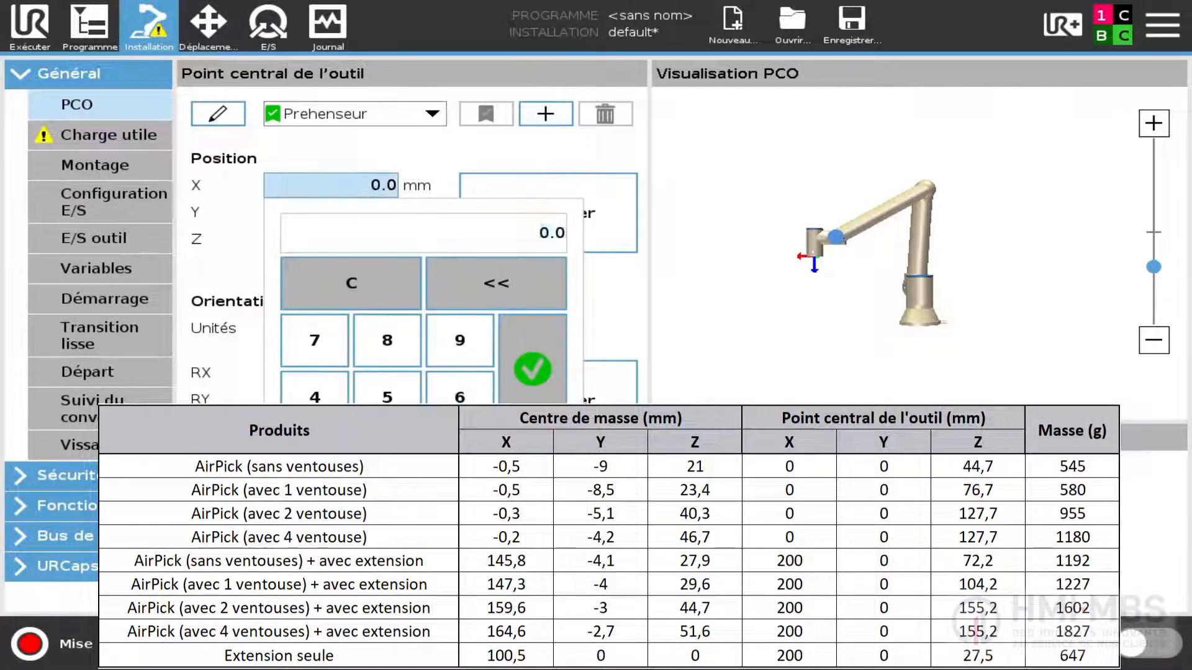
{"action": "left_click", "coordinate": [387, 454]}
{"action": "left_click", "coordinate": [388, 510]}
{"action": "left_click", "coordinate": [387, 510]}
{"action": "left_click", "coordinate": [532, 357]}
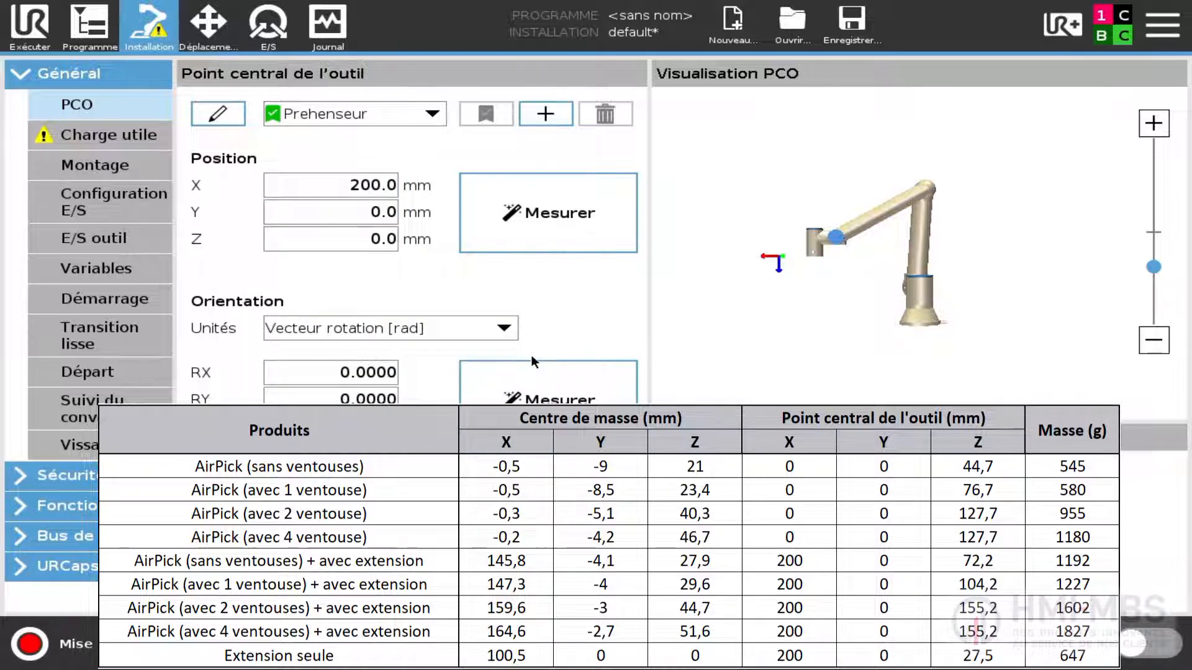
{"action": "left_click", "coordinate": [379, 239]}
{"action": "left_click", "coordinate": [315, 508]}
{"action": "left_click", "coordinate": [387, 451]}
{"action": "left_click", "coordinate": [388, 451]}
{"action": "type", "text": ".2"}
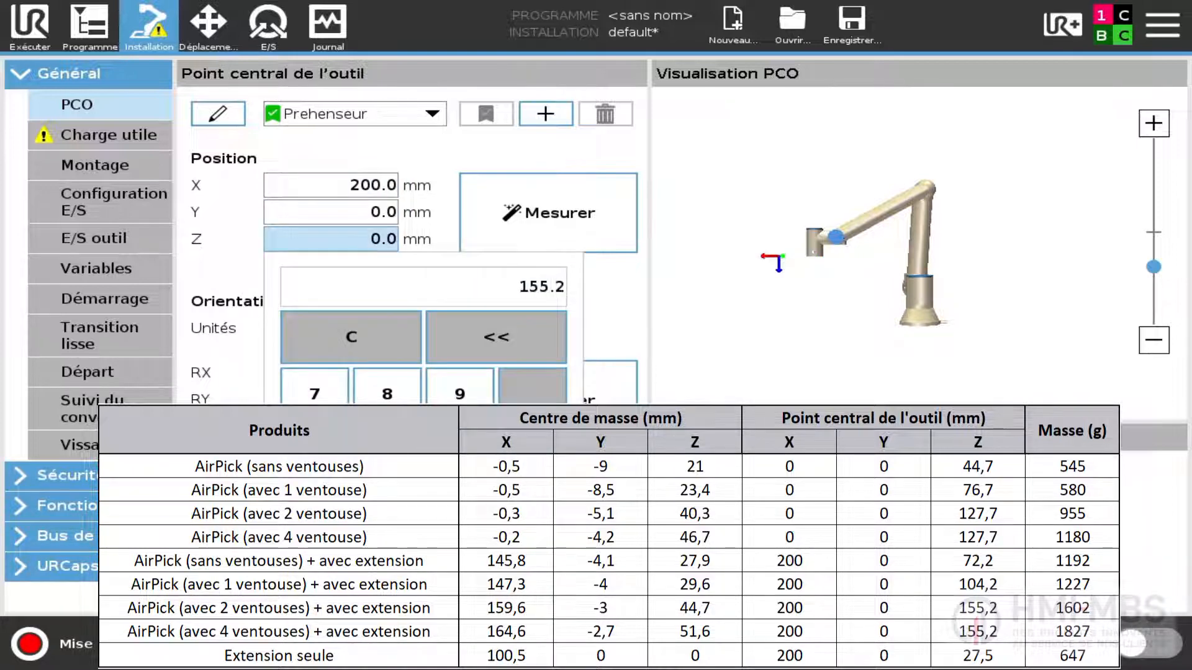
{"action": "key", "text": "Return"}
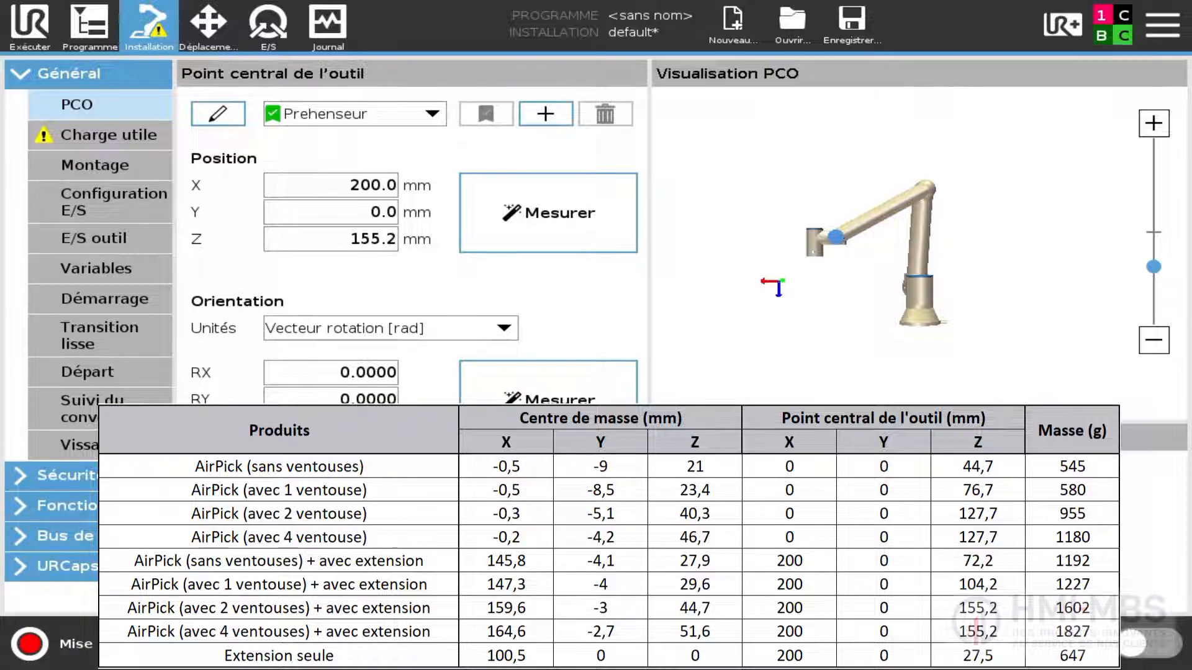
- Rename the default payload as MasseOutil
{"action": "left_click", "coordinate": [150, 139]}
{"action": "left_click", "coordinate": [218, 115]}
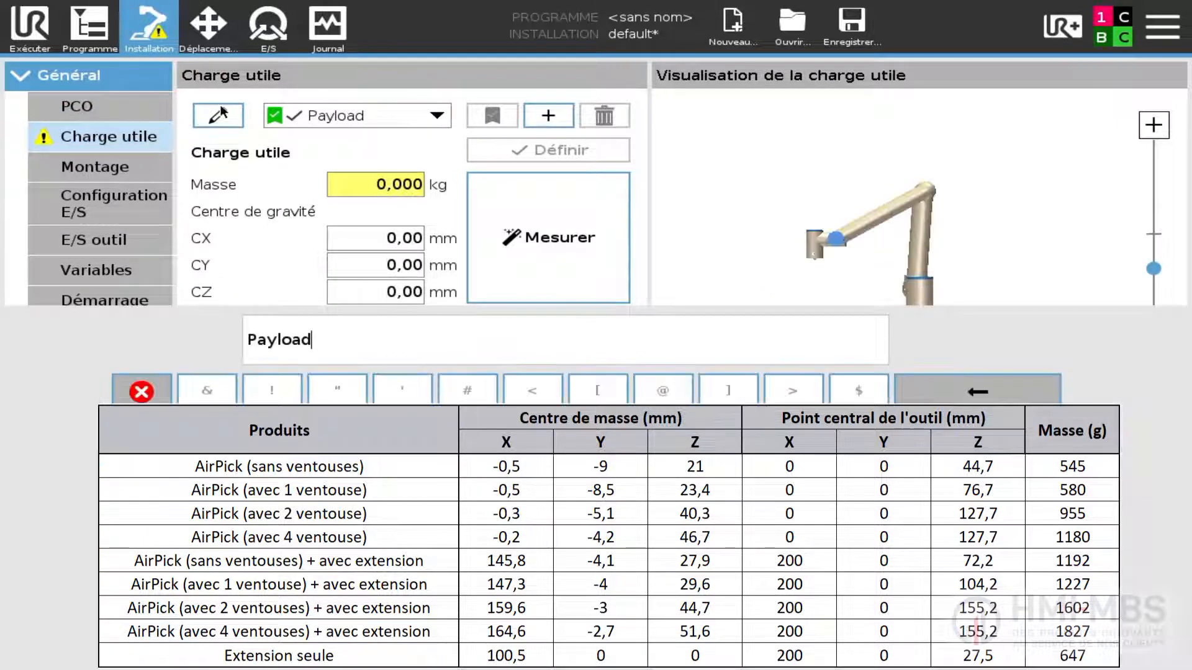
{"action": "type", "text": "MasseOutil"}
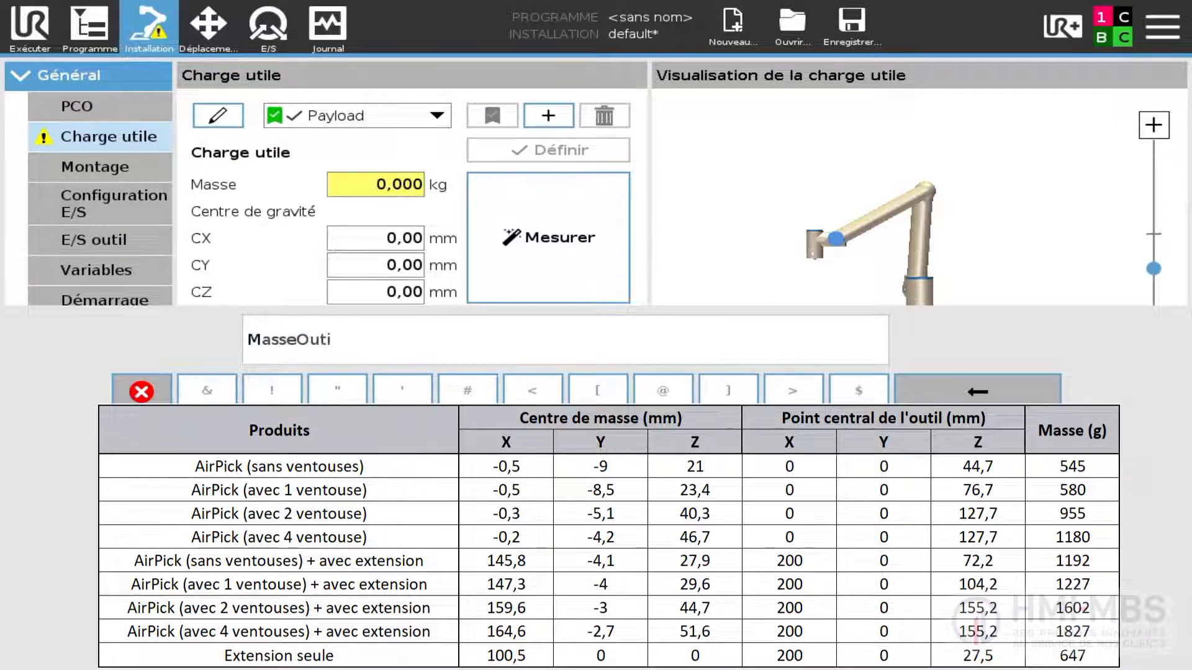
{"action": "key", "text": "Return"}
- Set the centre of gravity of the MasseOutil payload to CX 164.6 mm, CY -2.7 mm and CZ 51.6 mm
{"action": "left_click", "coordinate": [399, 236]}
{"action": "type", "text": "1"}
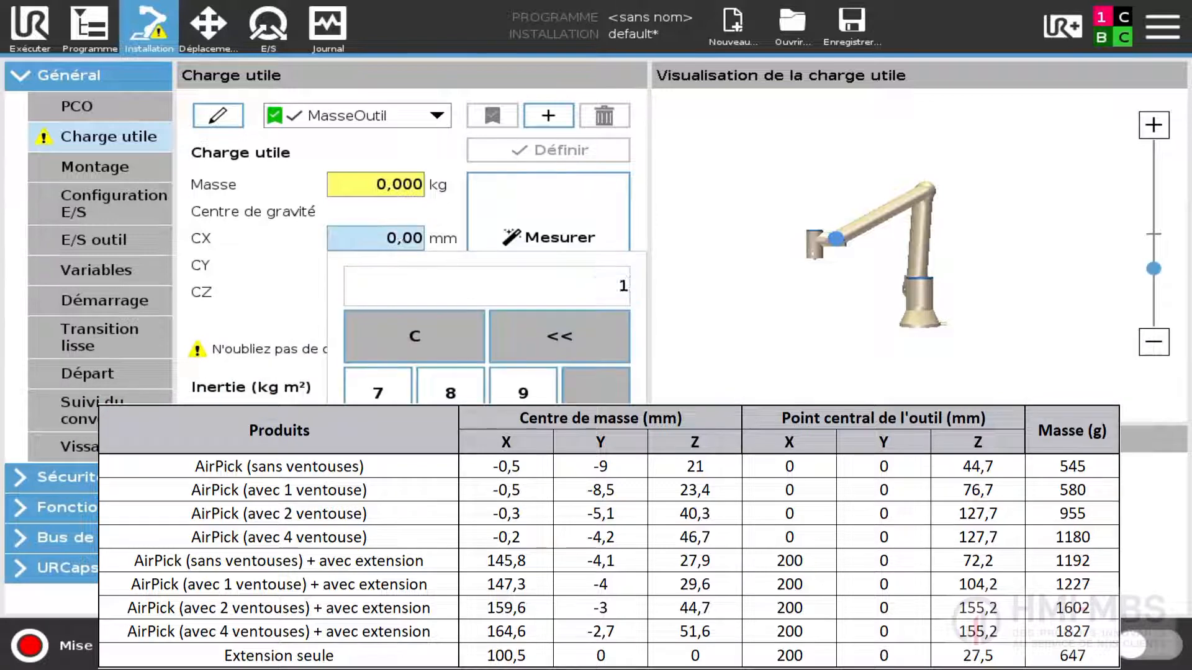
{"action": "type", "text": "64.6"}
{"action": "key", "text": "Return"}
{"action": "left_click", "coordinate": [376, 265]}
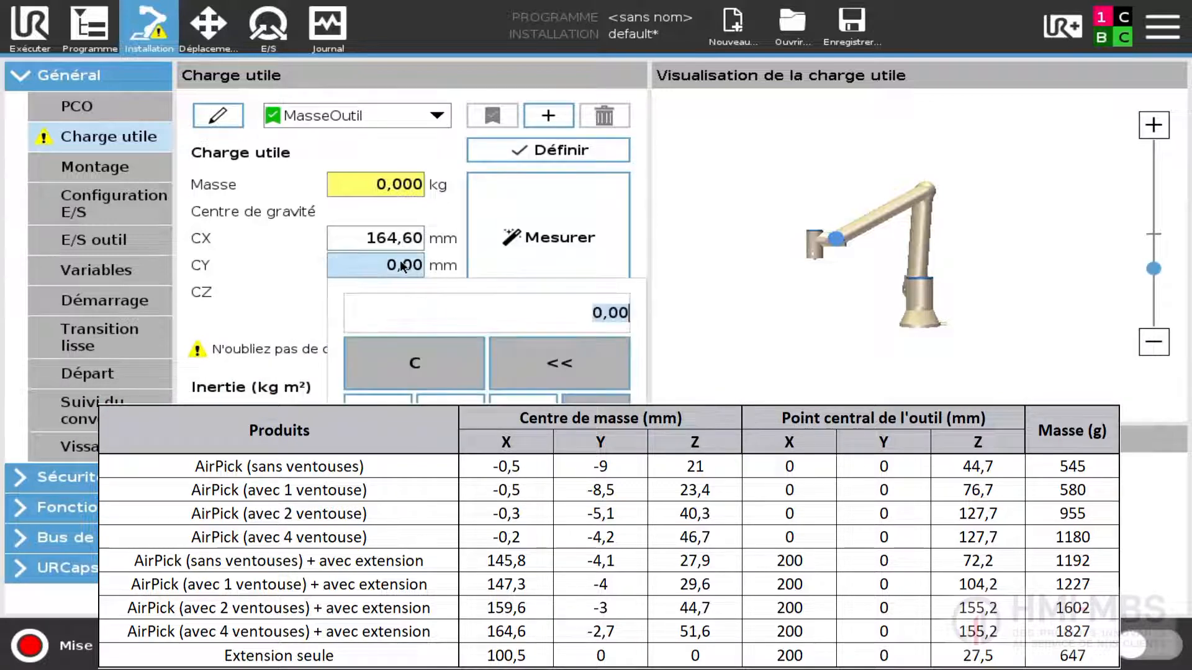
{"action": "type", "text": "2.7"}
{"action": "key", "text": "minus"}
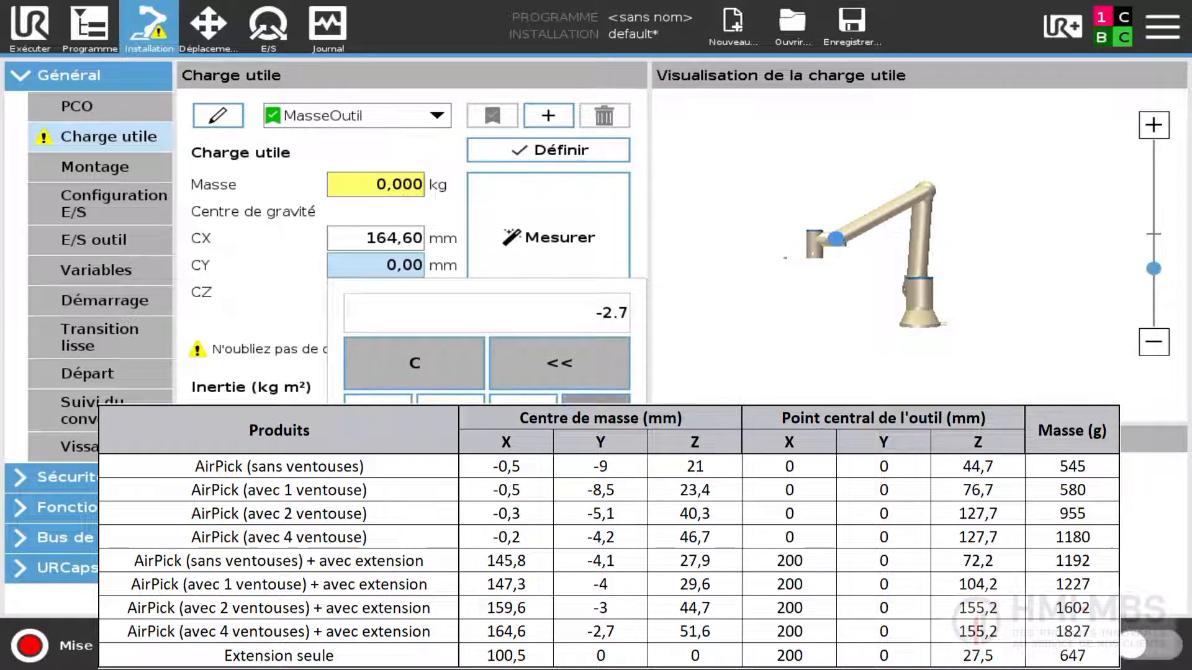
{"action": "key", "text": "Return"}
{"action": "left_click", "coordinate": [409, 288]}
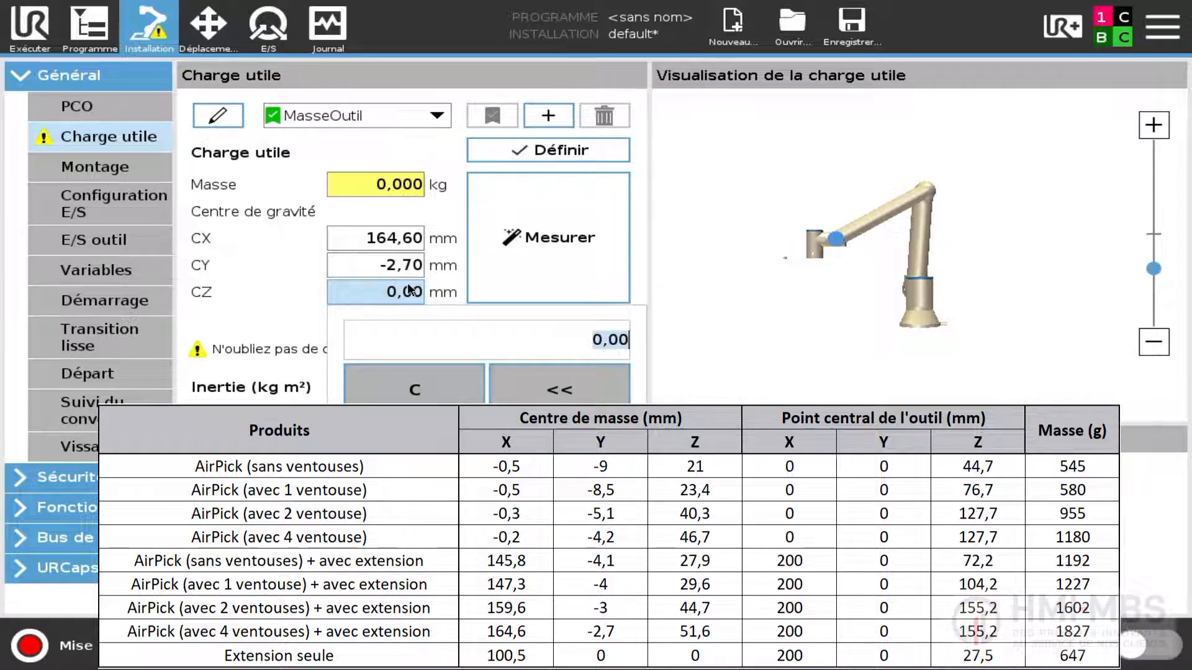
{"action": "type", "text": "51.6"}
{"action": "key", "text": "Return"}
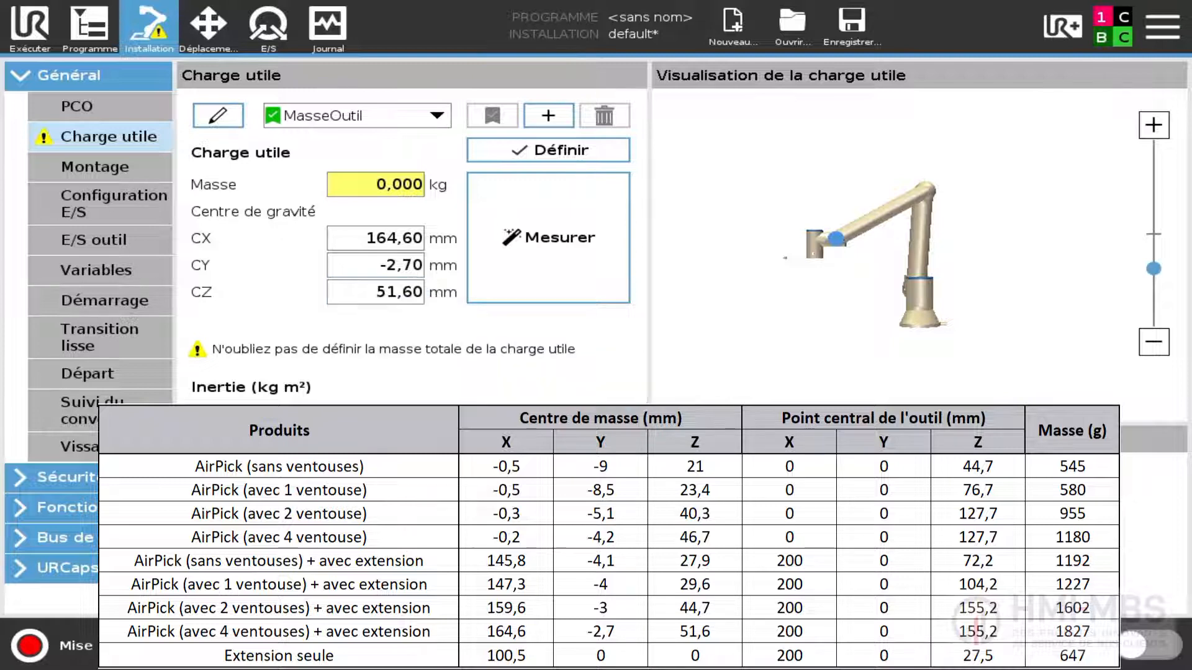
- Set the mass of the MasseOutil payload to 1.827 kg and make it the active payload
{"action": "left_click", "coordinate": [390, 186]}
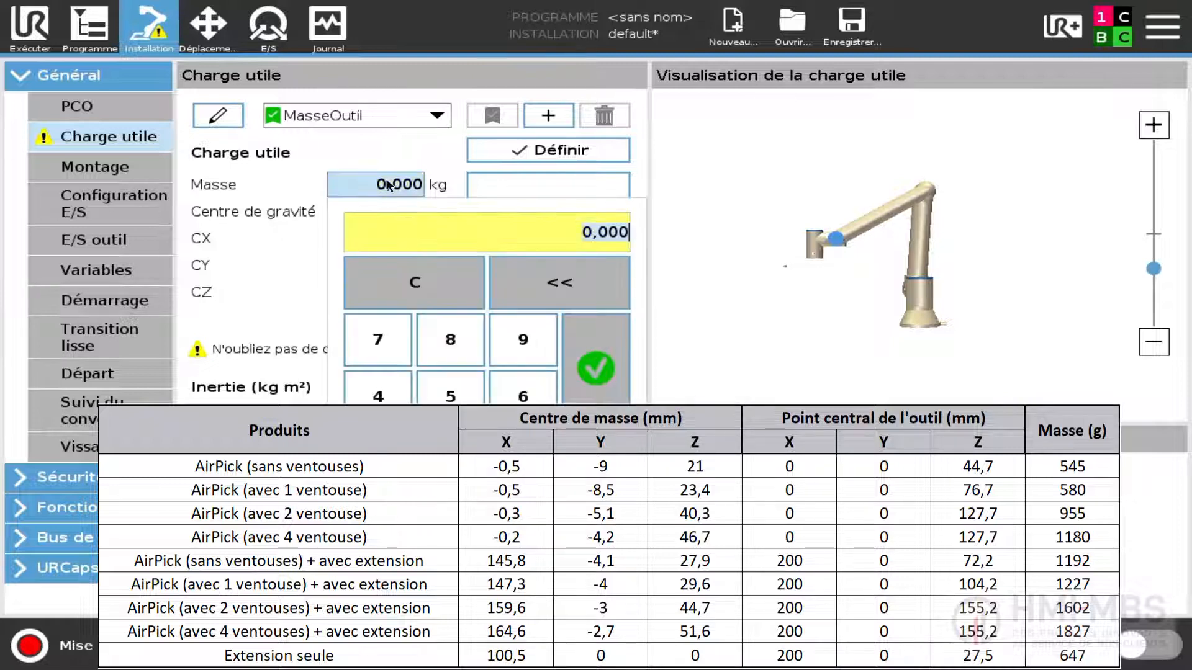
{"action": "left_click", "coordinate": [378, 454]}
{"action": "left_click", "coordinate": [450, 511]}
{"action": "left_click", "coordinate": [453, 335]}
{"action": "left_click", "coordinate": [451, 454]}
{"action": "left_click", "coordinate": [378, 340]}
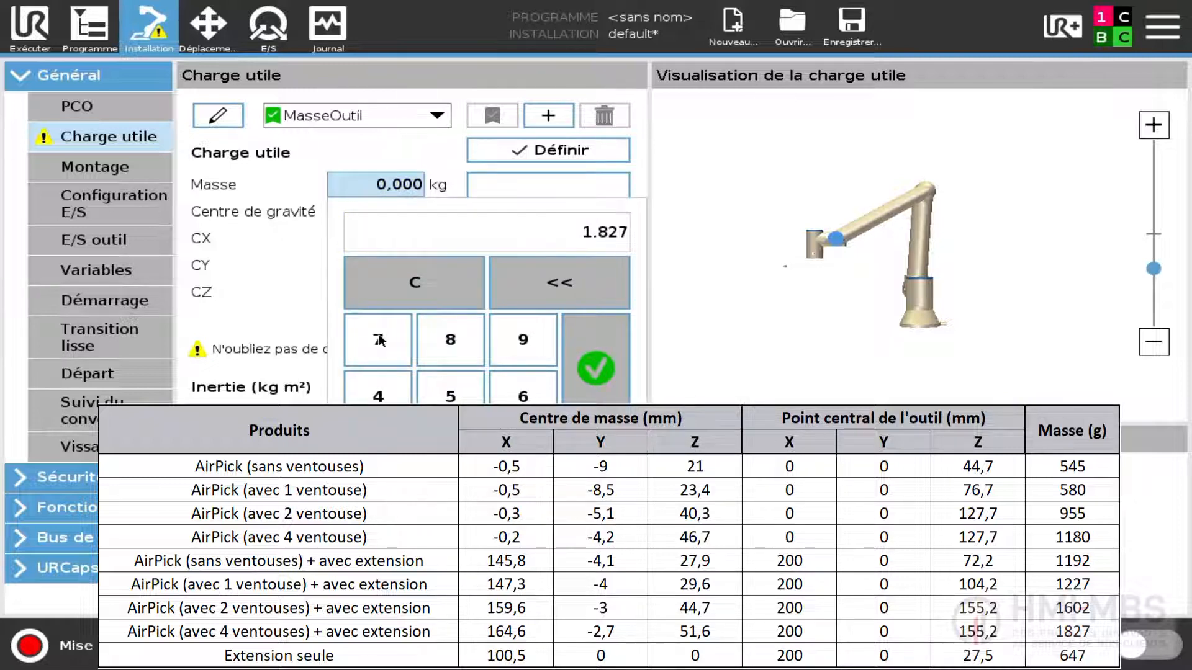
{"action": "left_click", "coordinate": [585, 367]}
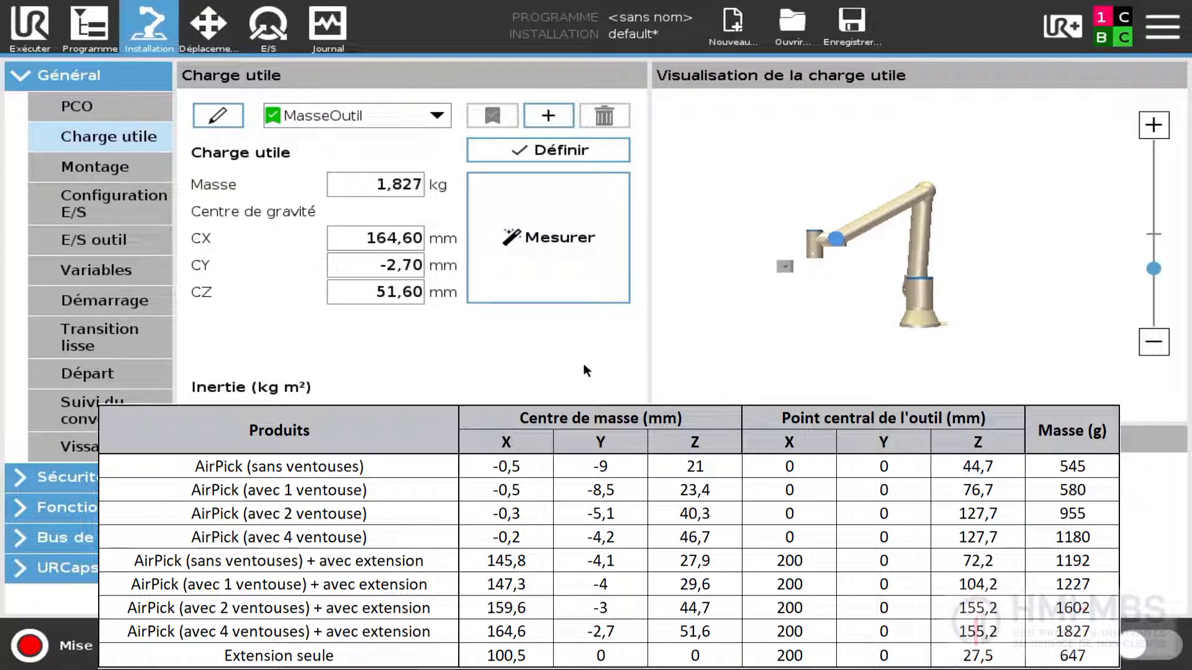
{"action": "left_click", "coordinate": [590, 151]}
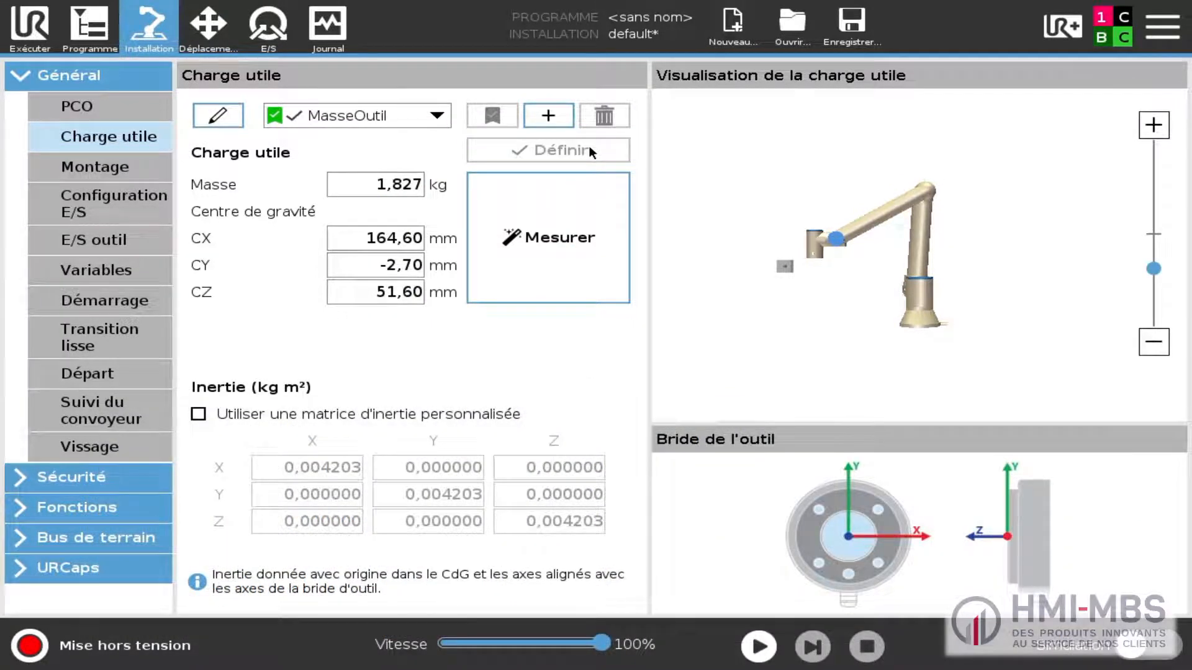
- Rename digital input DI[2] as PresenceCarton in the I/O configuration
{"action": "left_click", "coordinate": [270, 28]}
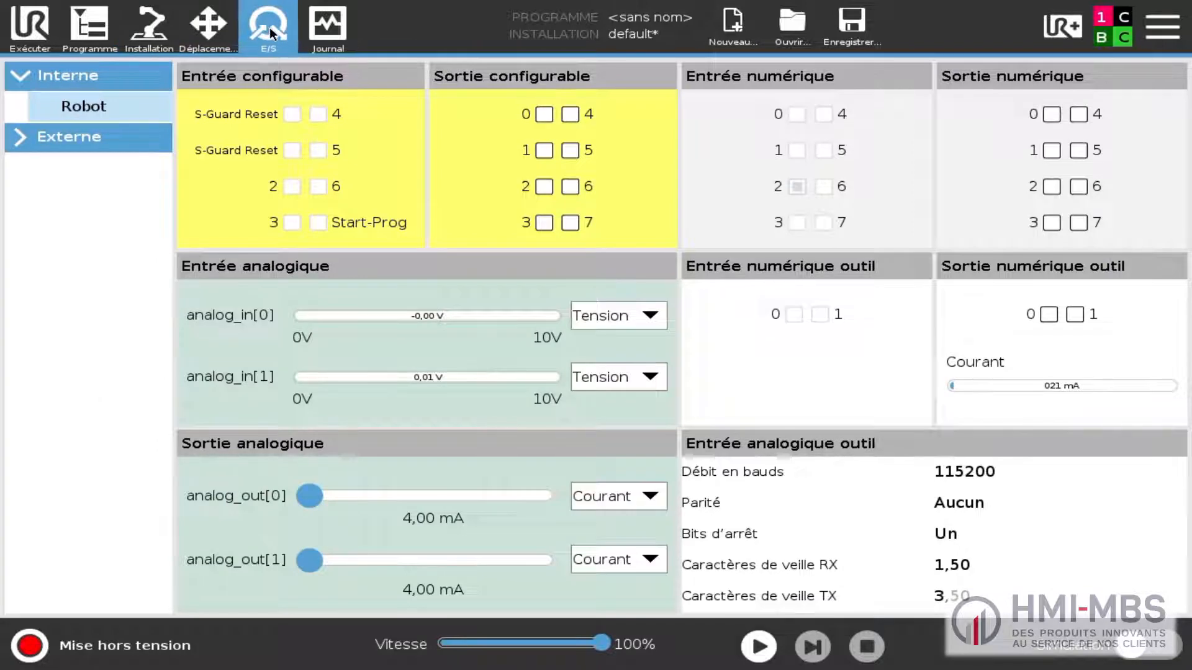
{"action": "left_click", "coordinate": [151, 24]}
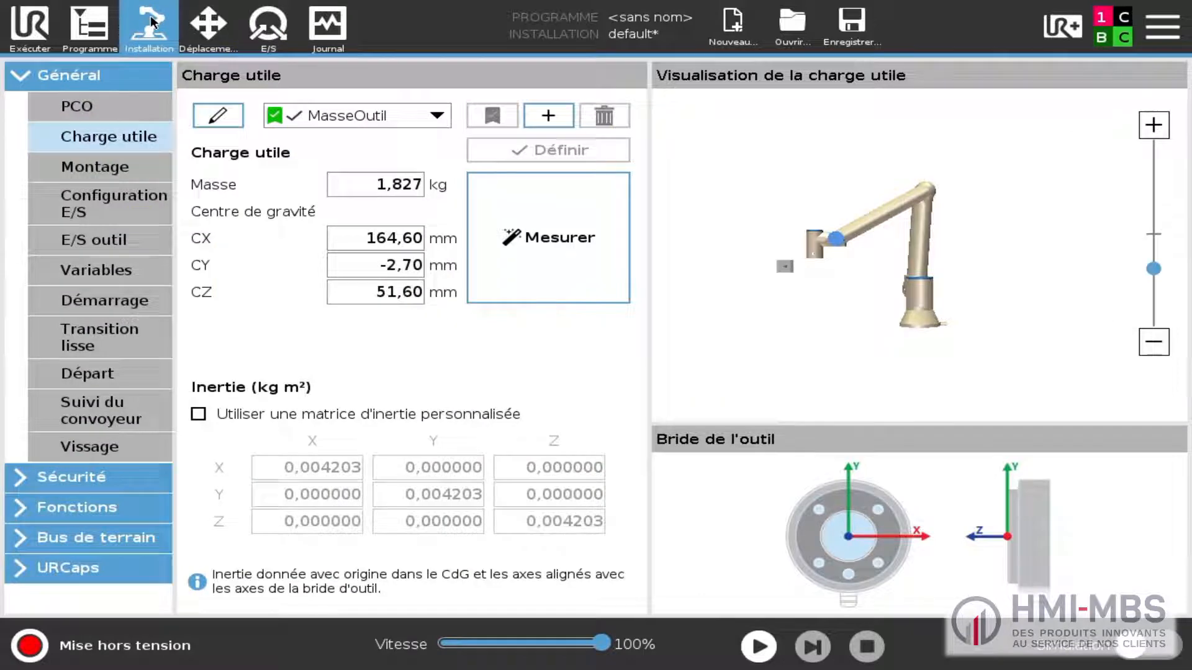
{"action": "left_click", "coordinate": [137, 204]}
{"action": "left_click", "coordinate": [356, 225]}
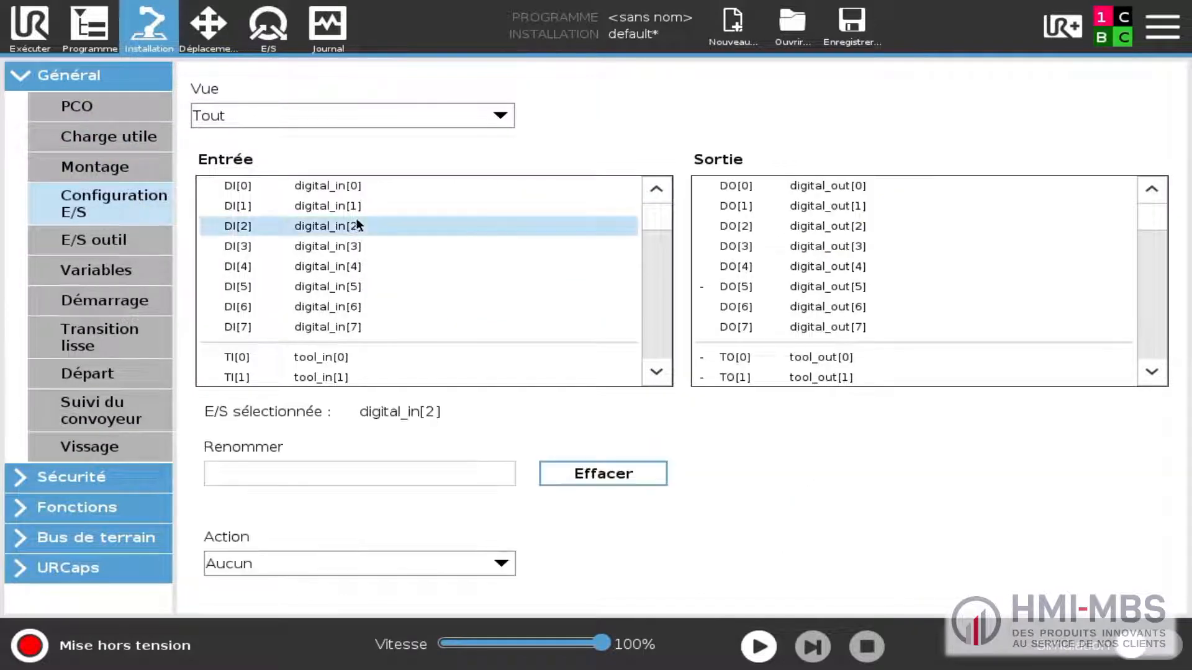
{"action": "left_click", "coordinate": [348, 474]}
{"action": "type", "text": "PresenceCart"}
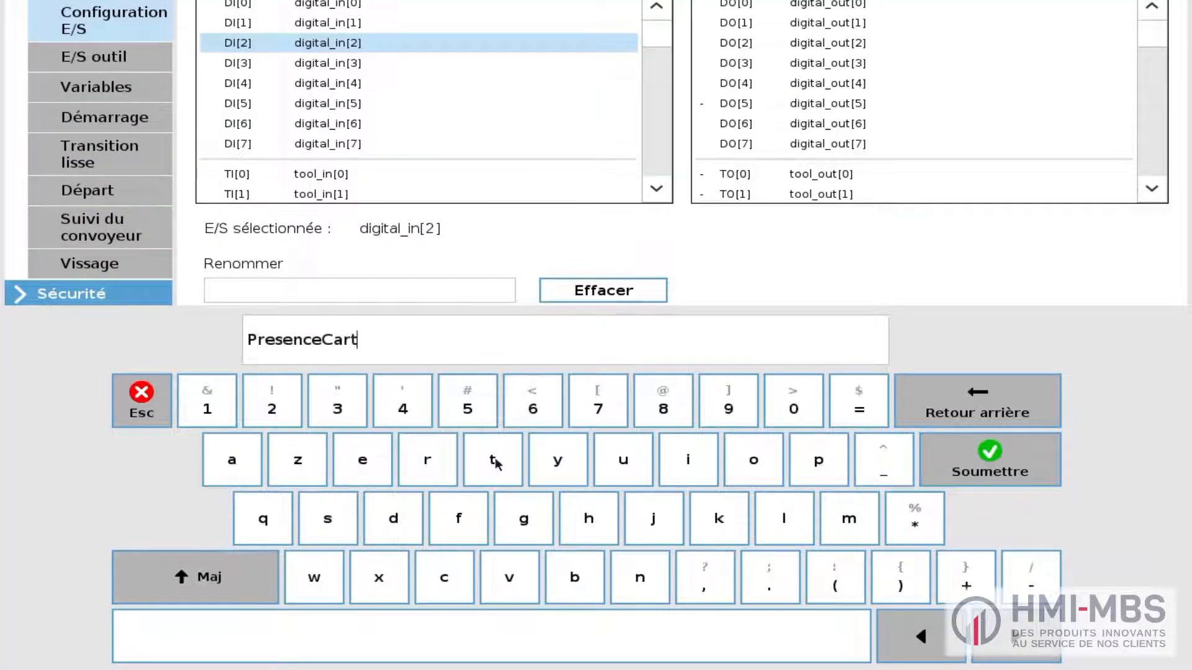
{"action": "type", "text": "on"}
{"action": "left_click", "coordinate": [1016, 462]}
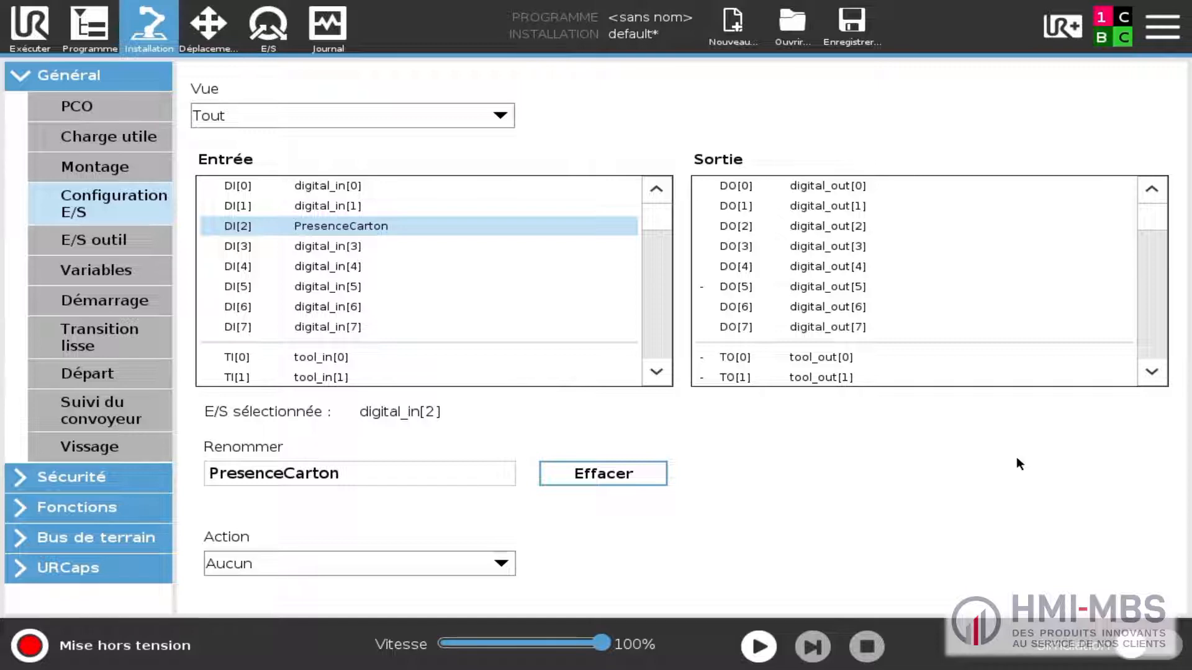
- Assign control of the tool I/O interface to Robotiq_Grippers
{"action": "left_click", "coordinate": [115, 239]}
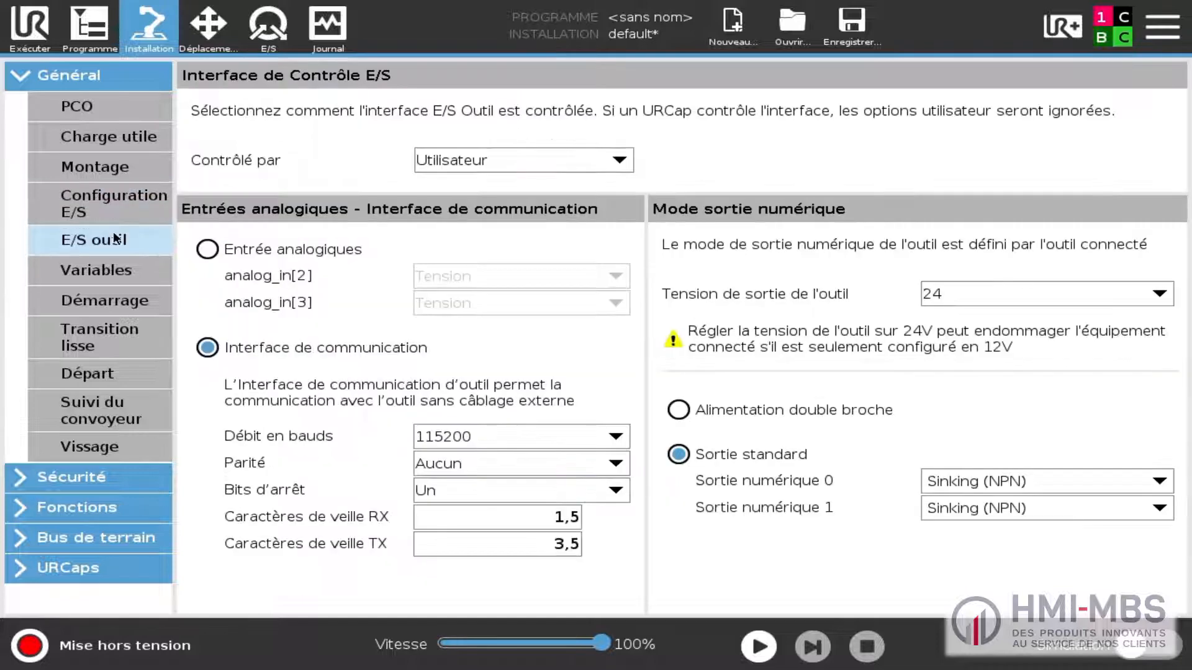
{"action": "left_click", "coordinate": [569, 160]}
{"action": "left_click", "coordinate": [547, 239]}
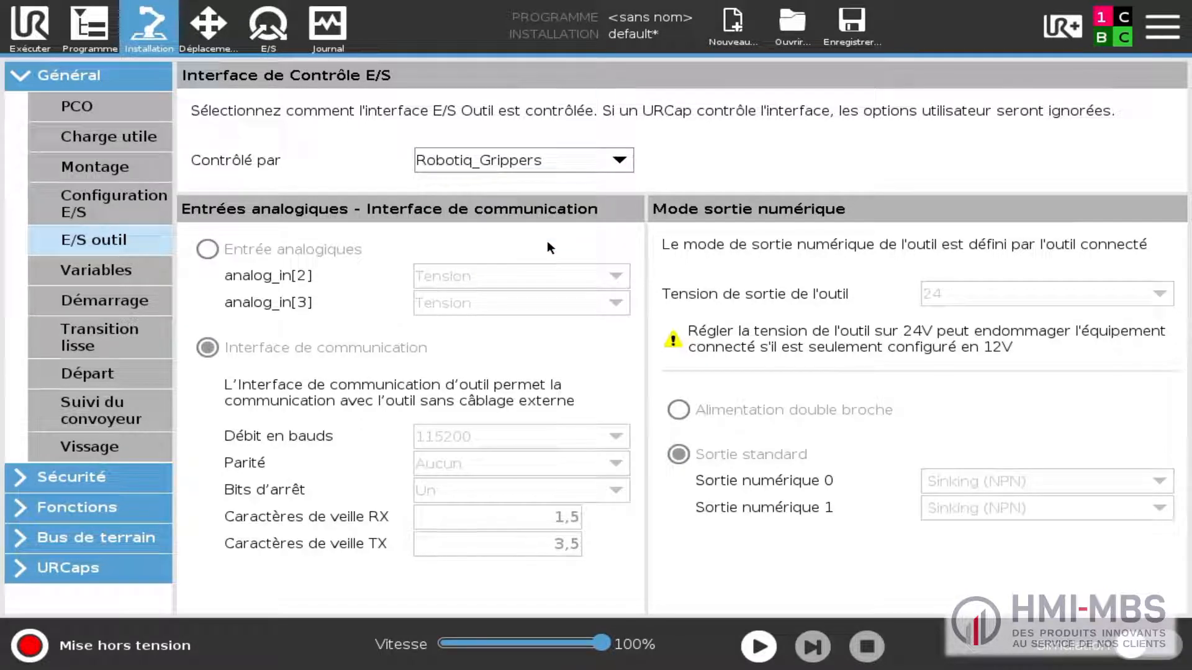
- Power on the robot with the MasseOutil payload and start it to release the brakes
{"action": "left_click", "coordinate": [34, 646]}
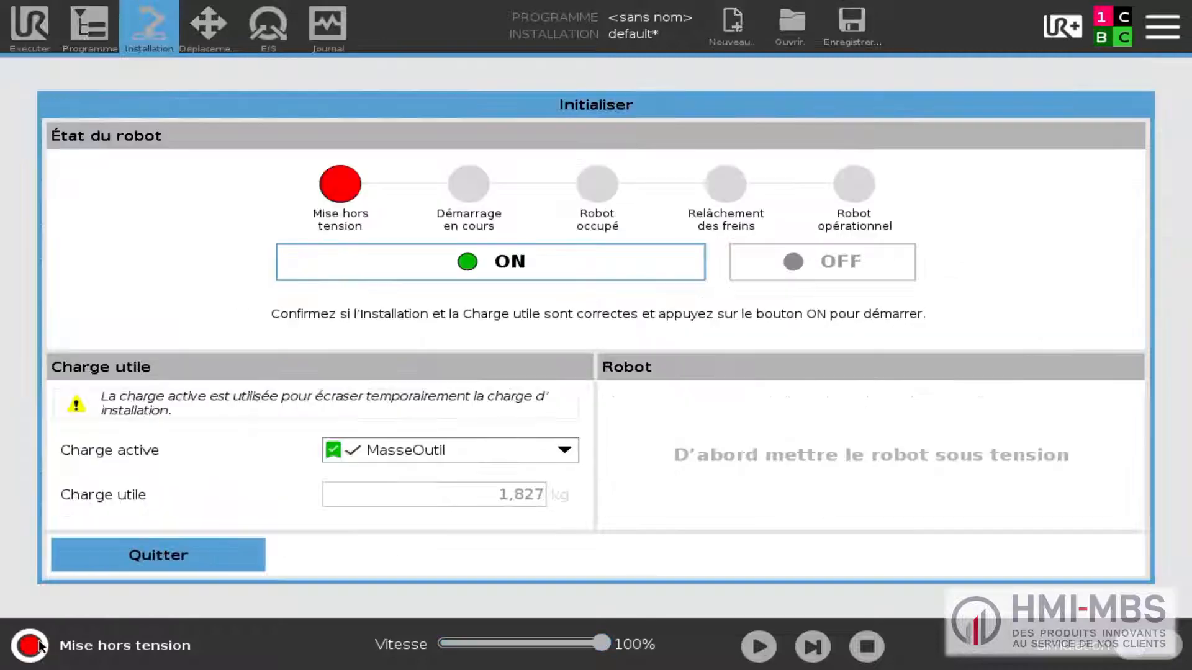
{"action": "left_click", "coordinate": [538, 260]}
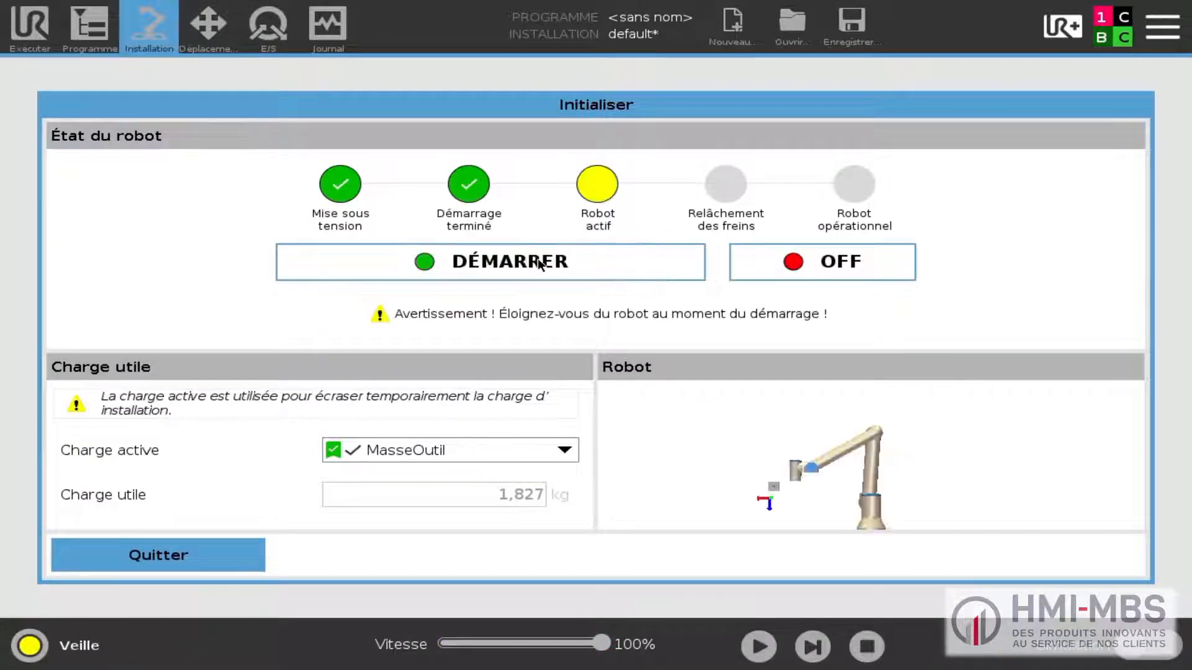
{"action": "left_click", "coordinate": [537, 263]}
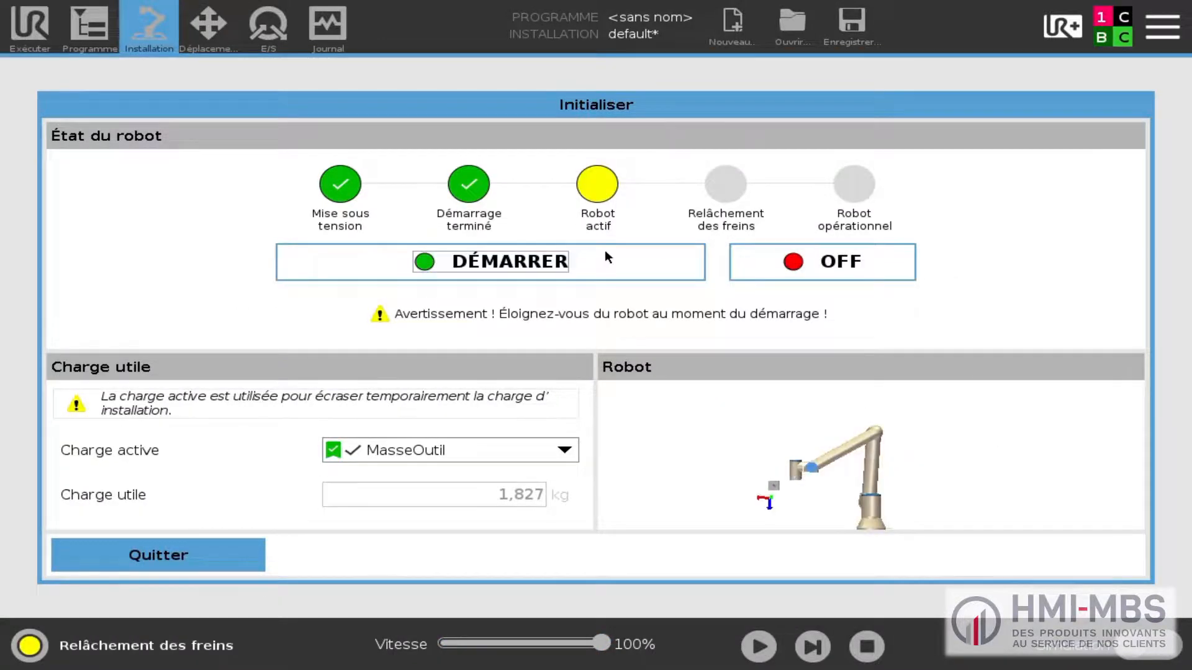
{"action": "left_click", "coordinate": [242, 552]}
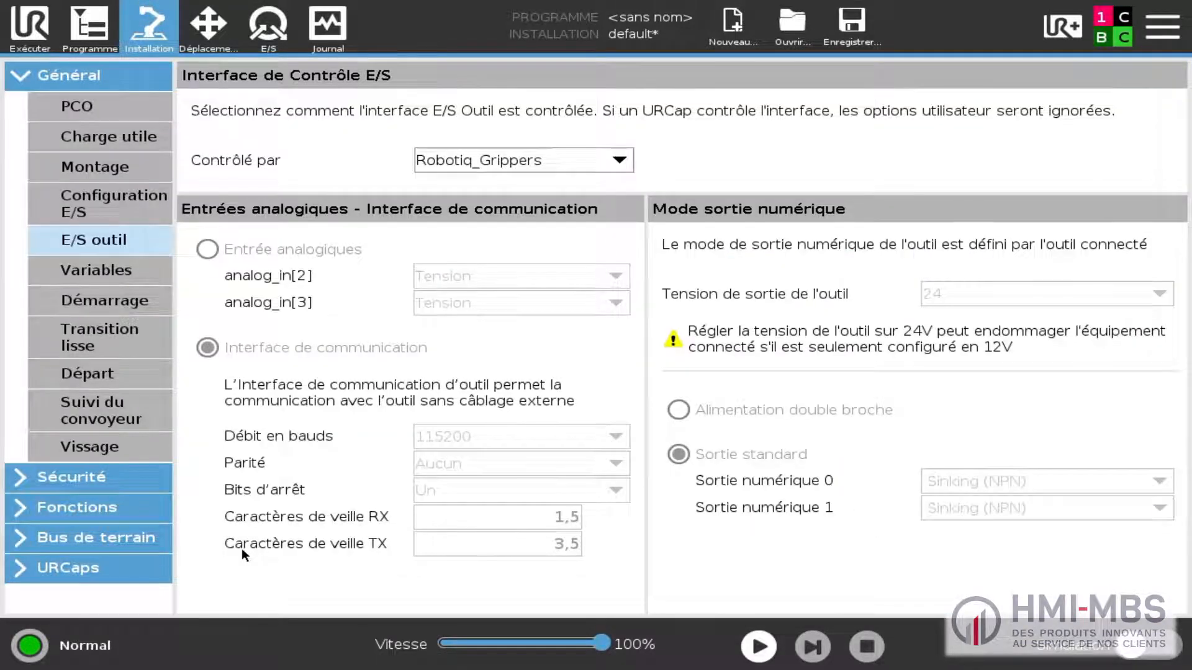
- Enable Copilot's low-speed transition when resuming after a protective stop, and check the PE Series pedestal height
{"action": "left_click", "coordinate": [142, 571]}
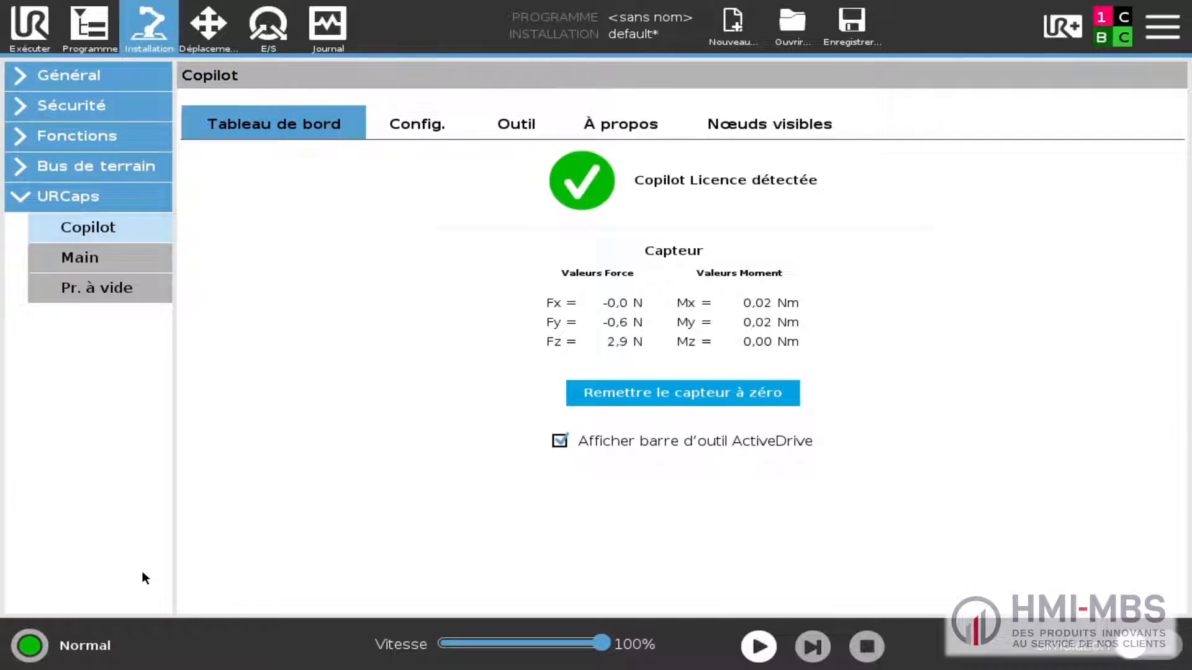
{"action": "left_click", "coordinate": [418, 126]}
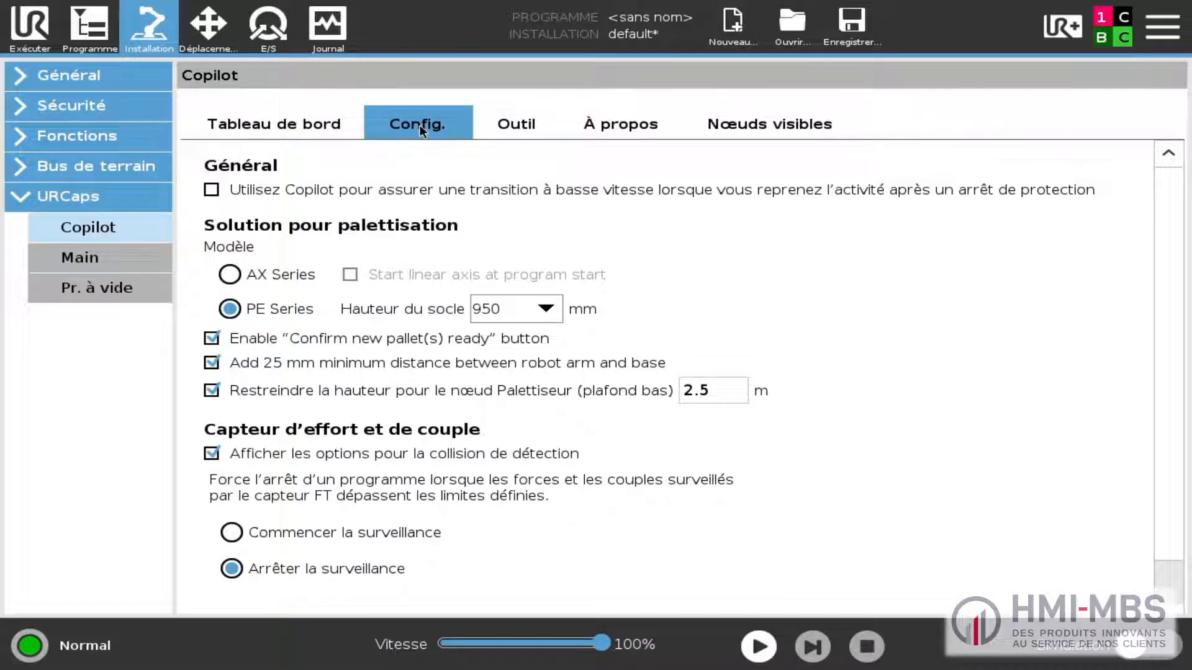
{"action": "left_click", "coordinate": [212, 190]}
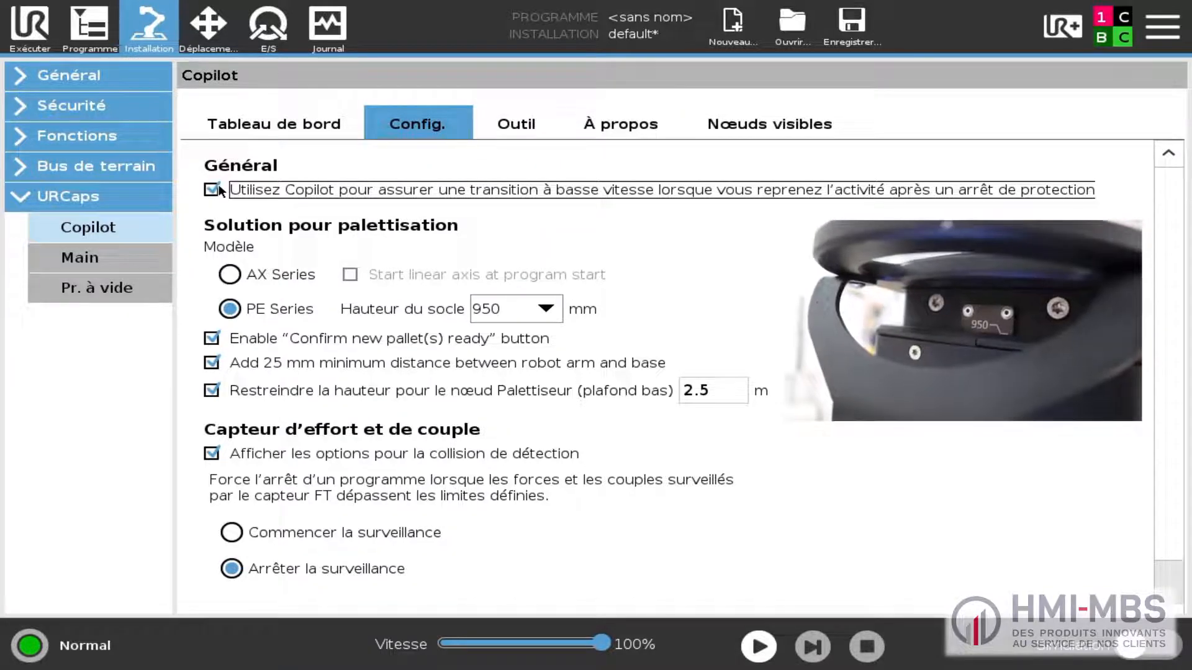
{"action": "left_click", "coordinate": [541, 307]}
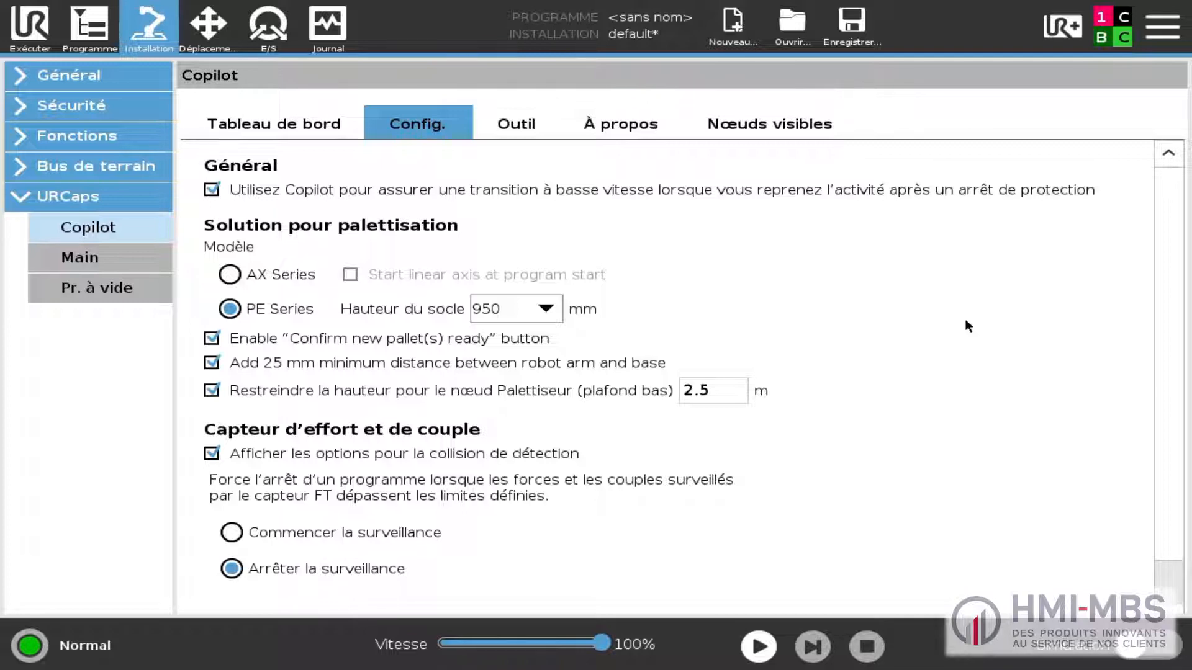
- Review Copilot's visible program nodes and scan for the connected vacuum gripper
{"action": "left_click", "coordinate": [792, 136]}
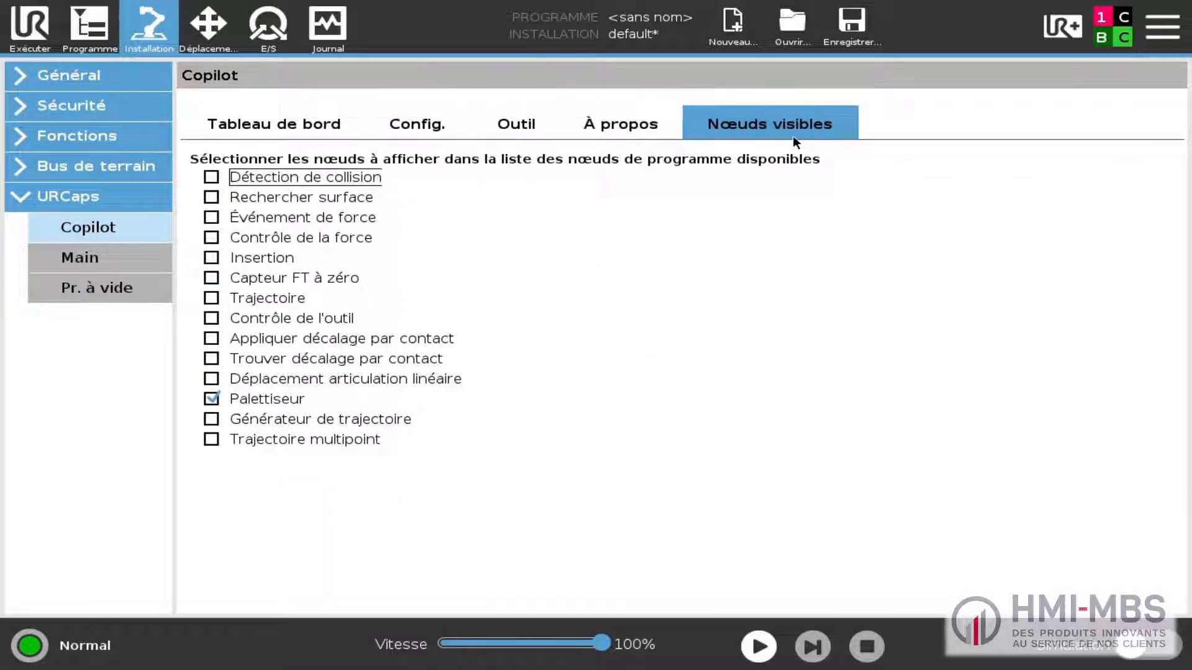
{"action": "left_click", "coordinate": [128, 288]}
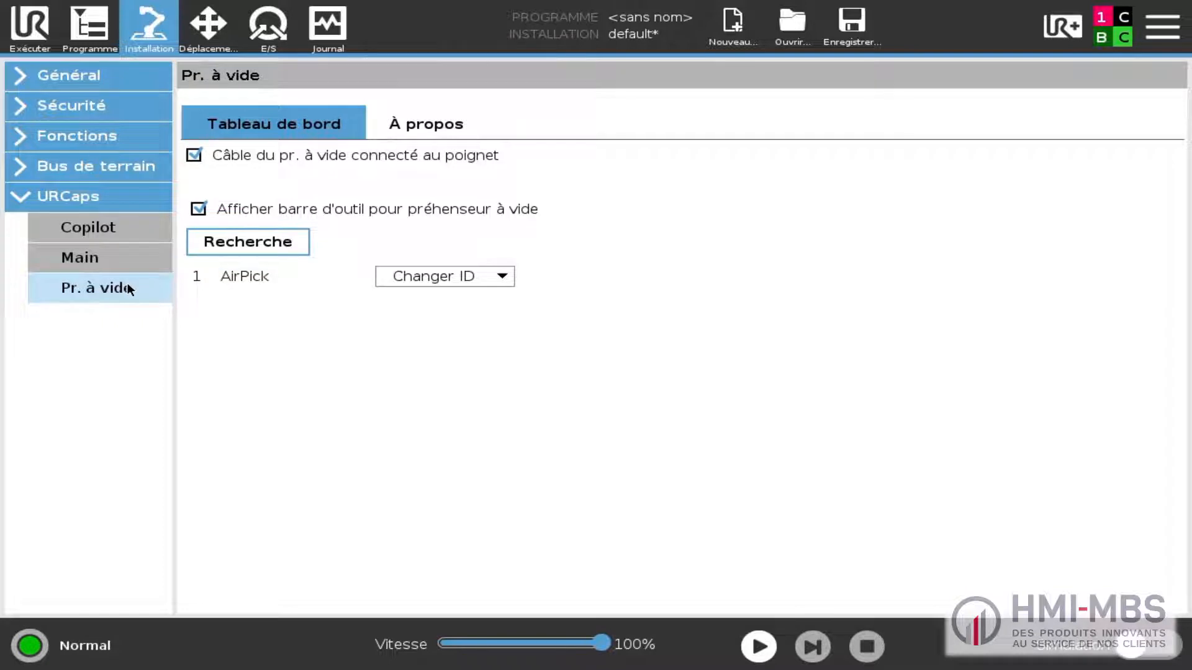
{"action": "left_click", "coordinate": [281, 239]}
- Set the manual movement frame to Outil and tilt the gripper about its RY and RX axes above the carton
{"action": "left_click", "coordinate": [211, 35]}
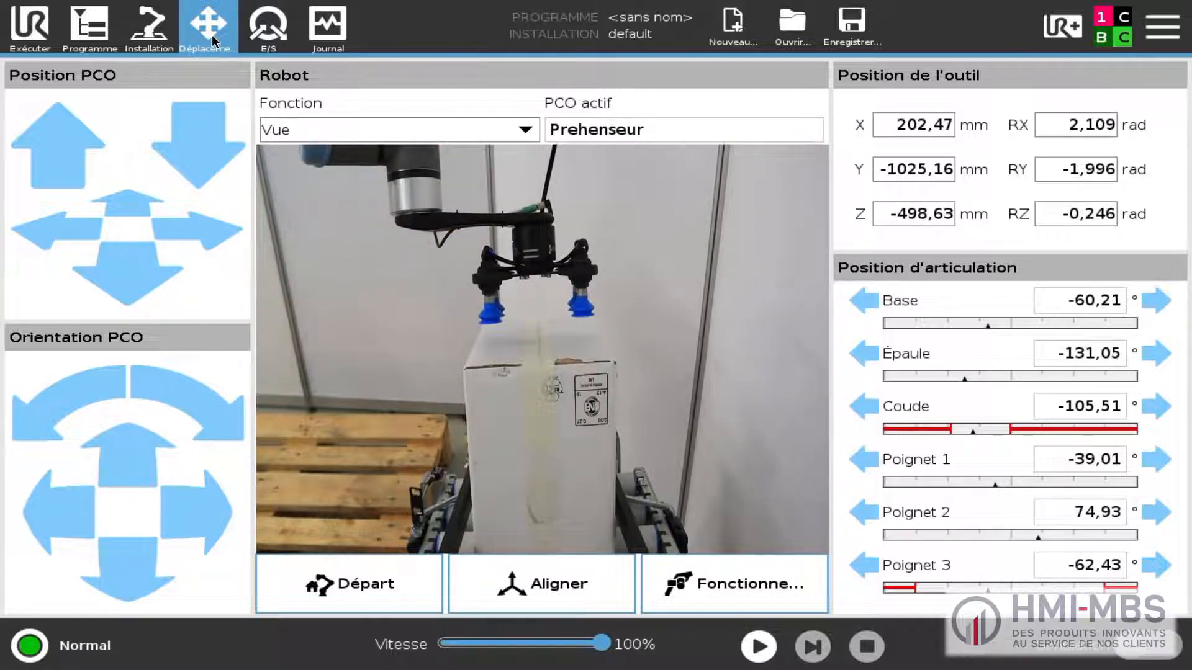
{"action": "left_click", "coordinate": [506, 128]}
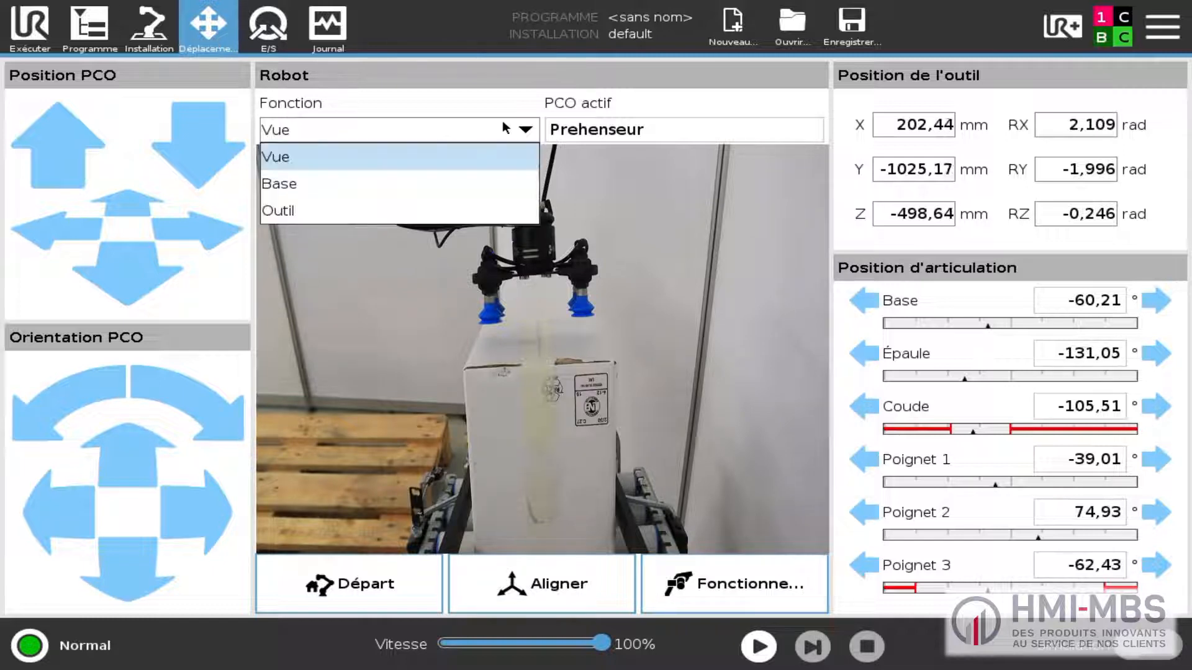
{"action": "left_click", "coordinate": [482, 211]}
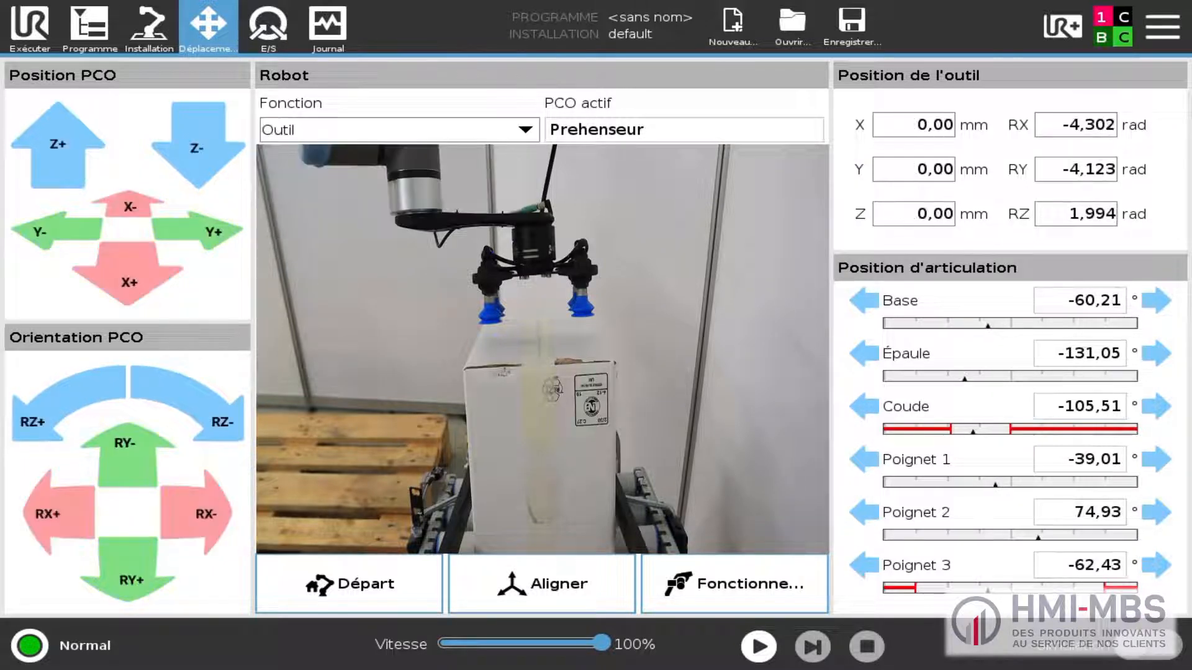
{"action": "left_click", "coordinate": [125, 456]}
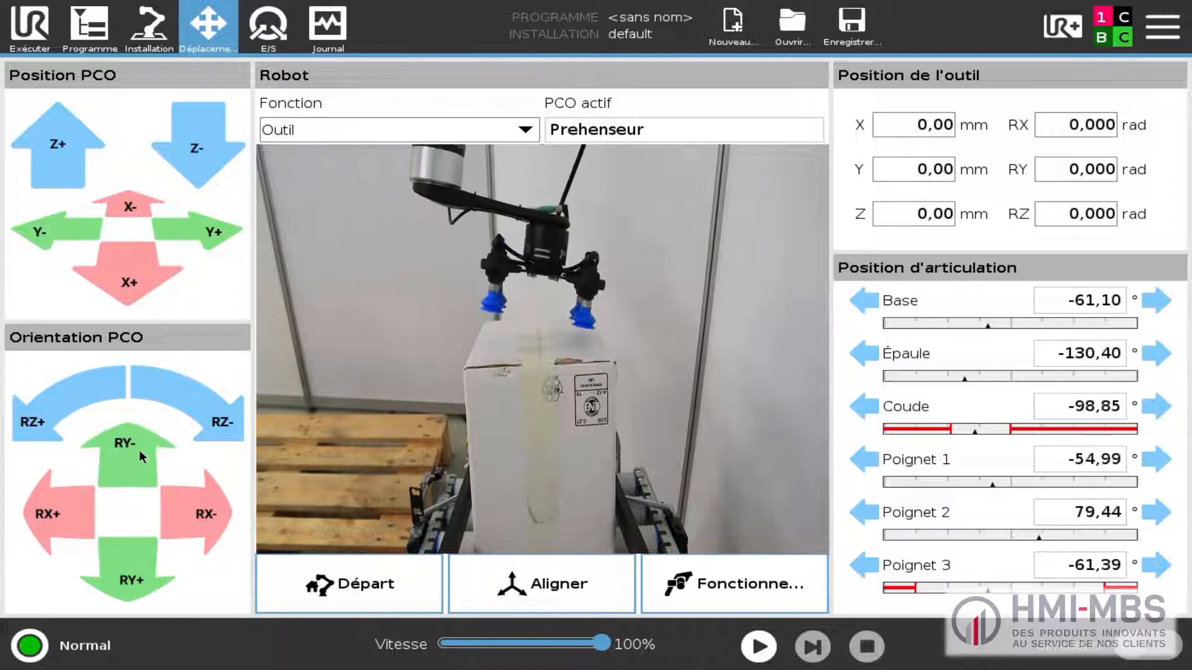
{"action": "left_click", "coordinate": [133, 580]}
{"action": "left_click", "coordinate": [125, 457]}
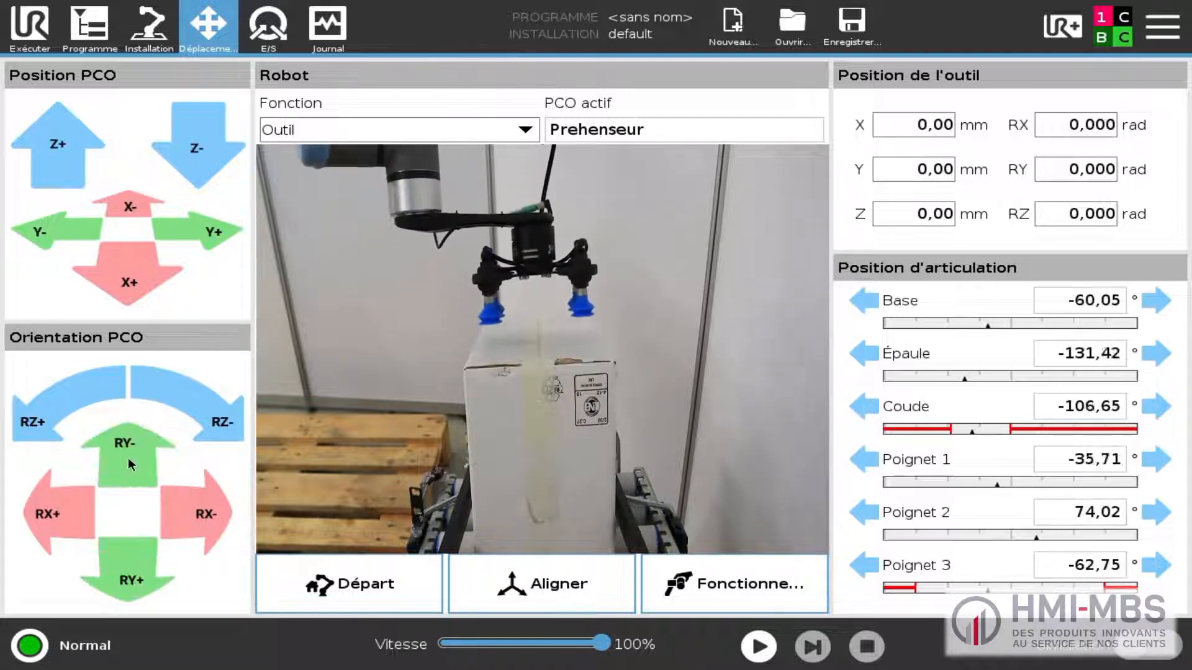
{"action": "left_click", "coordinate": [69, 516]}
{"action": "left_click", "coordinate": [197, 519]}
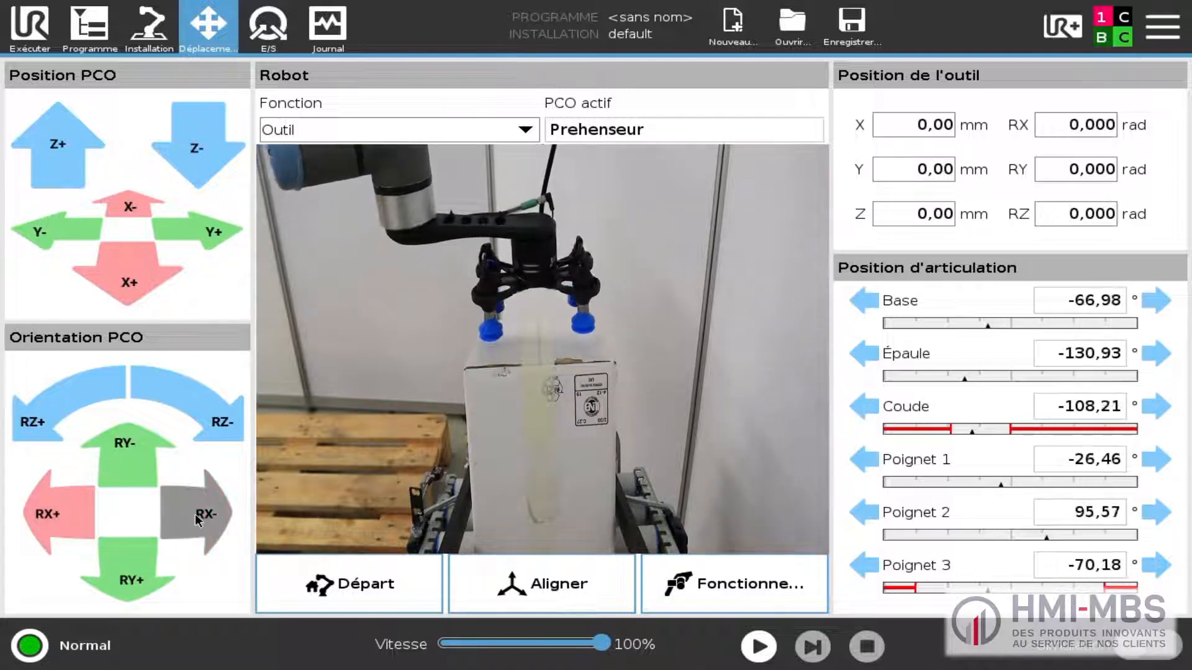
{"action": "left_click", "coordinate": [71, 526]}
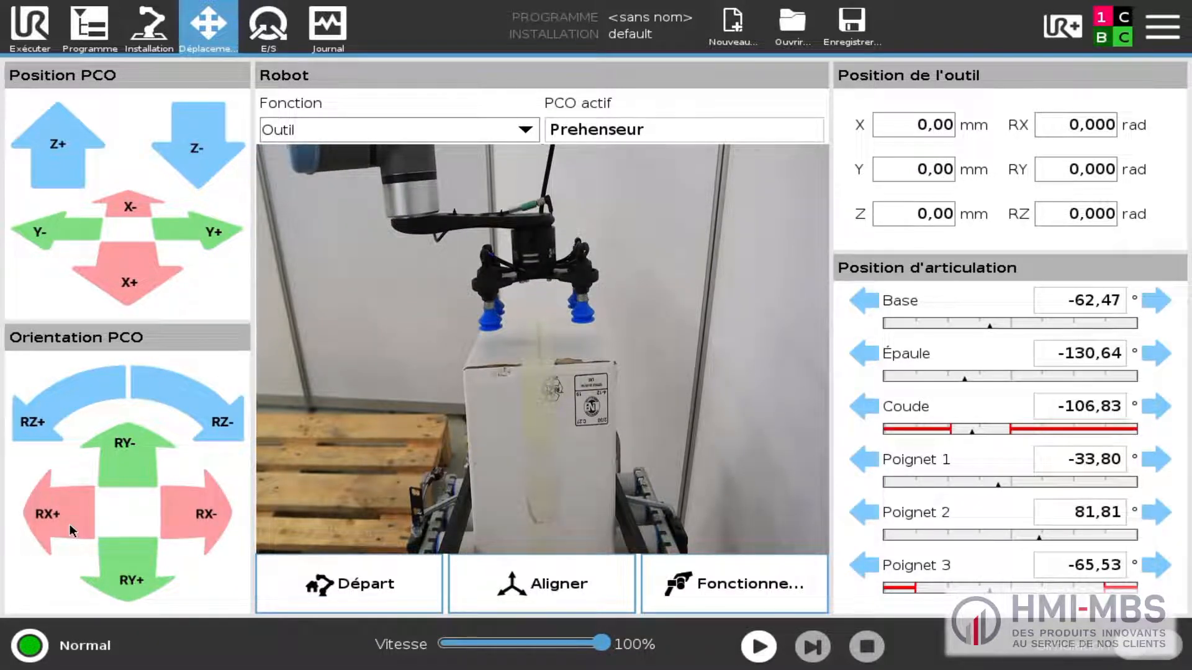
- Lower the gripper onto the carton along the tool's Z+ direction, correcting its tilt about RX and RY
{"action": "left_click", "coordinate": [99, 121]}
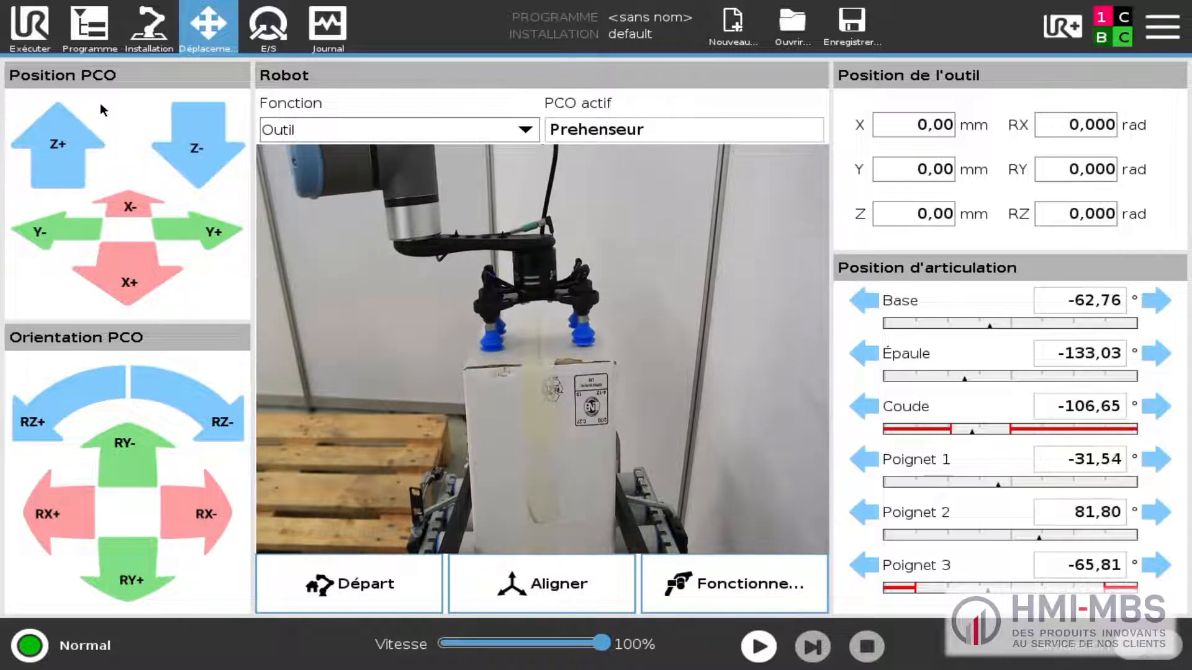
{"action": "left_click", "coordinate": [141, 447]}
{"action": "left_click", "coordinate": [59, 513]}
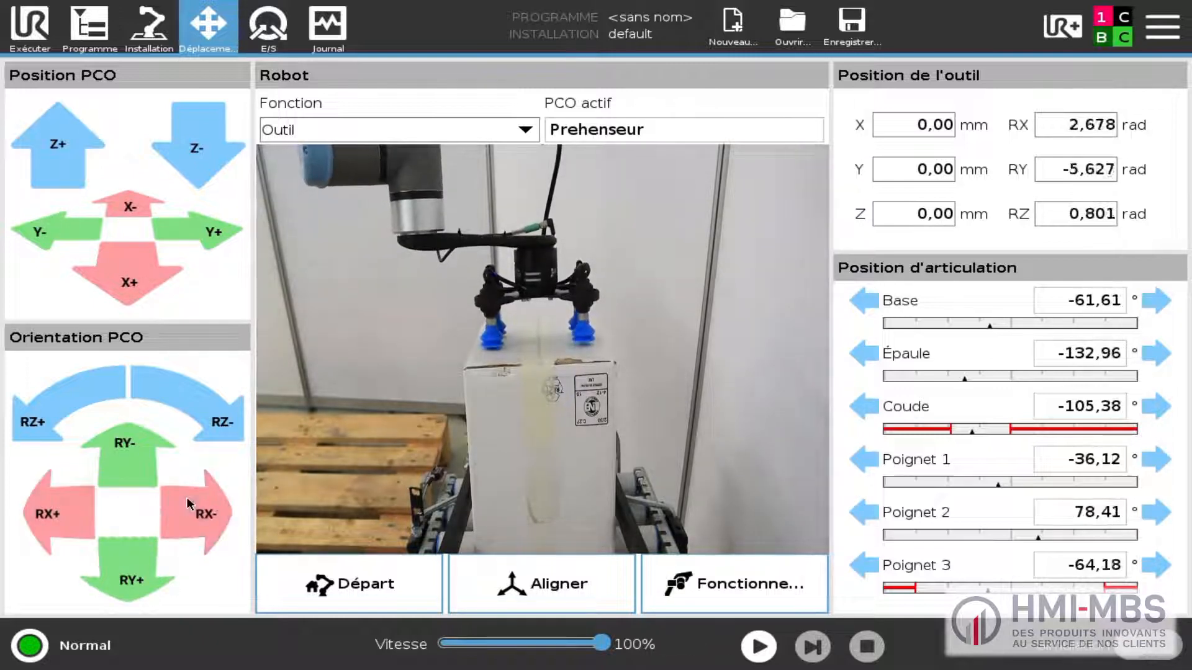
{"action": "left_click", "coordinate": [136, 574]}
{"action": "left_click", "coordinate": [80, 134]}
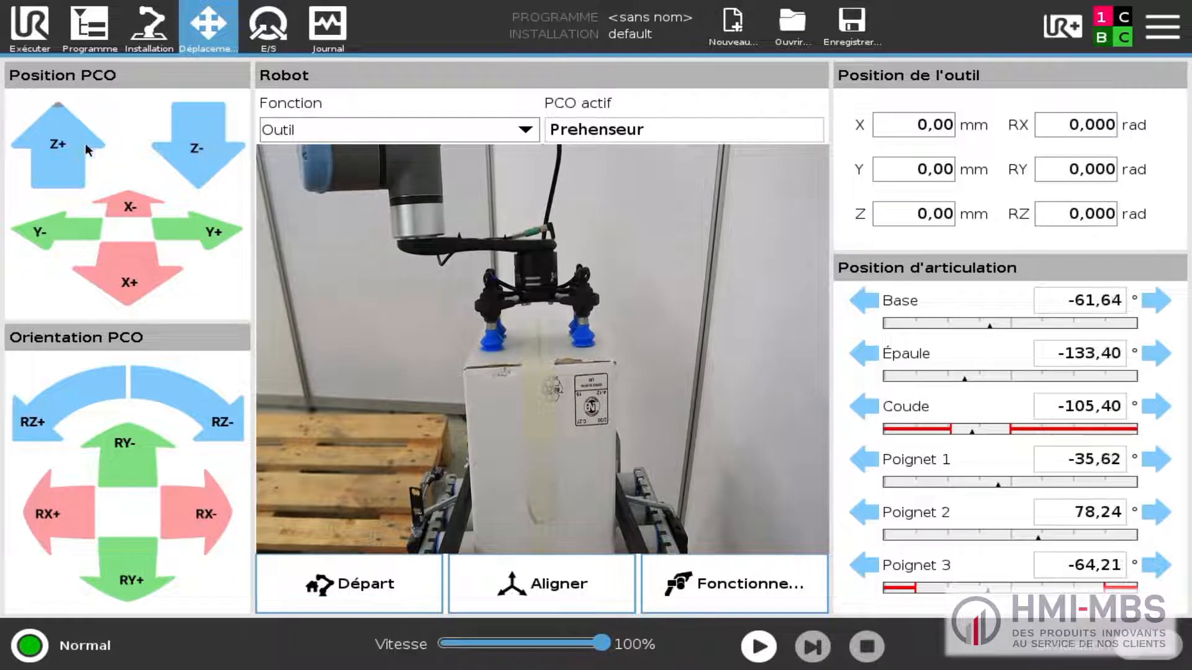
{"action": "left_click", "coordinate": [66, 120]}
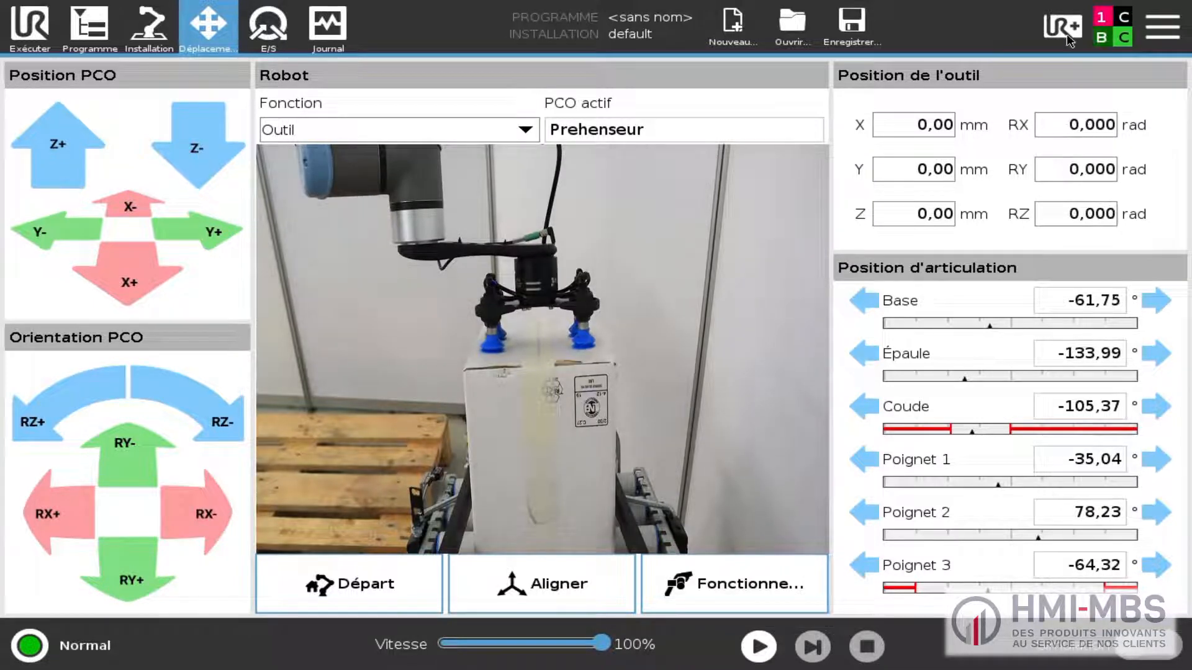
- Run a grip test on the carton with vacuum gripper ID 1 and lift it along the tool's Z- direction
{"action": "left_click", "coordinate": [1065, 33]}
{"action": "left_click", "coordinate": [1108, 80]}
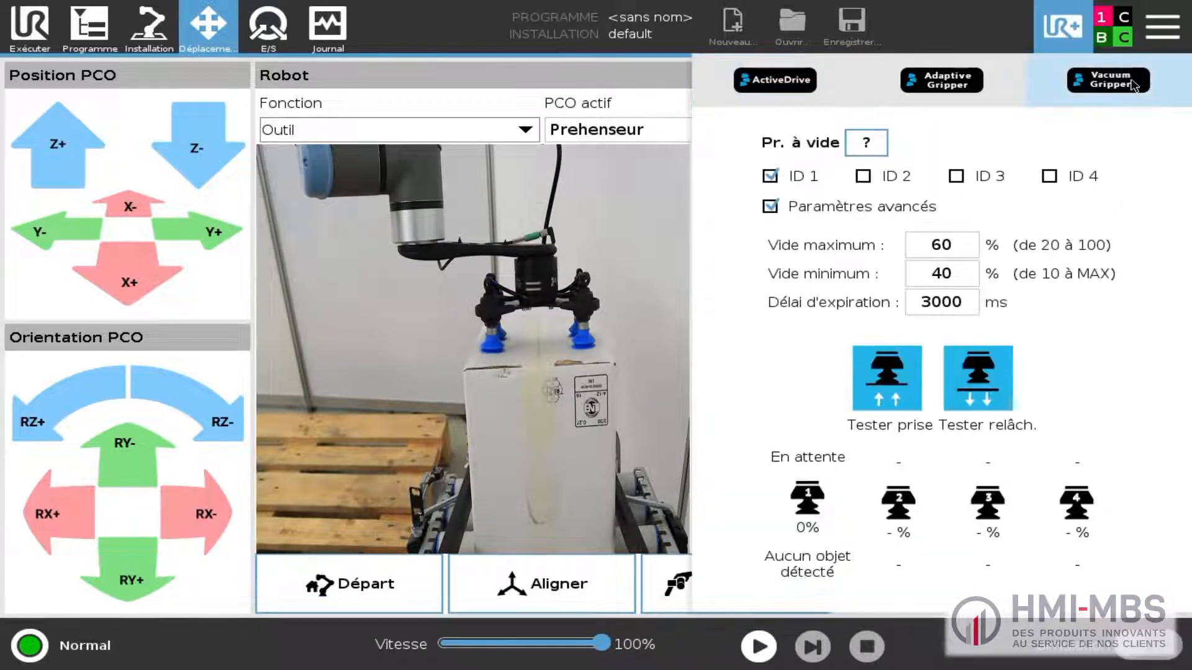
{"action": "left_click", "coordinate": [888, 367]}
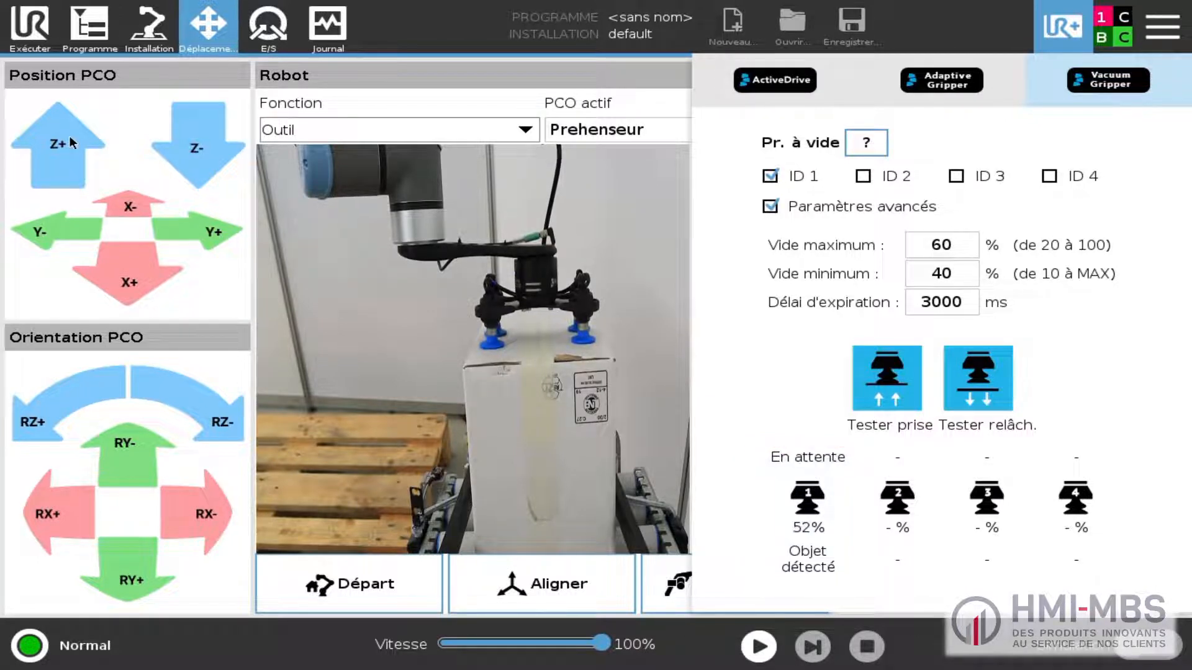
{"action": "left_click_drag", "start_coordinate": [206, 151], "coordinate": [203, 157]}
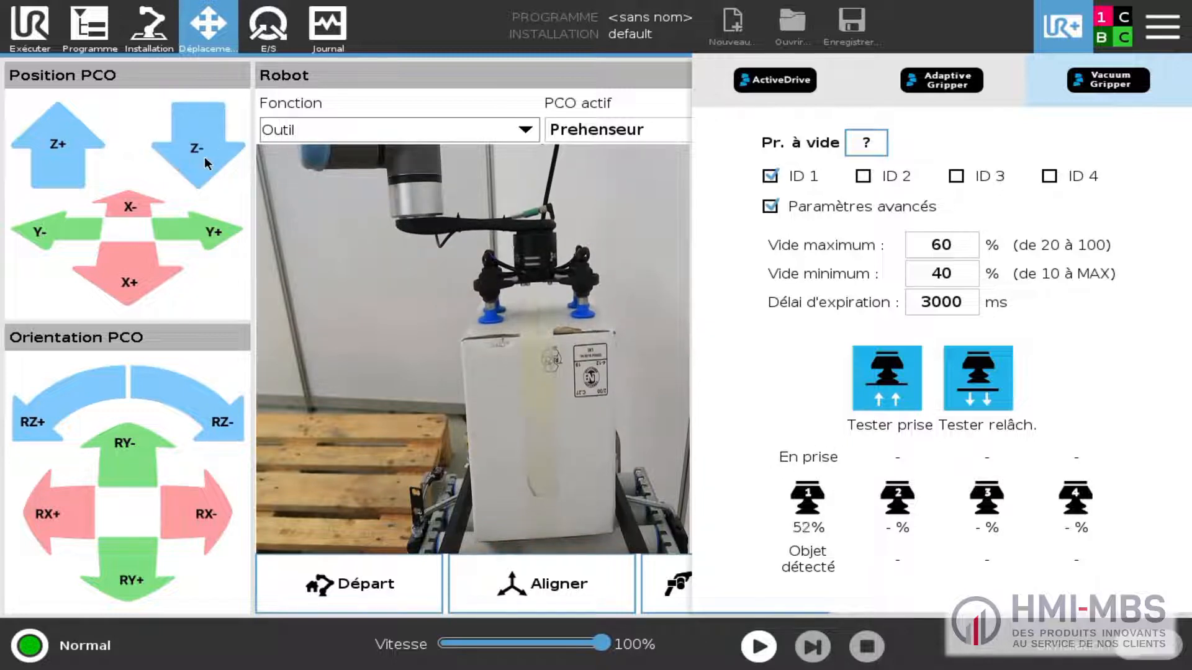
- Run a release test on the carton, and save the robot installation by overwriting default.installation
{"action": "left_click", "coordinate": [989, 389]}
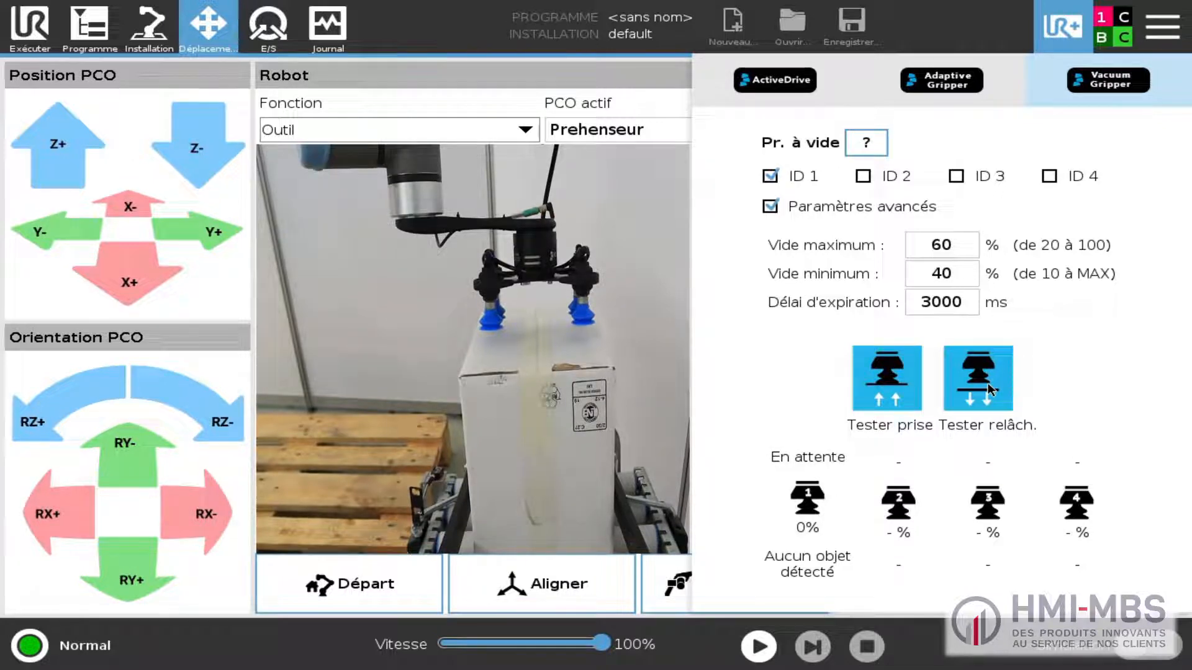
{"action": "left_click", "coordinate": [860, 27]}
{"action": "left_click", "coordinate": [772, 154]}
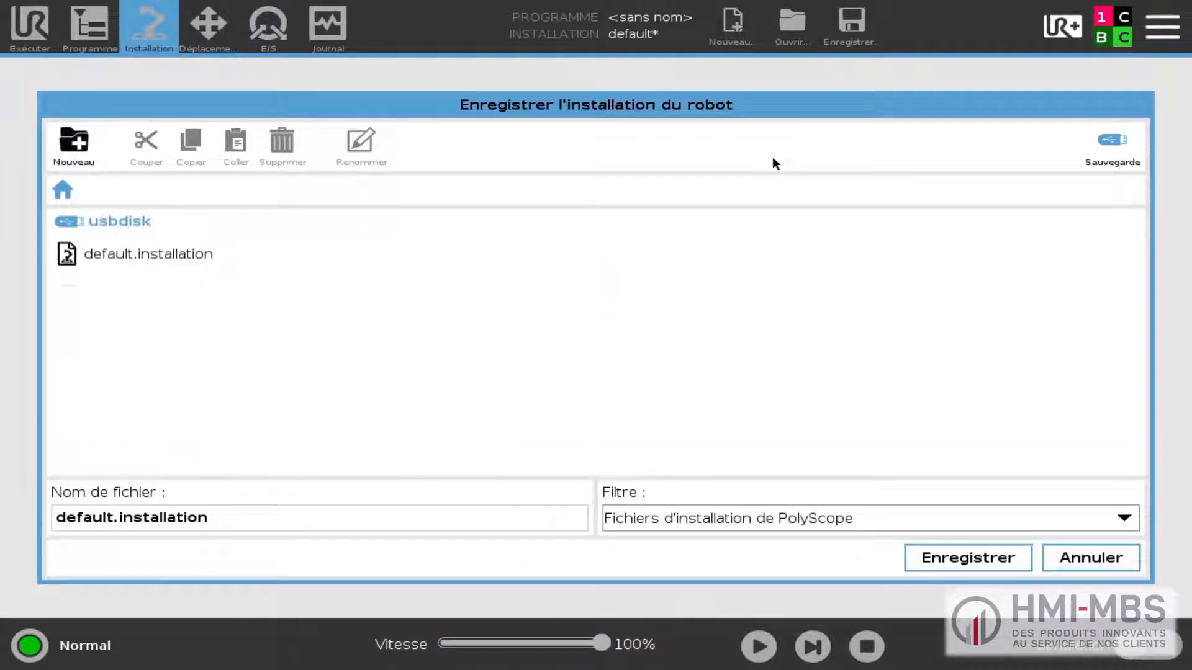
{"action": "left_click", "coordinate": [189, 256]}
{"action": "left_click", "coordinate": [961, 559]}
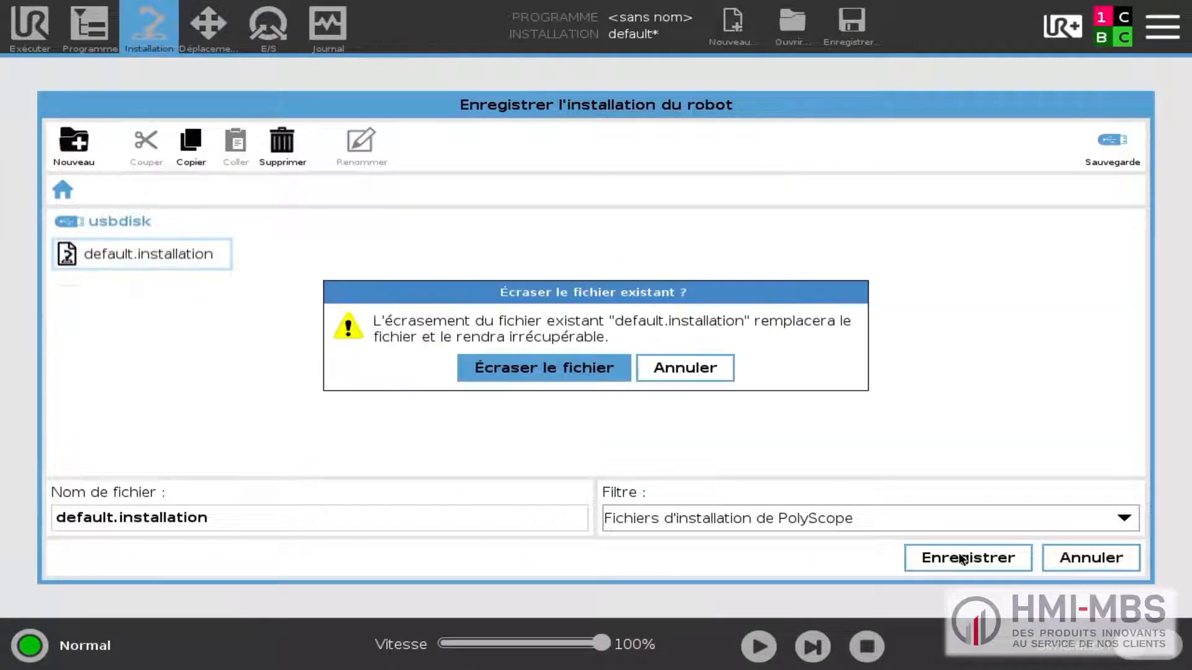
{"action": "left_click", "coordinate": [559, 367]}
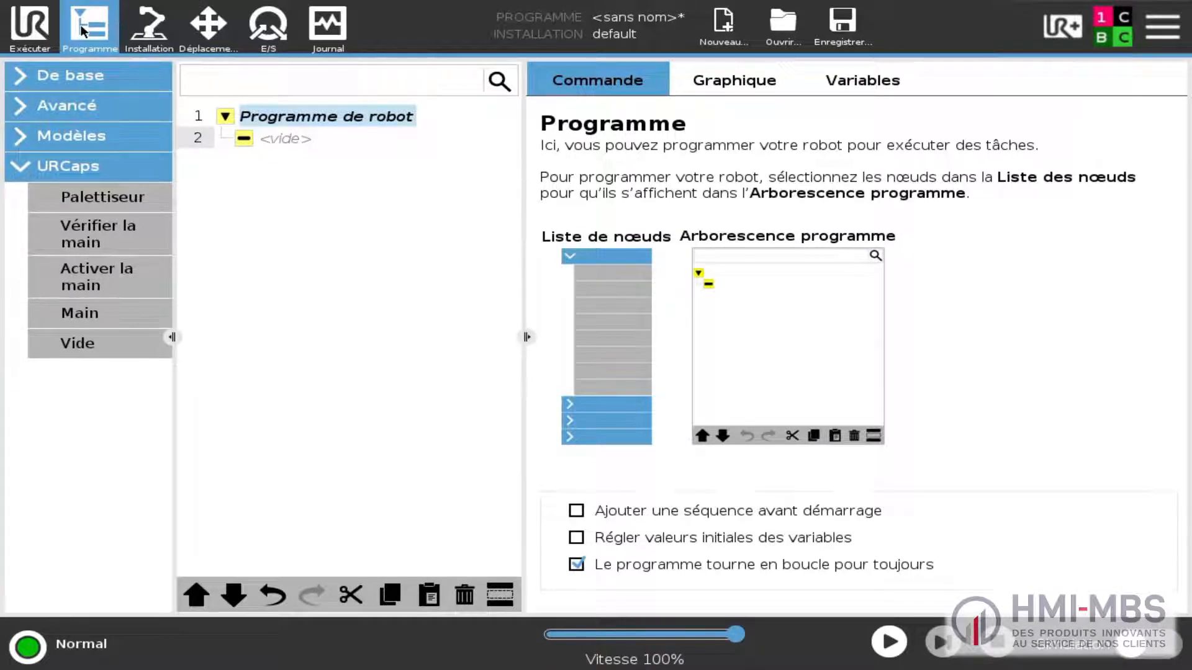
- Add a before-start sequence to the program and insert a Déplacement move node in it
{"action": "left_click", "coordinate": [671, 511]}
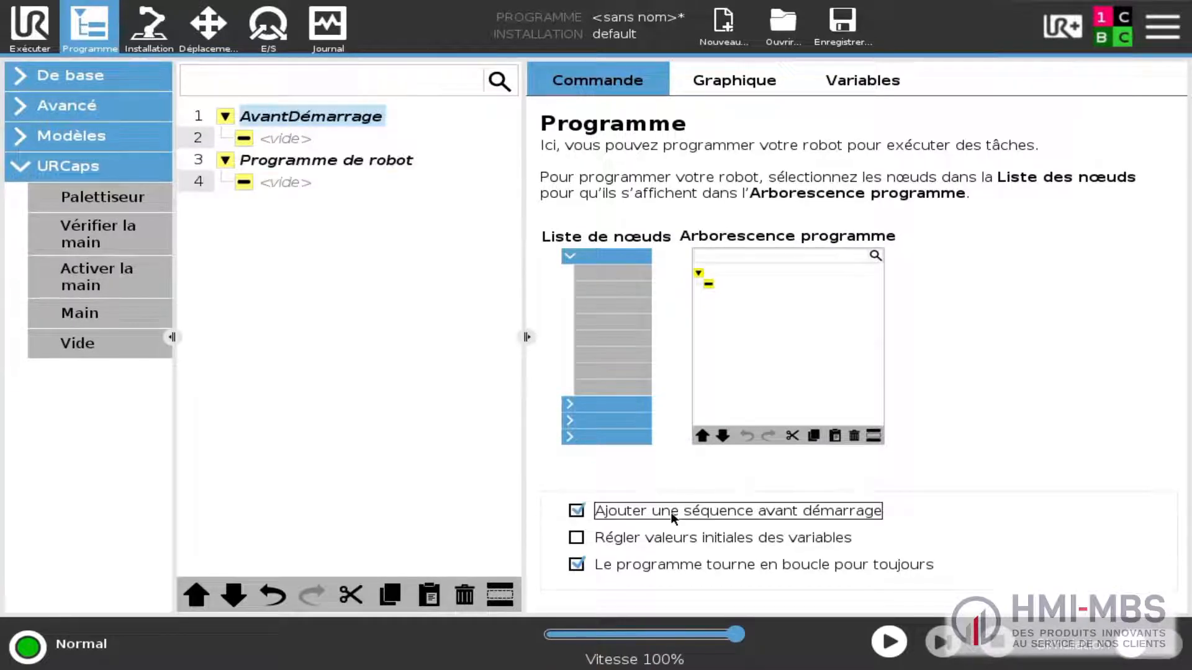
{"action": "left_click", "coordinate": [301, 139]}
{"action": "left_click", "coordinate": [124, 75]}
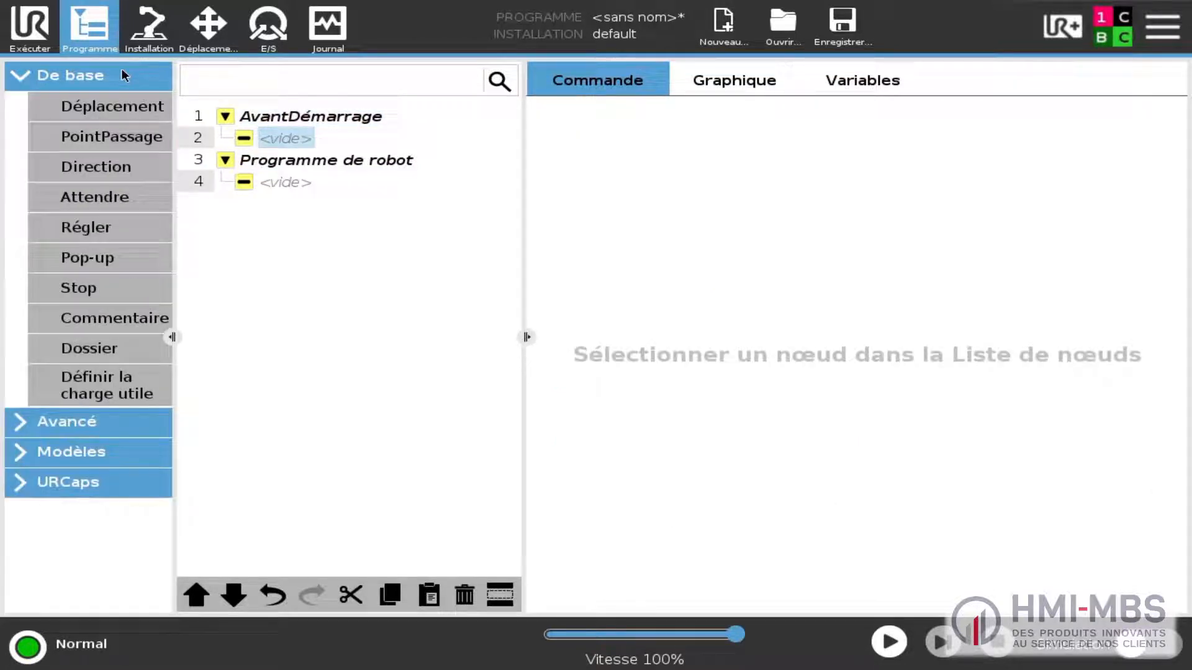
{"action": "left_click", "coordinate": [112, 106]}
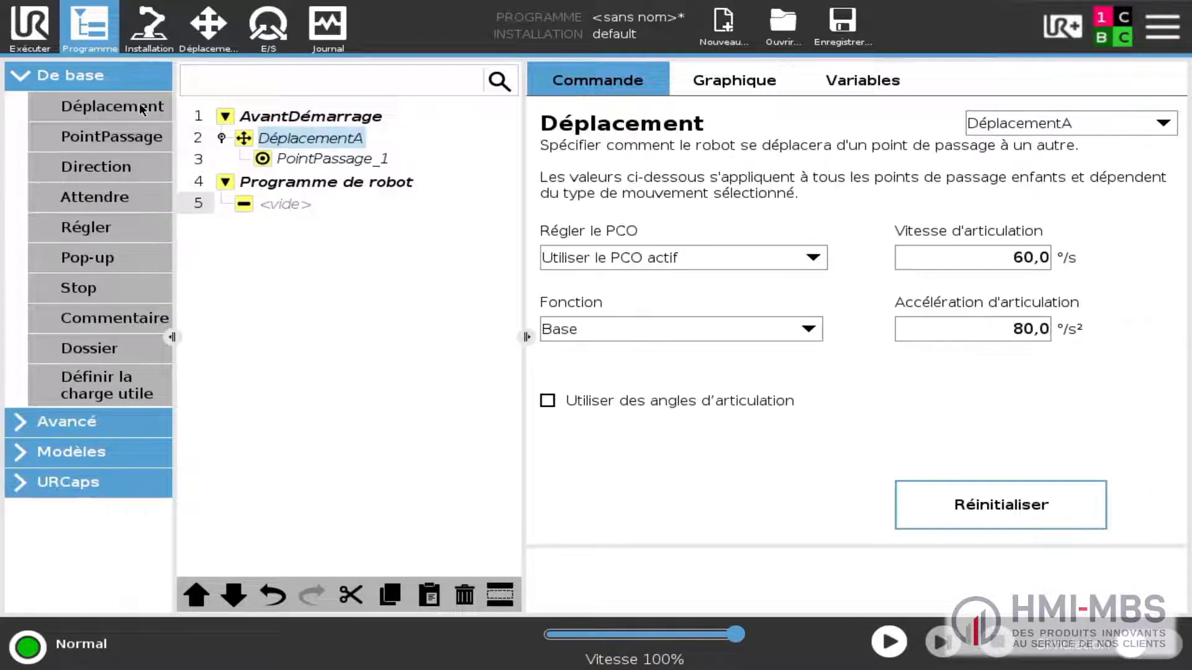
- Rename the waypoint in the before-start sequence as Home
{"action": "left_click", "coordinate": [371, 160]}
{"action": "left_click", "coordinate": [645, 163]}
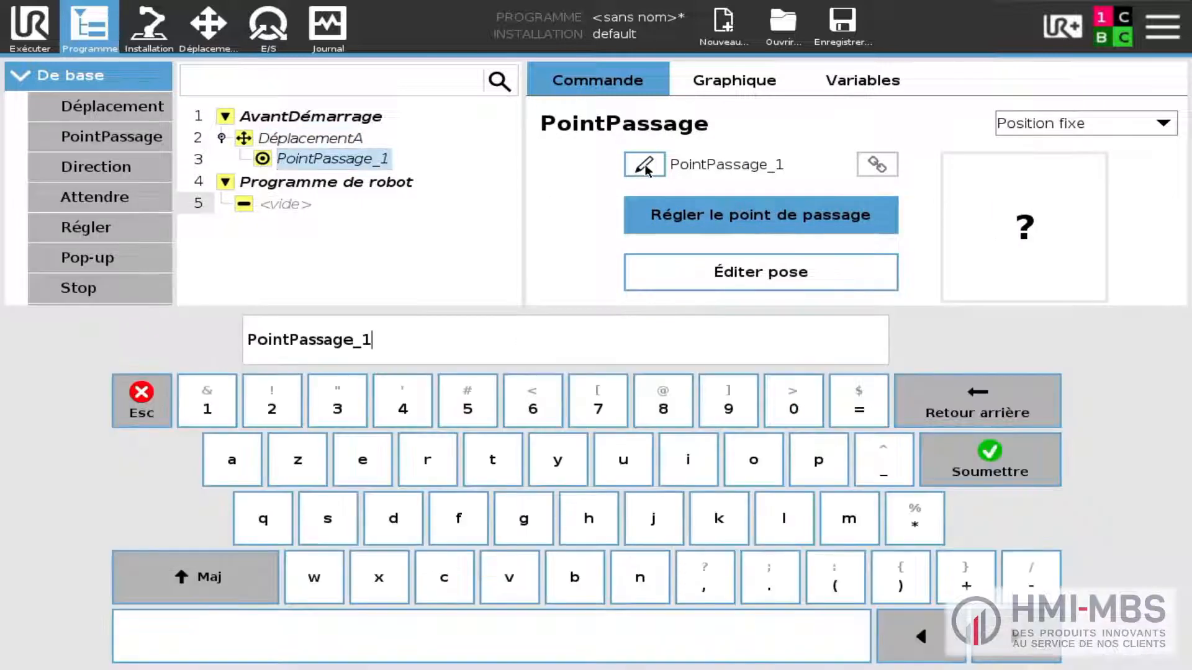
{"action": "left_click_drag", "start_coordinate": [418, 339], "coordinate": [213, 341]}
{"action": "left_click", "coordinate": [248, 574]}
{"action": "left_click", "coordinate": [589, 519]}
{"action": "left_click", "coordinate": [754, 459]}
{"action": "left_click", "coordinate": [848, 519]}
{"action": "left_click", "coordinate": [362, 459]}
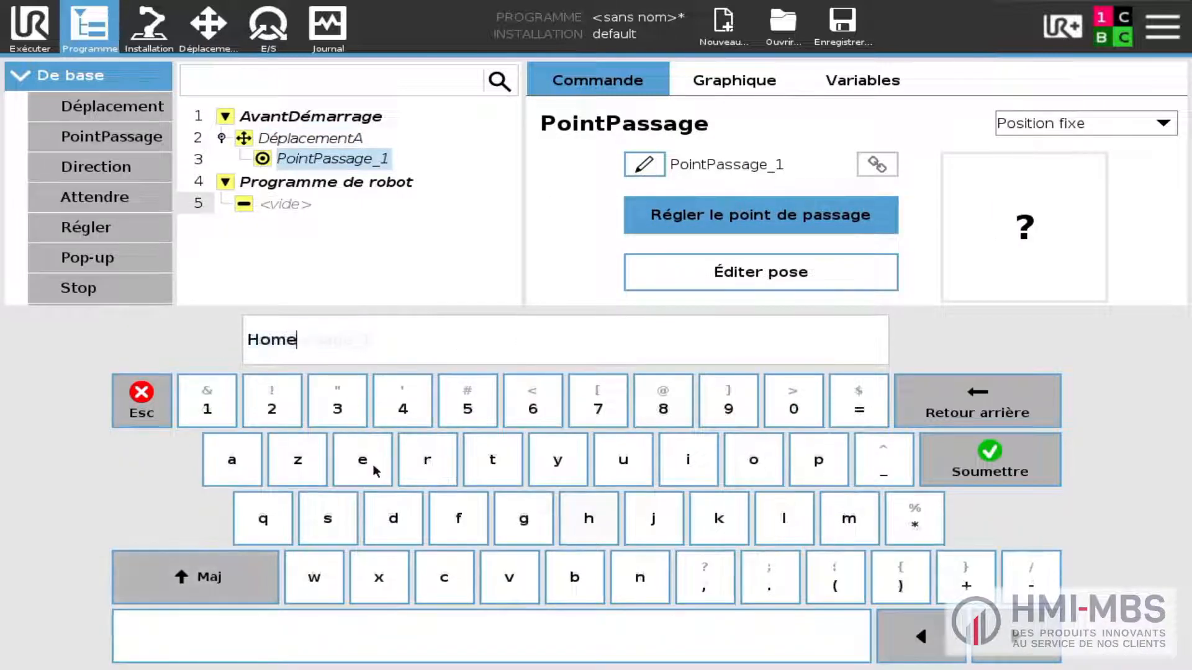
{"action": "left_click", "coordinate": [1000, 463]}
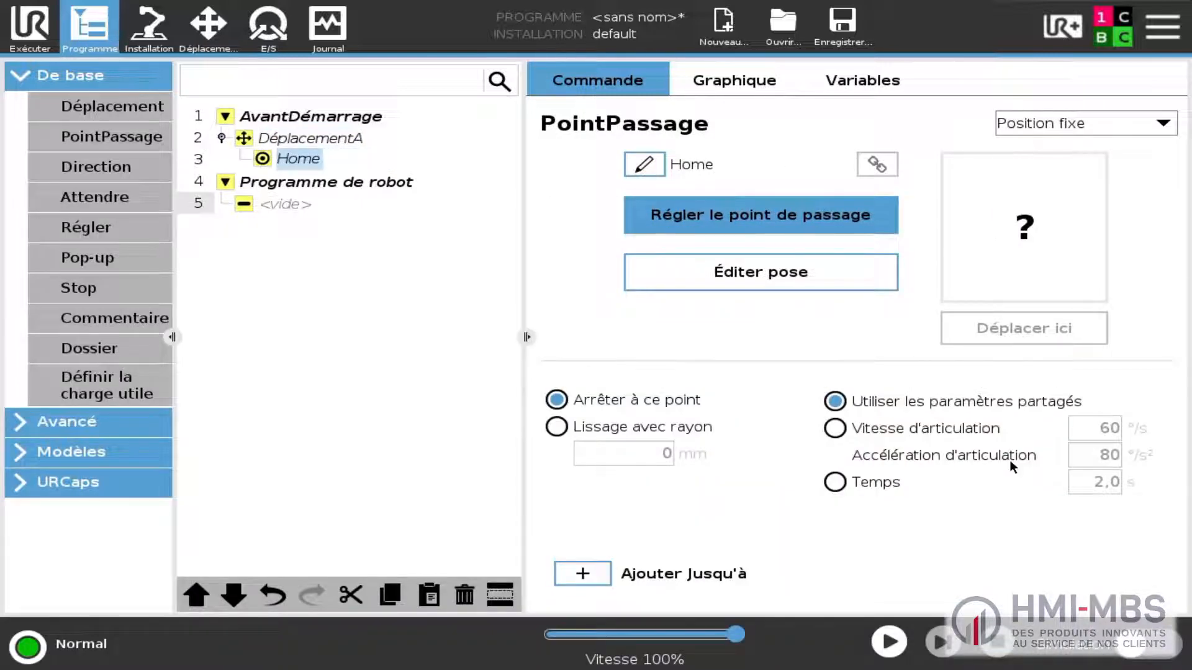
- Add a Vide node after the Home move and set it to Relâchement for gripper ID 1
{"action": "left_click", "coordinate": [324, 139]}
{"action": "left_click", "coordinate": [129, 482]}
{"action": "left_click", "coordinate": [136, 340]}
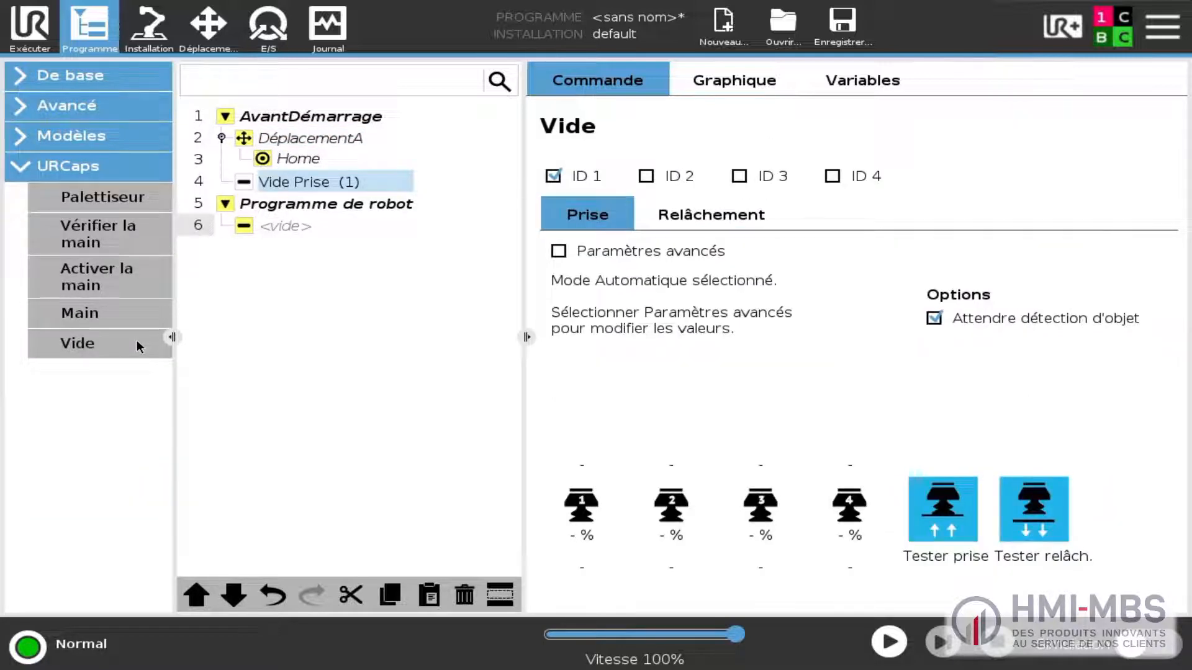
{"action": "left_click", "coordinate": [728, 217]}
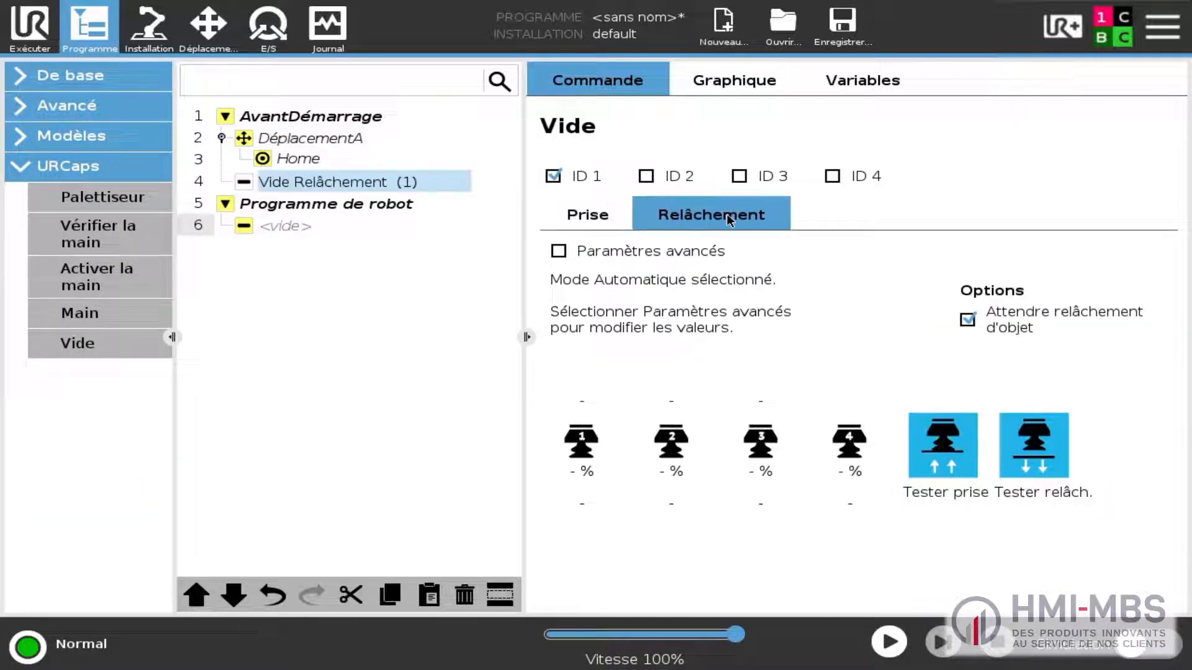
- Insert a Palettiseur node in the main robot program and start its configuration
{"action": "left_click", "coordinate": [287, 228]}
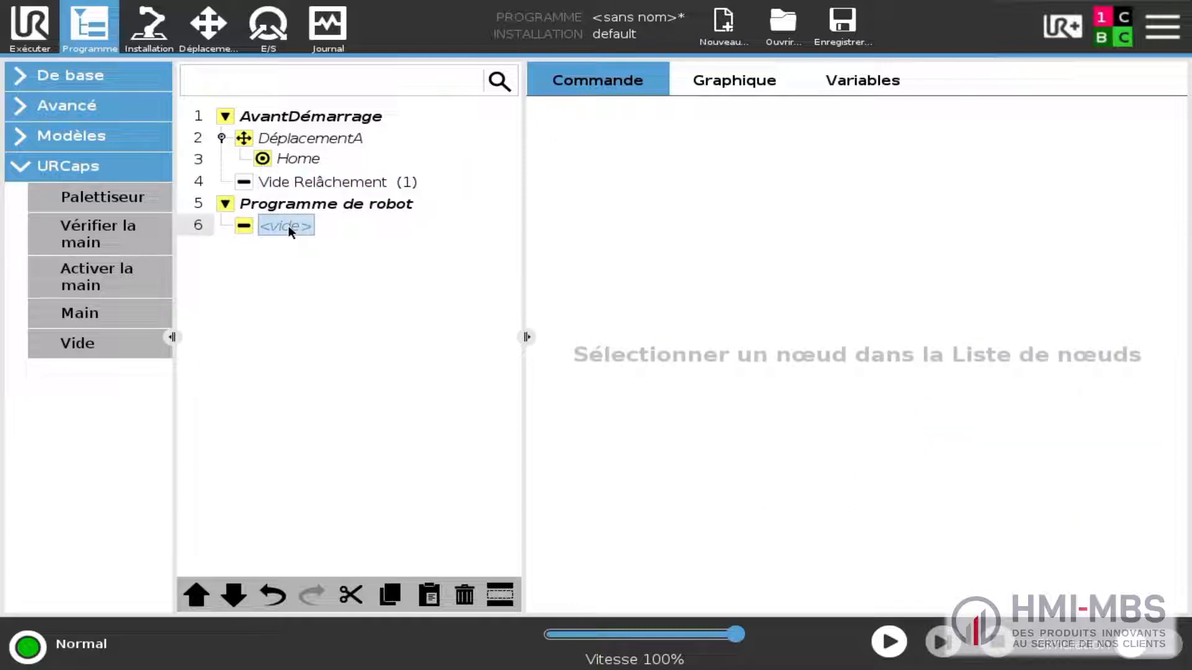
{"action": "left_click", "coordinate": [103, 197]}
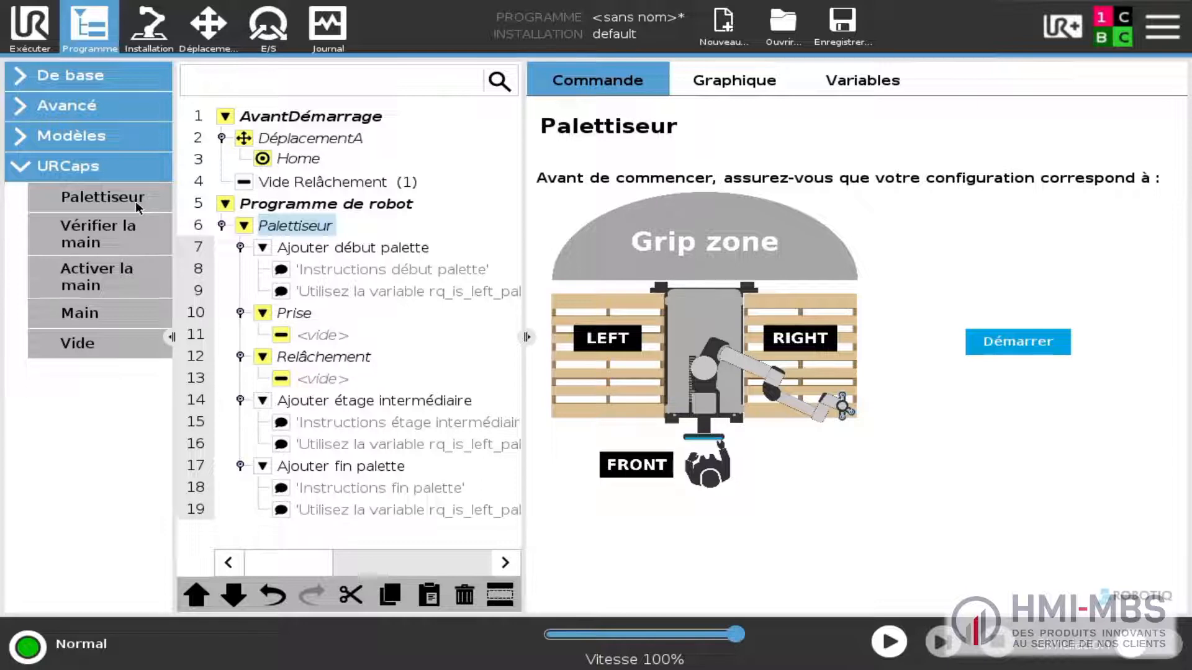
{"action": "left_click", "coordinate": [1046, 339]}
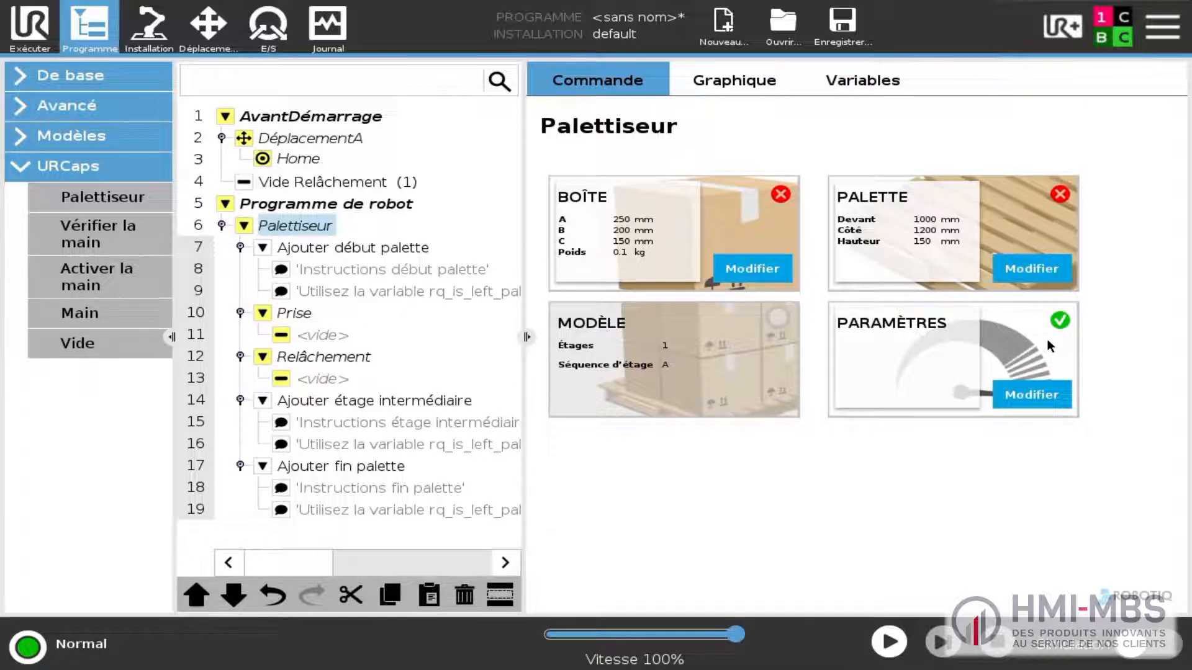
- Set the box's dimension A to 235 mm and dimension B to 315 mm in the palletizer's box attributes
{"action": "left_click", "coordinate": [765, 262]}
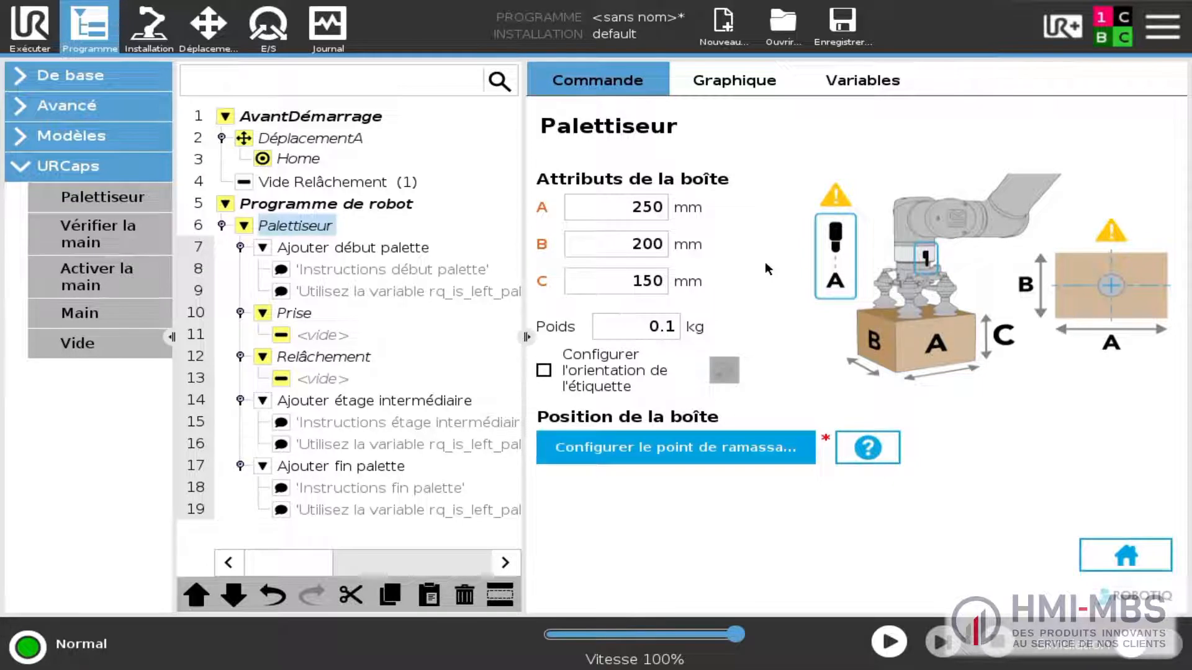
{"action": "left_click", "coordinate": [628, 211]}
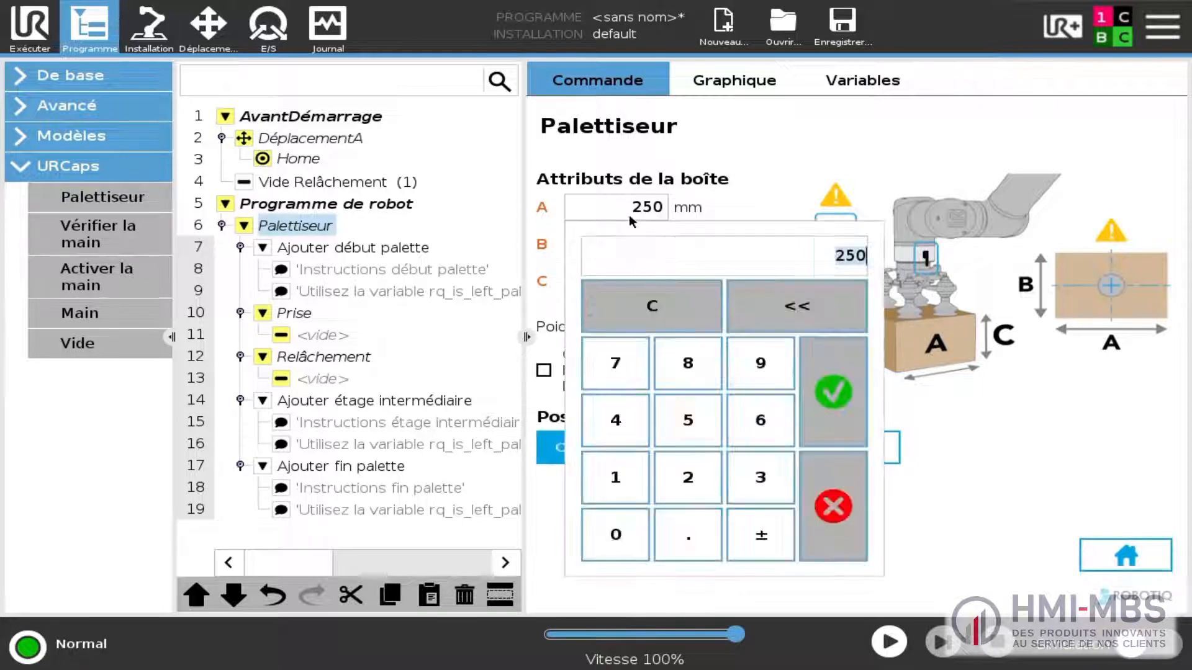
{"action": "left_click", "coordinate": [688, 477]}
{"action": "left_click", "coordinate": [760, 477]}
{"action": "left_click", "coordinate": [688, 420]}
{"action": "left_click", "coordinate": [831, 384]}
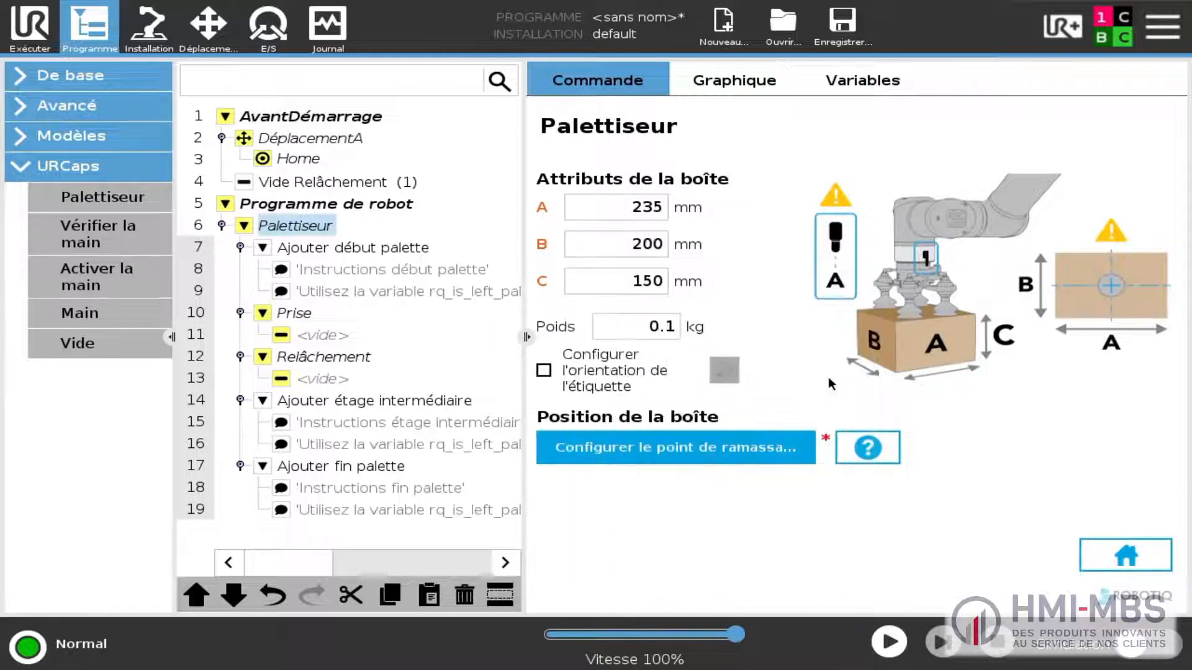
{"action": "left_click", "coordinate": [632, 248]}
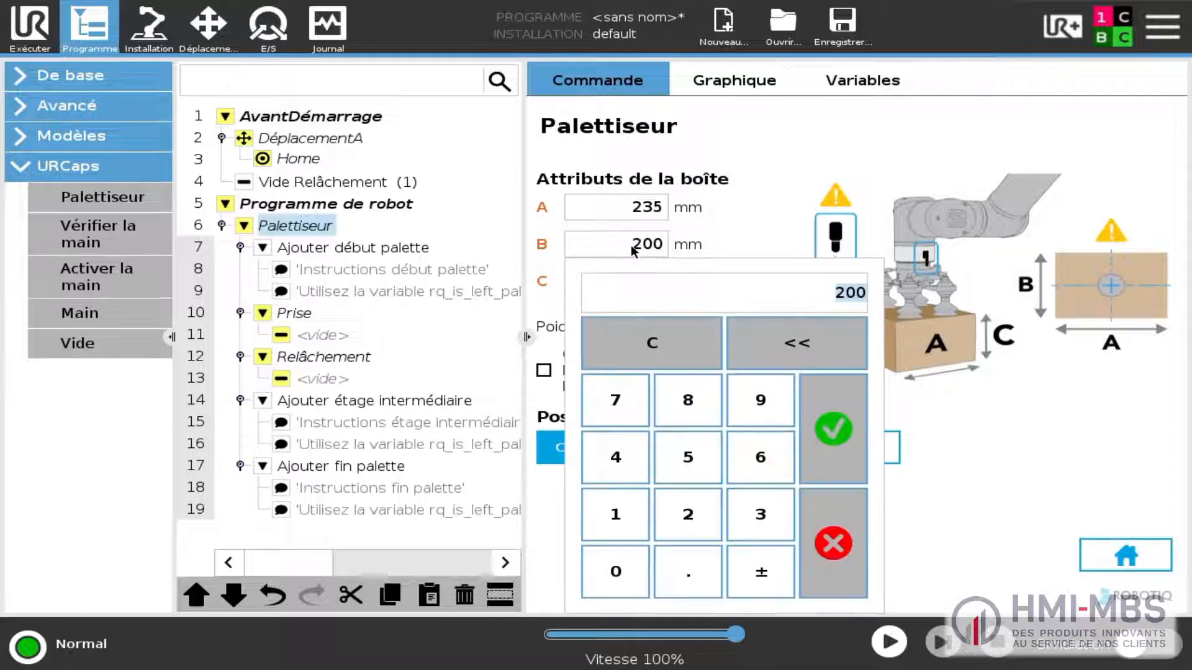
{"action": "left_click", "coordinate": [761, 514]}
{"action": "left_click", "coordinate": [616, 514]}
{"action": "left_click", "coordinate": [687, 457]}
{"action": "left_click", "coordinate": [833, 428]}
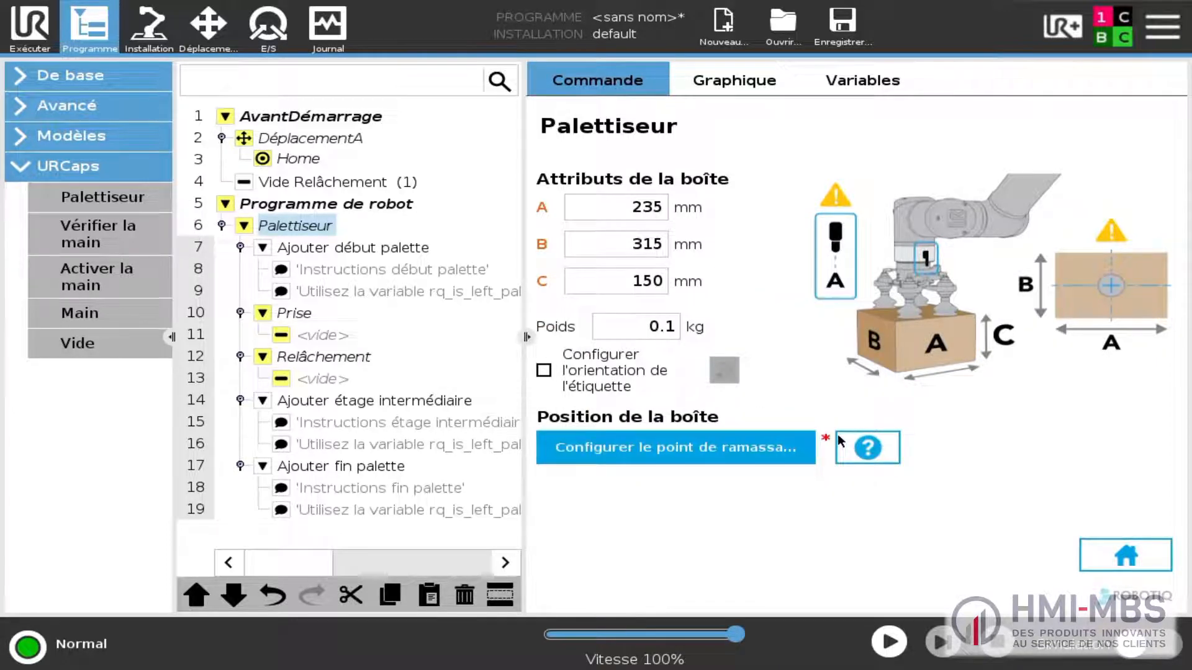
- Set the box's dimension C to 280 mm and its weight to 1.36 kg
{"action": "left_click", "coordinate": [636, 281]}
{"action": "left_click", "coordinate": [688, 552]}
{"action": "left_click", "coordinate": [687, 437]}
{"action": "left_click", "coordinate": [615, 608]}
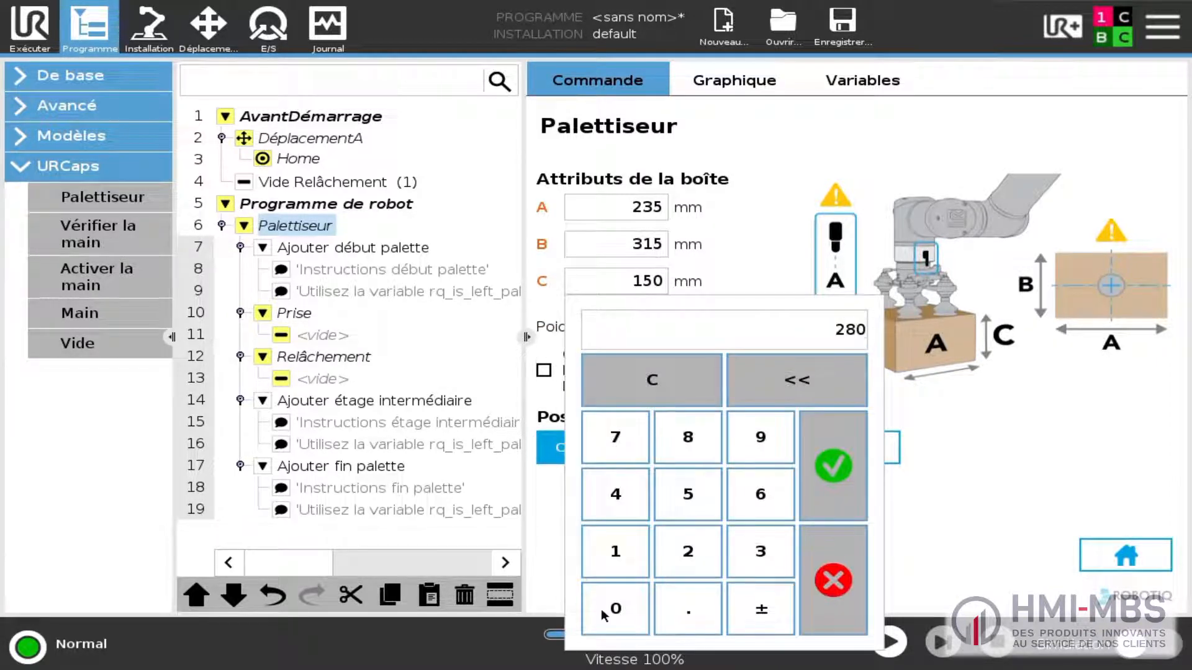
{"action": "left_click", "coordinate": [836, 462]}
{"action": "left_click", "coordinate": [636, 326]}
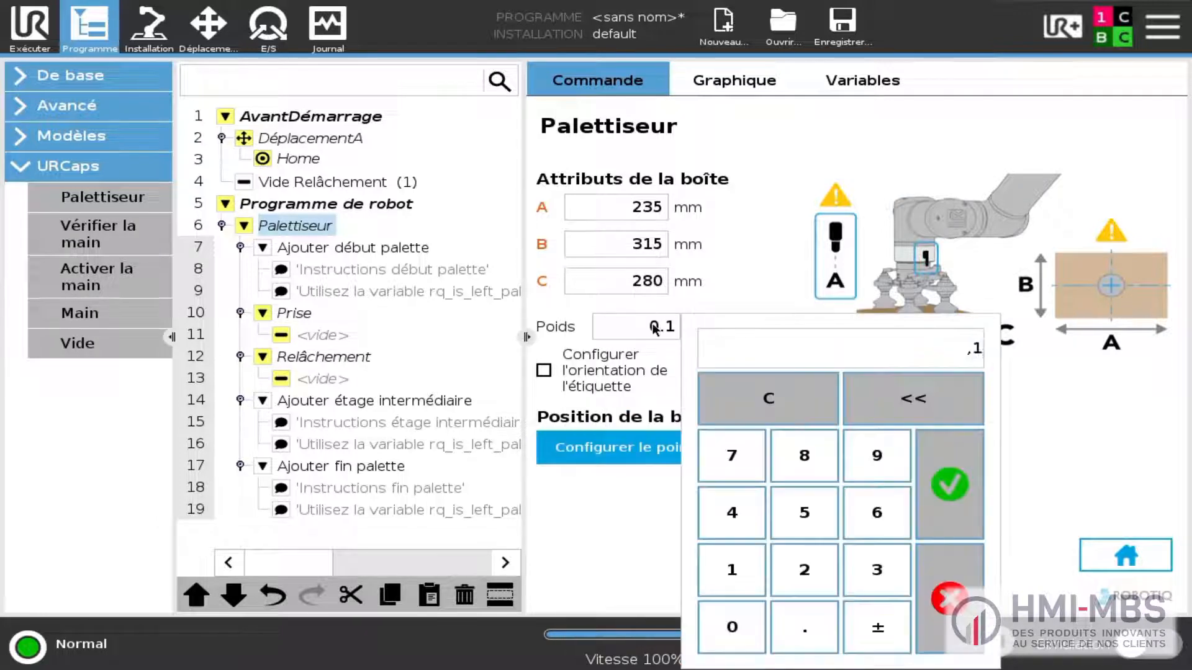
{"action": "left_click", "coordinate": [731, 570]}
{"action": "left_click", "coordinate": [804, 627]}
{"action": "left_click", "coordinate": [878, 570]}
{"action": "left_click", "coordinate": [877, 513]}
{"action": "left_click", "coordinate": [954, 481]}
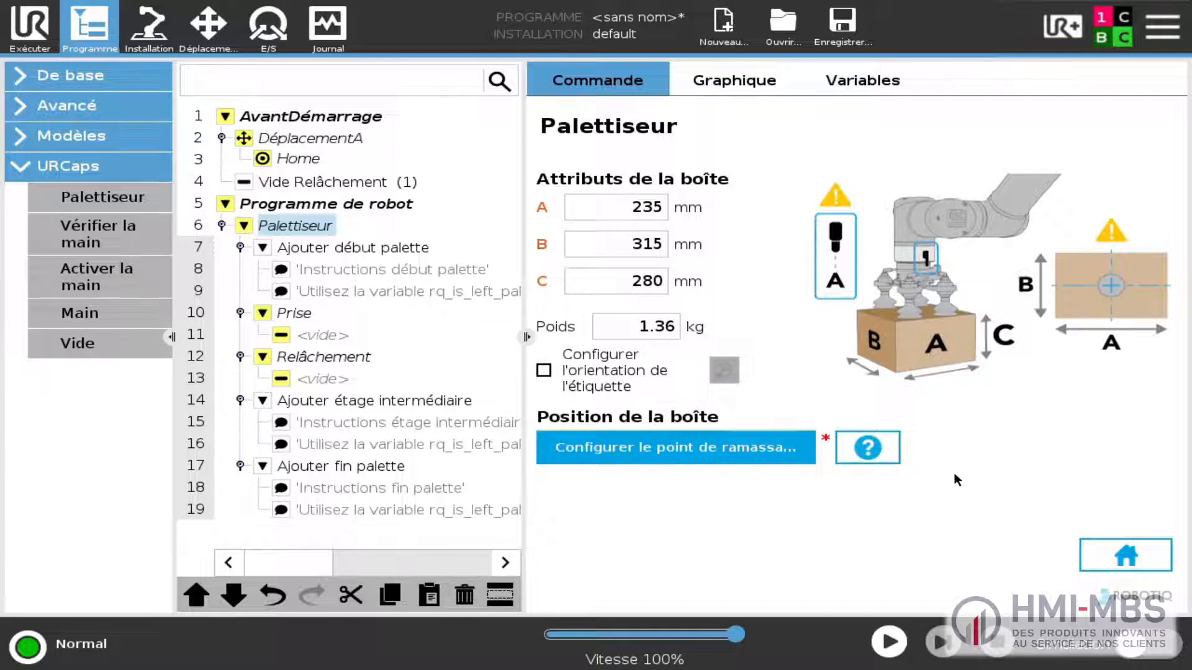
- Select the DROITE pallet and set the pallet's Devant dimension to 800 mm
{"action": "left_click", "coordinate": [214, 25]}
{"action": "left_click", "coordinate": [1121, 562]}
{"action": "left_click", "coordinate": [1041, 266]}
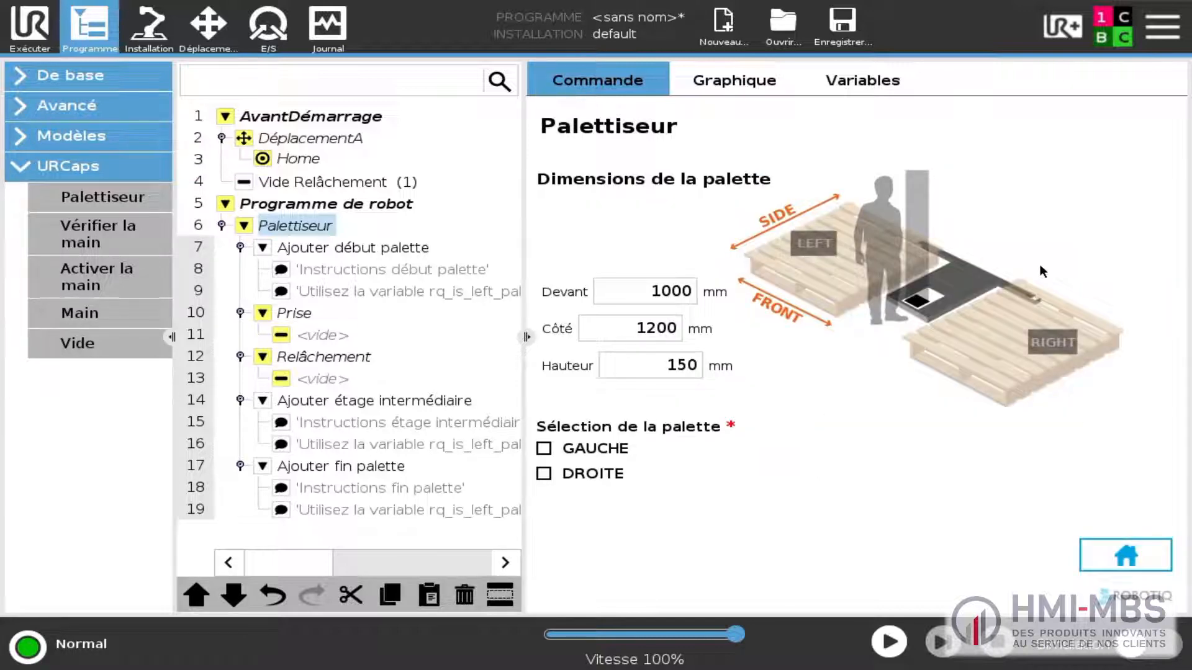
{"action": "left_click", "coordinate": [590, 476]}
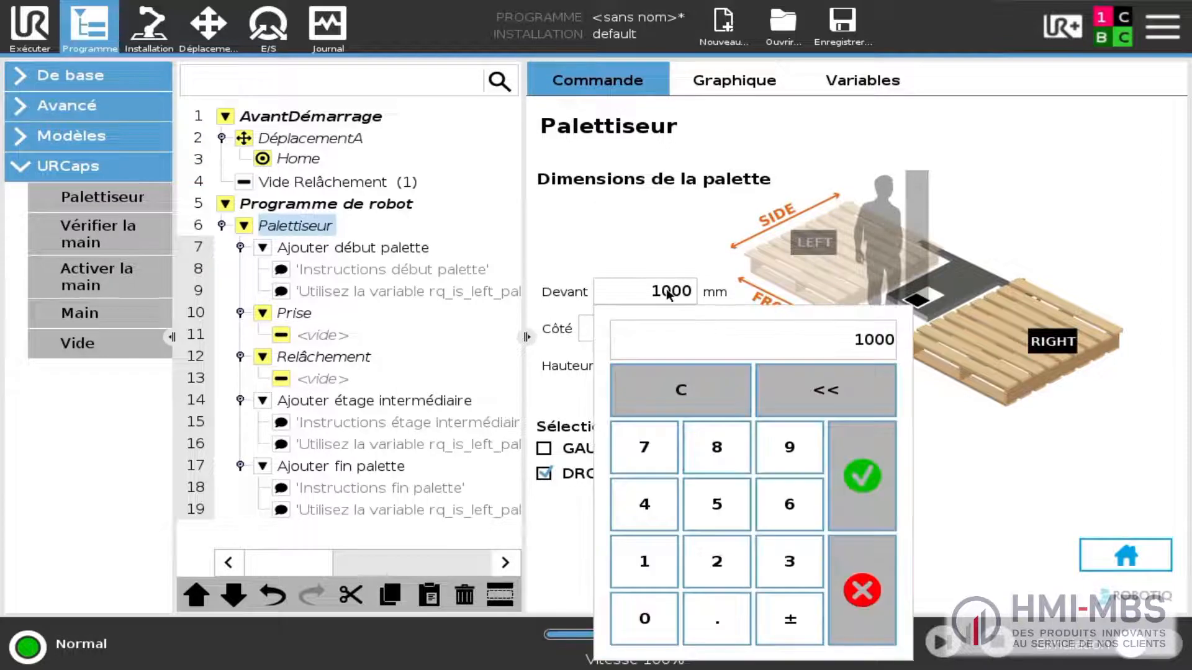
{"action": "left_click", "coordinate": [717, 452]}
{"action": "left_click", "coordinate": [646, 617]}
{"action": "left_click", "coordinate": [646, 617]}
{"action": "left_click", "coordinate": [861, 471]}
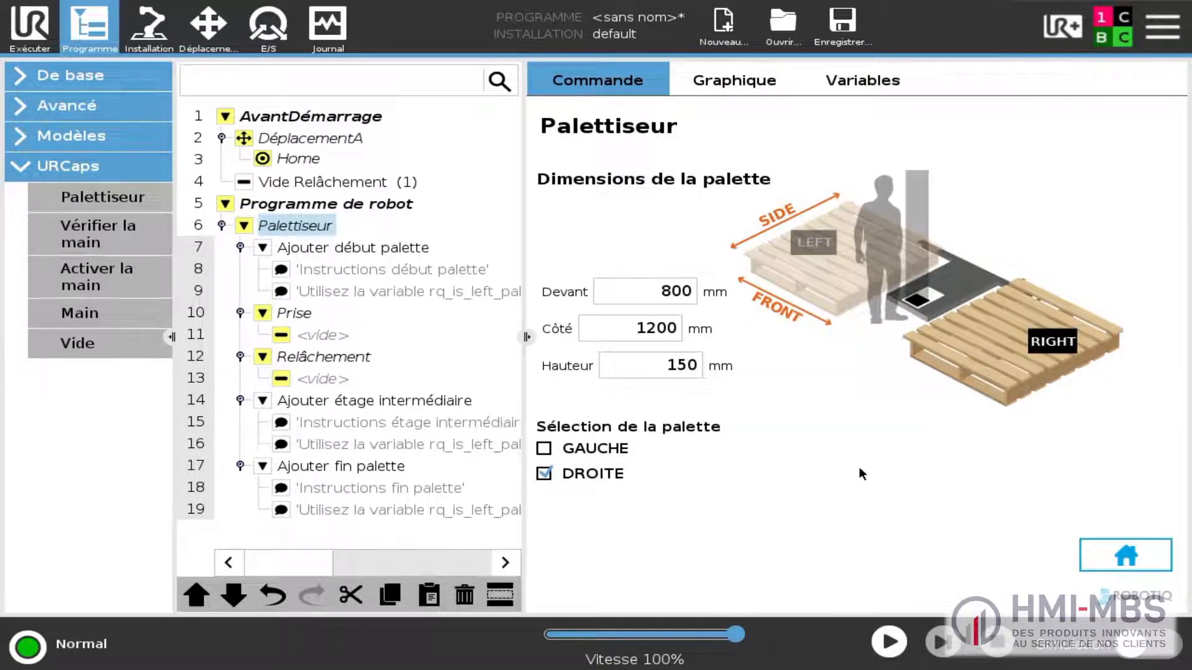
- Start editing layer model A and spread boxes across the row at the pallet's far end
{"action": "left_click", "coordinate": [1132, 554]}
{"action": "left_click", "coordinate": [751, 487]}
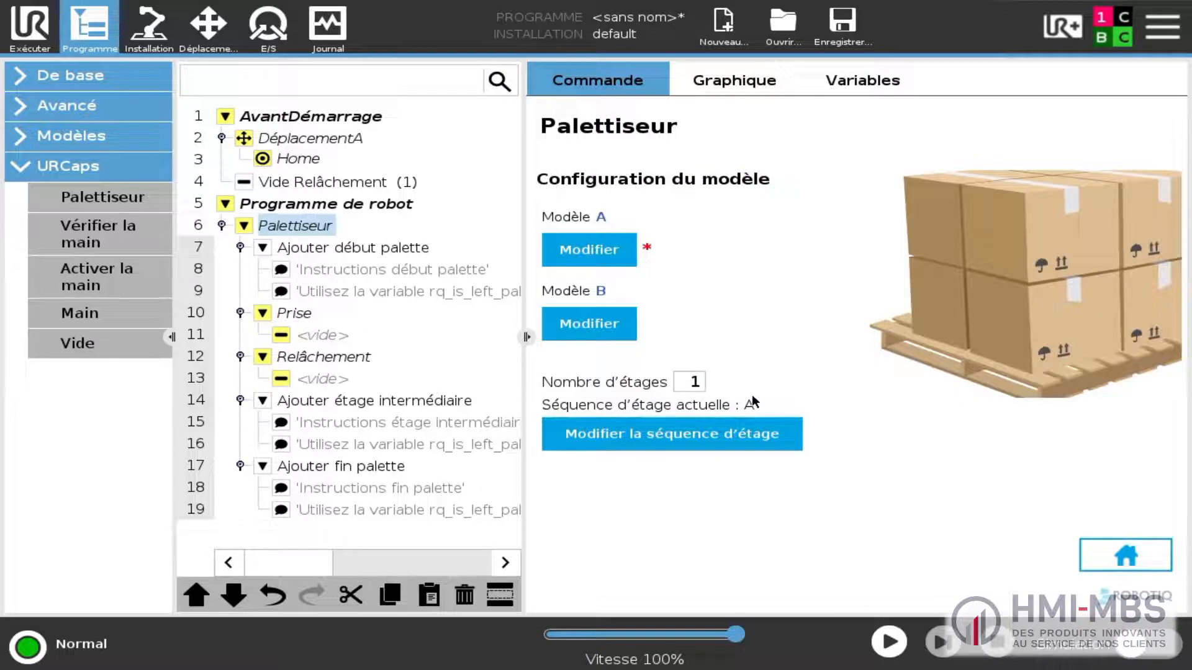
{"action": "left_click", "coordinate": [605, 247]}
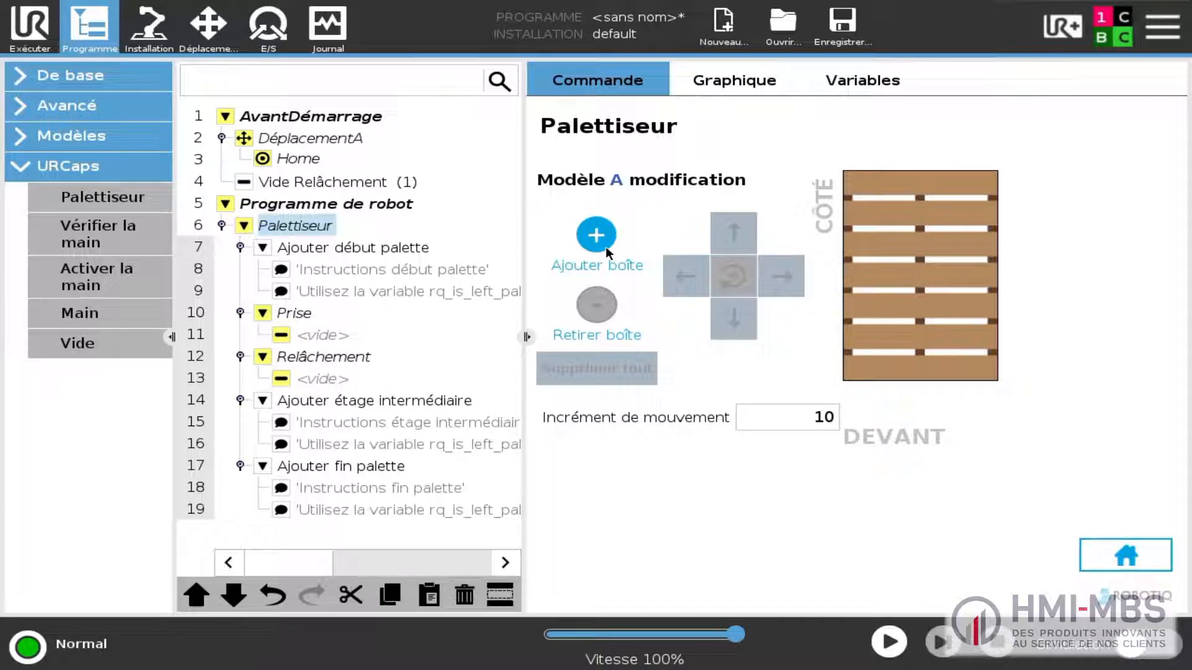
{"action": "left_click", "coordinate": [595, 241]}
{"action": "left_click", "coordinate": [781, 276]}
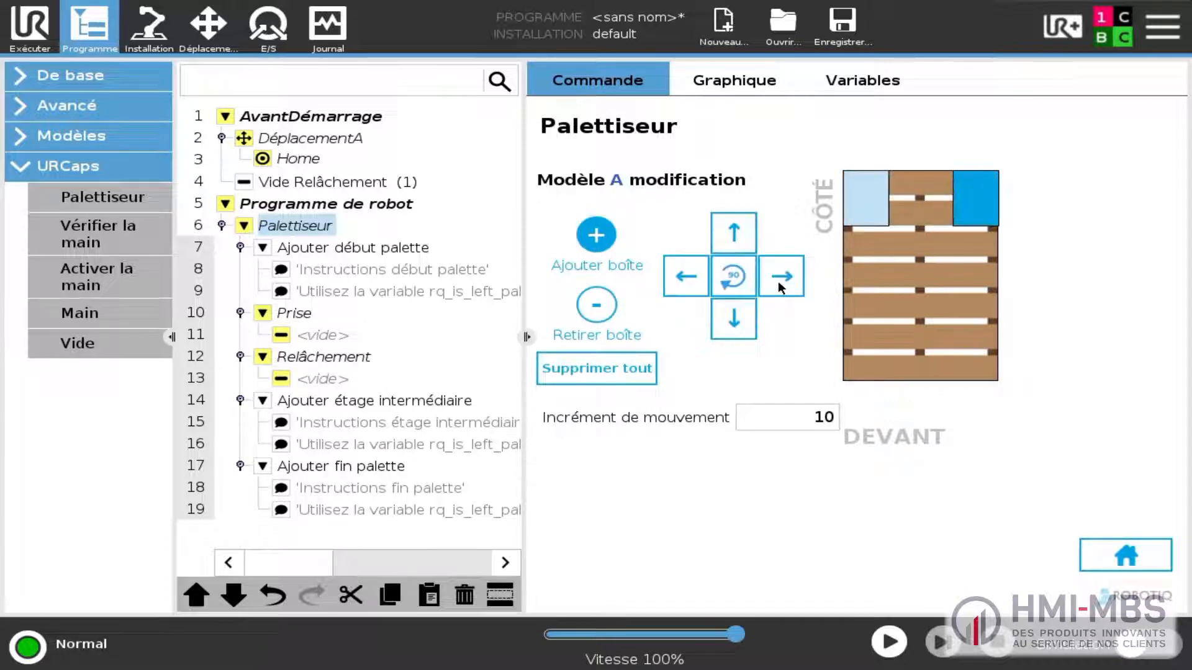
{"action": "left_click", "coordinate": [783, 277]}
- Add boxes to model A to form a second row of three directly below the first
{"action": "left_click", "coordinate": [596, 237]}
{"action": "left_click", "coordinate": [747, 327]}
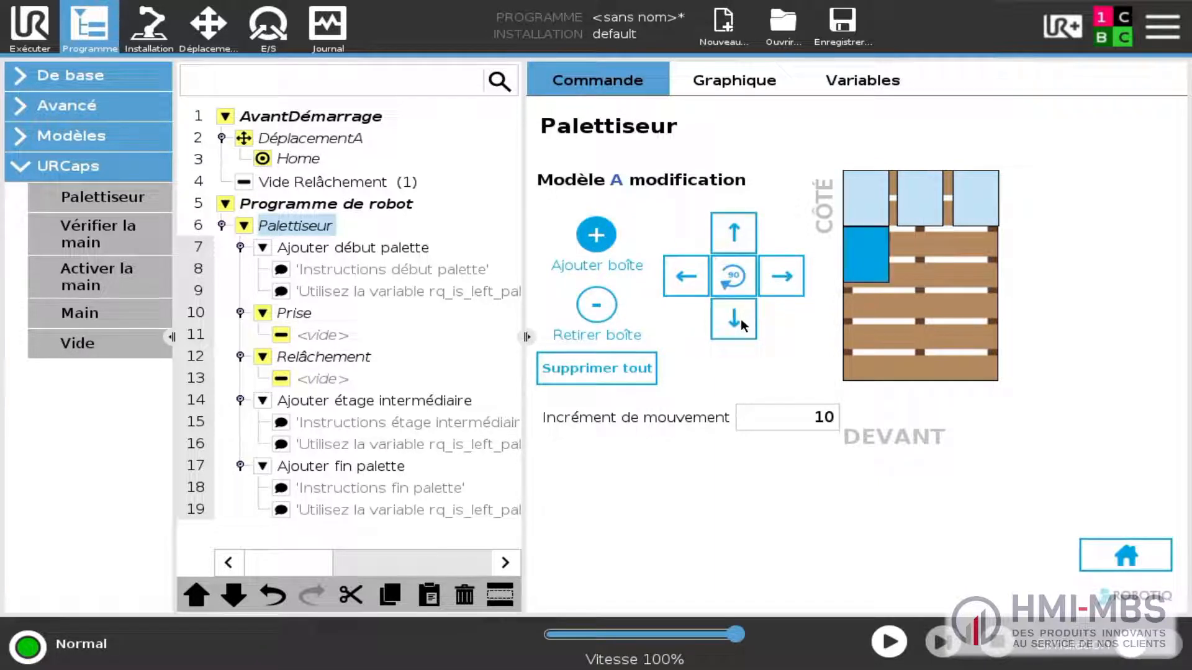
{"action": "left_click", "coordinate": [597, 237]}
{"action": "left_click", "coordinate": [735, 325]}
{"action": "left_click", "coordinate": [780, 282]}
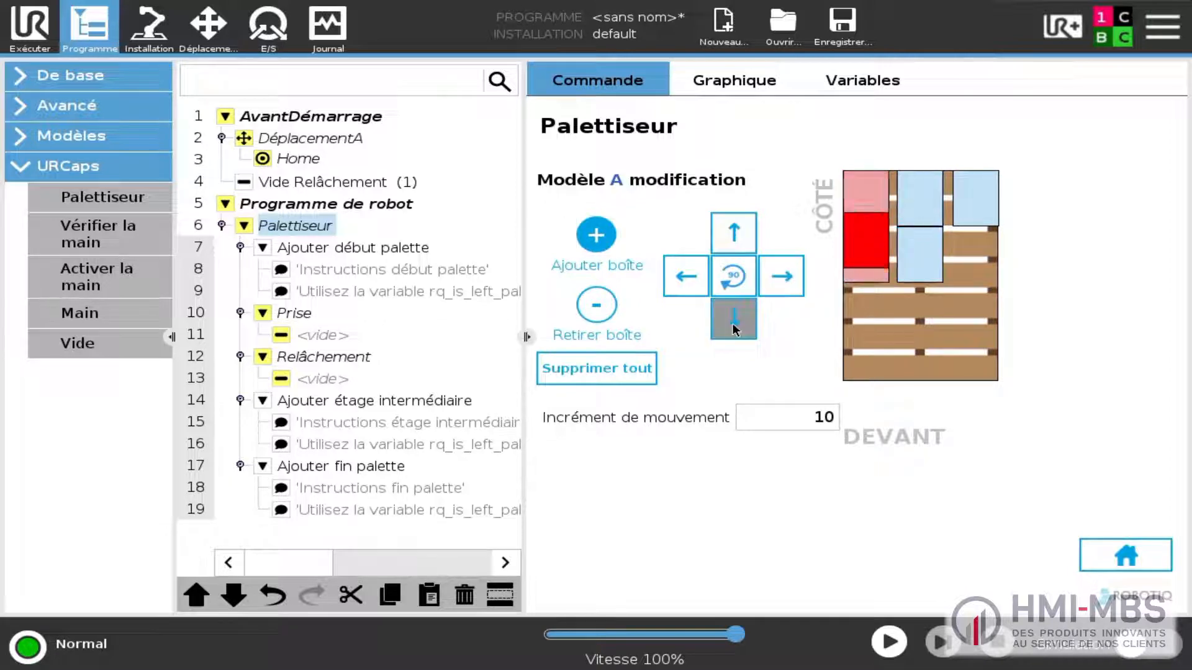
{"action": "left_click", "coordinate": [783, 287]}
- Set the movement increment to 200 and place a box in each of the two corners at the pallet's DEVANT edge
{"action": "left_click", "coordinate": [823, 424]}
{"action": "left_click", "coordinate": [838, 303]}
{"action": "left_click", "coordinate": [791, 358]}
{"action": "left_click", "coordinate": [791, 358]}
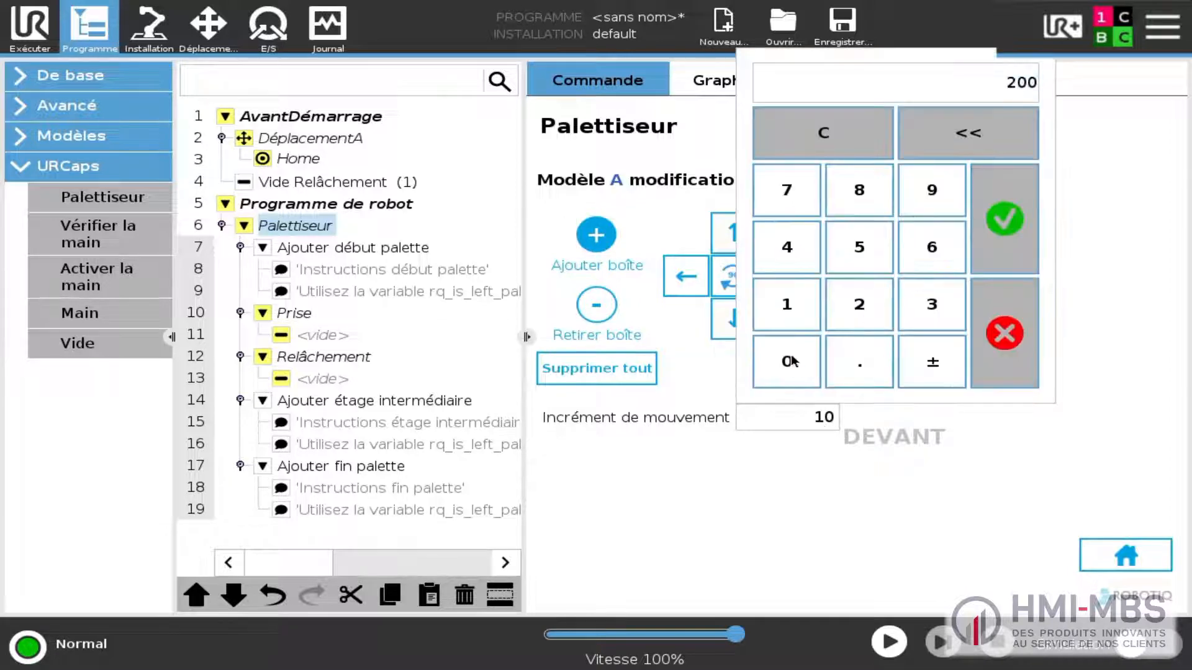
{"action": "left_click", "coordinate": [1003, 219]}
{"action": "left_click", "coordinate": [597, 233]}
{"action": "left_click", "coordinate": [734, 319]}
{"action": "left_click", "coordinate": [599, 233]}
{"action": "left_click", "coordinate": [729, 324]}
{"action": "left_click", "coordinate": [782, 278]}
- Add a box to the DEVANT row and shift it right from the corner with a movement increment of 100
{"action": "left_click", "coordinate": [593, 237]}
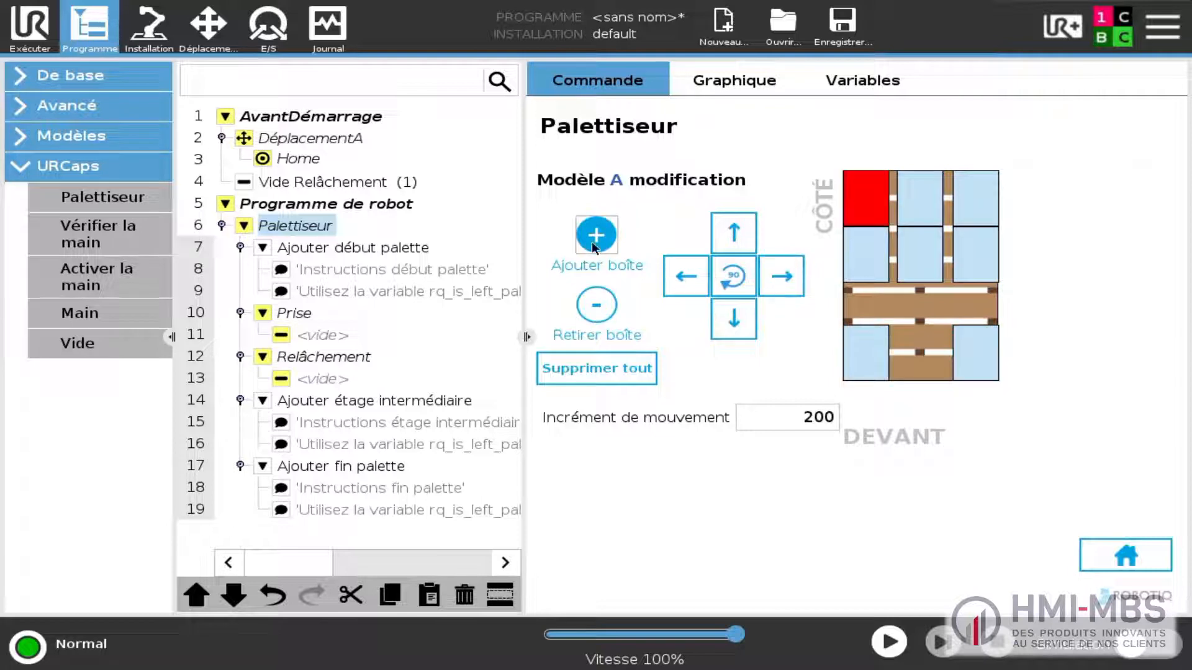
{"action": "left_click", "coordinate": [732, 320]}
{"action": "left_click", "coordinate": [812, 423]}
{"action": "left_click", "coordinate": [789, 303]}
{"action": "left_click", "coordinate": [1012, 225]}
{"action": "left_click", "coordinate": [783, 279]}
{"action": "left_click", "coordinate": [783, 280]}
{"action": "left_click", "coordinate": [784, 280]}
- Set the movement increment to 10 and nudge the box left to centre it in the DEVANT row
{"action": "left_click", "coordinate": [809, 418]}
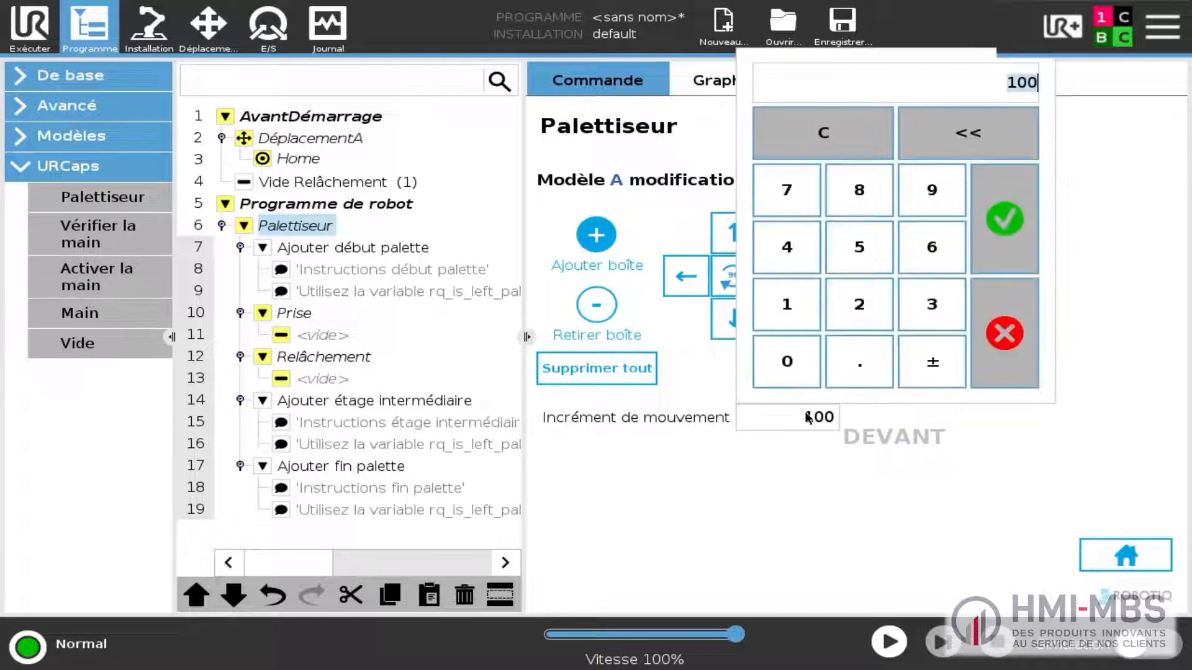
{"action": "left_click", "coordinate": [787, 304]}
{"action": "left_click", "coordinate": [787, 360]}
{"action": "left_click", "coordinate": [1002, 220]}
{"action": "left_click", "coordinate": [669, 284]}
- Add a box to model A, rotate it 90° and move it into the gap above the DEVANT row on the CÔTÉ side
{"action": "left_click", "coordinate": [599, 238]}
{"action": "left_click", "coordinate": [726, 330]}
{"action": "left_click", "coordinate": [726, 330]}
{"action": "left_click", "coordinate": [726, 330]}
{"action": "left_click", "coordinate": [725, 284]}
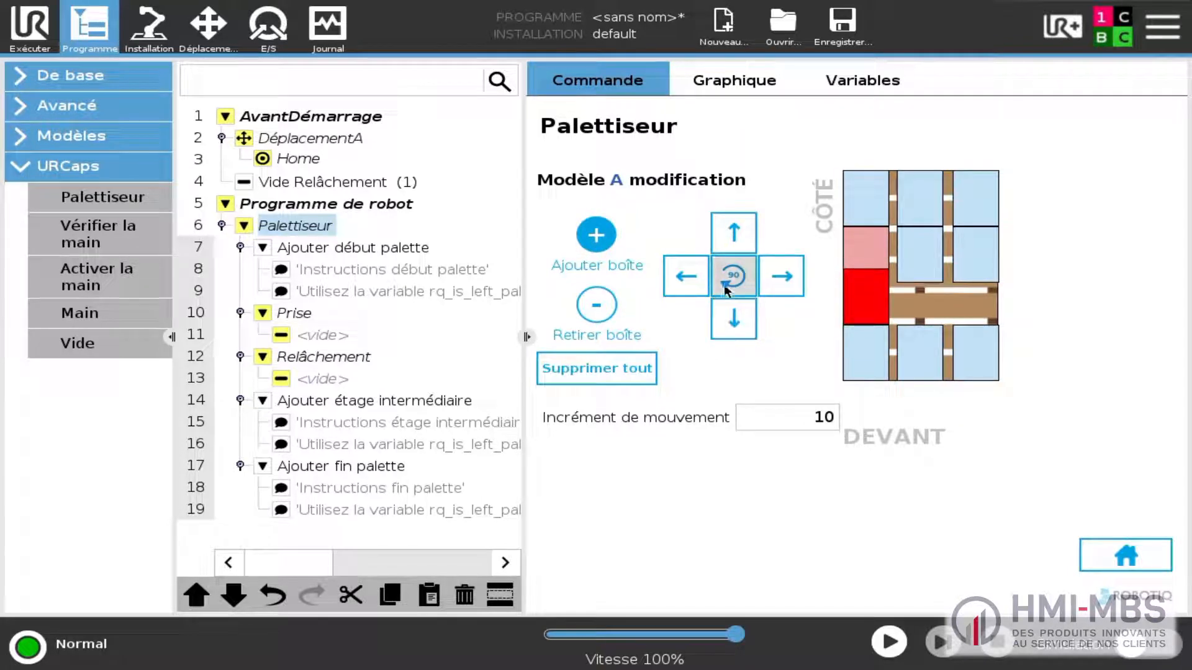
{"action": "left_click", "coordinate": [728, 329]}
- Add a second rotated box in the same gap, shift it to the opposite side with a movement increment of 200, and close model A
{"action": "left_click", "coordinate": [602, 241]}
{"action": "left_click", "coordinate": [728, 321]}
{"action": "left_click", "coordinate": [728, 322]}
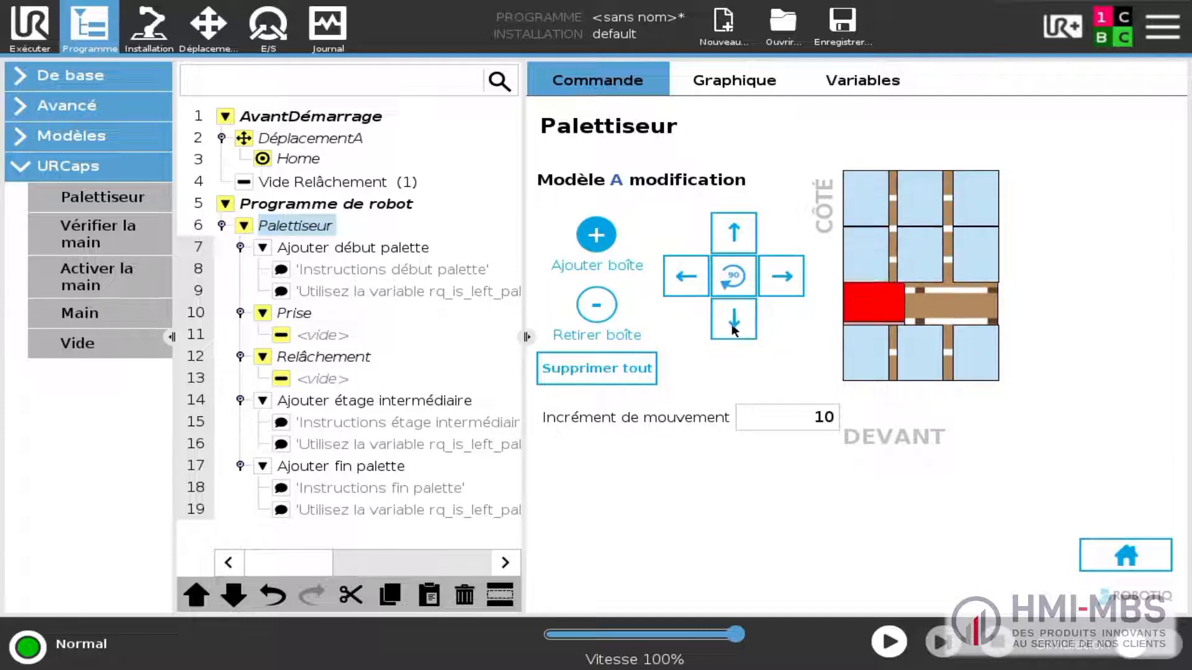
{"action": "left_click", "coordinate": [787, 417]}
{"action": "left_click", "coordinate": [857, 306]}
{"action": "left_click", "coordinate": [784, 361]}
{"action": "left_click", "coordinate": [785, 360]}
{"action": "left_click", "coordinate": [1001, 219]}
{"action": "left_click", "coordinate": [780, 276]}
{"action": "left_click", "coordinate": [1138, 553]}
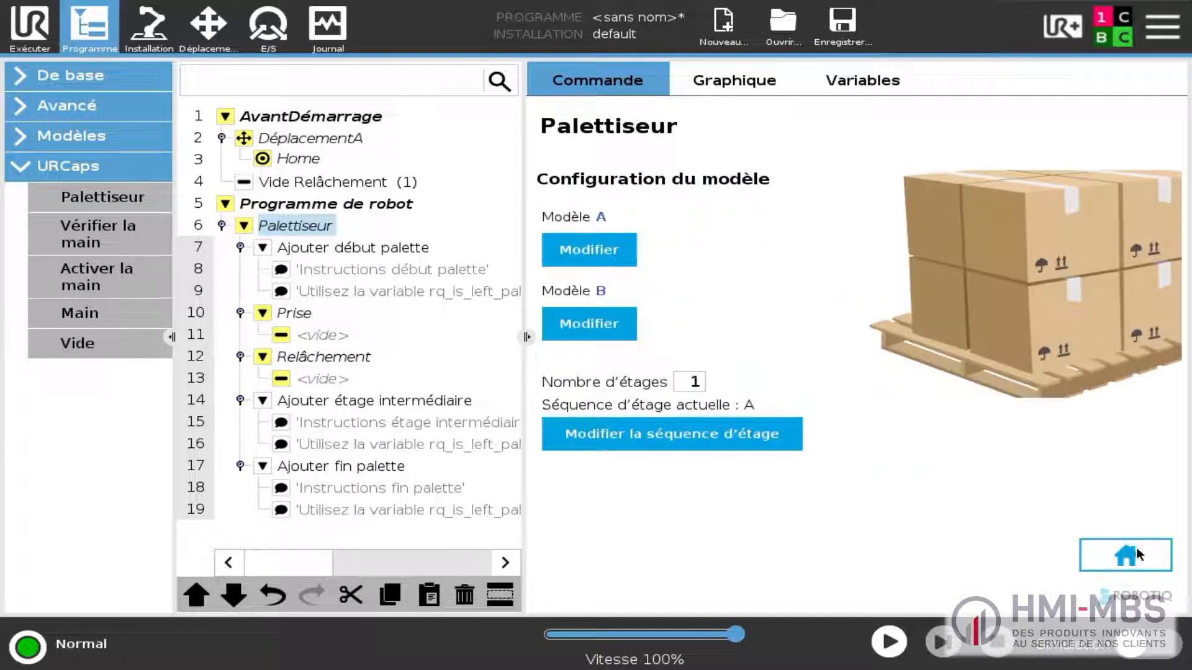
- View the empty model B without editing it, and set the number of layers (Nombre d'étages) to 2
{"action": "left_click", "coordinate": [617, 322]}
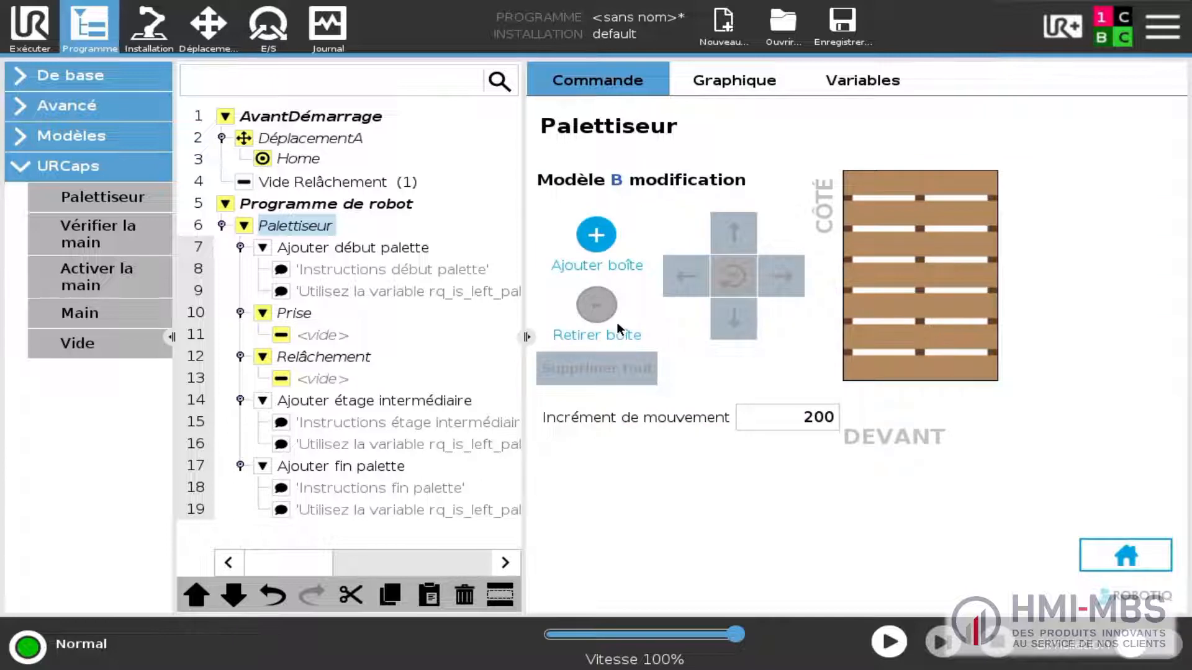
{"action": "left_click", "coordinate": [1138, 557]}
{"action": "left_click", "coordinate": [695, 382]}
{"action": "left_click", "coordinate": [801, 273]}
{"action": "left_click", "coordinate": [941, 193]}
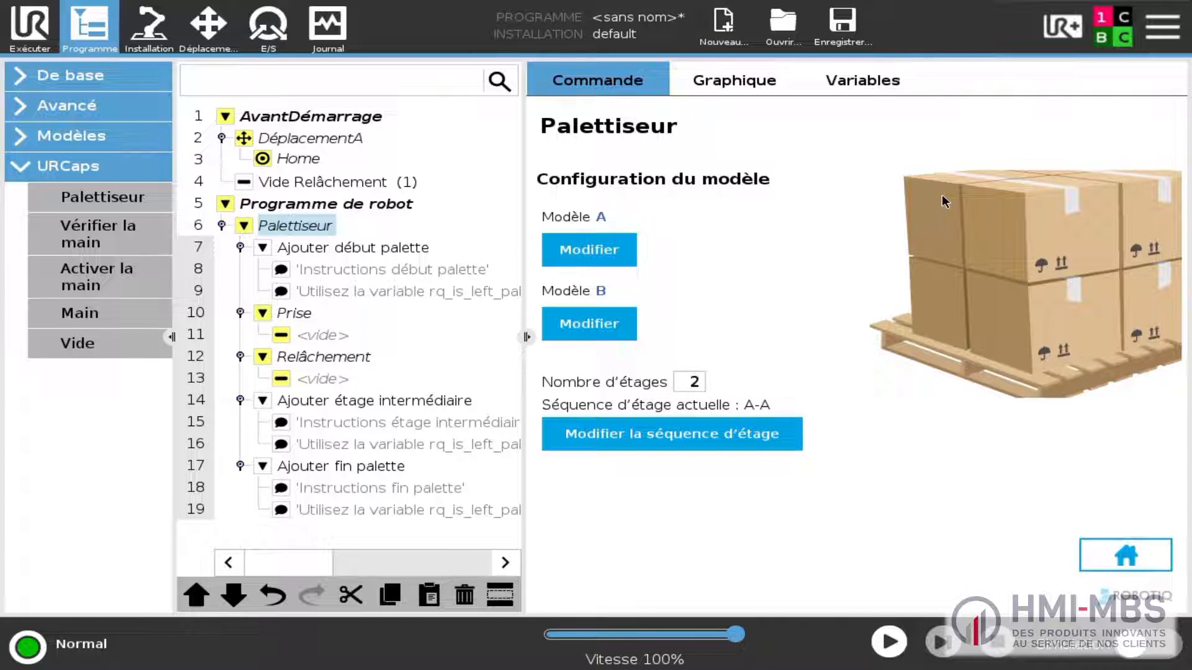
{"action": "left_click", "coordinate": [1124, 557]}
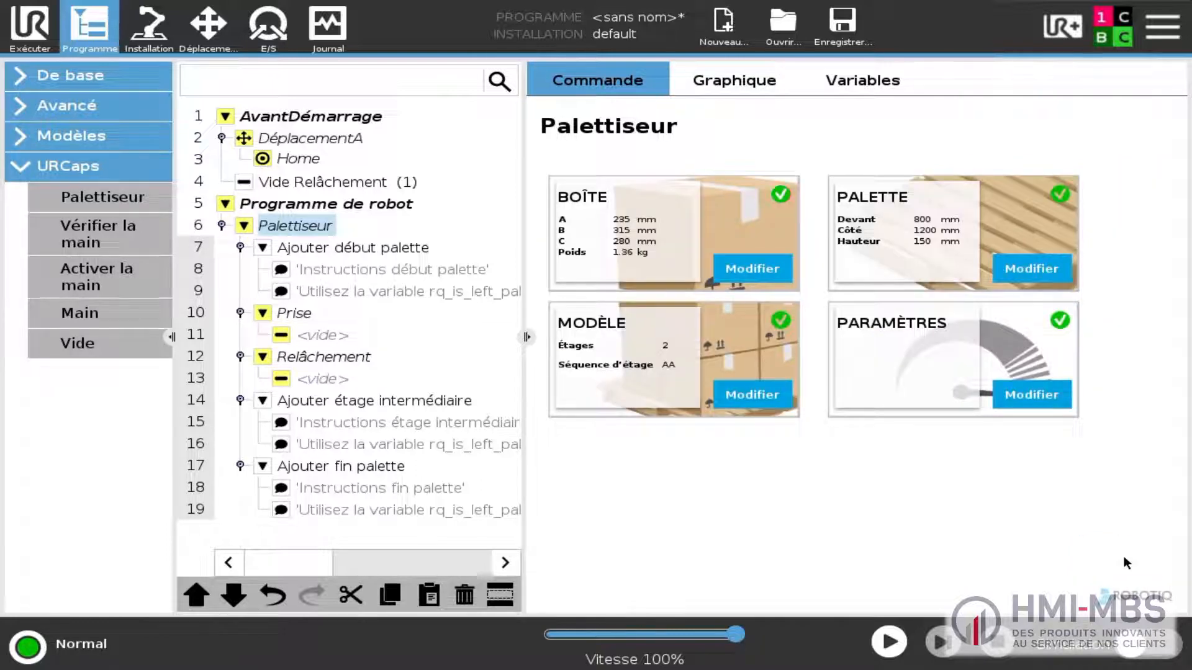
- In the Palettiseur parameters, set the box presence signal to digital_in[2] and disable gripper pickup at 90° and 180°
{"action": "left_click", "coordinate": [1031, 394]}
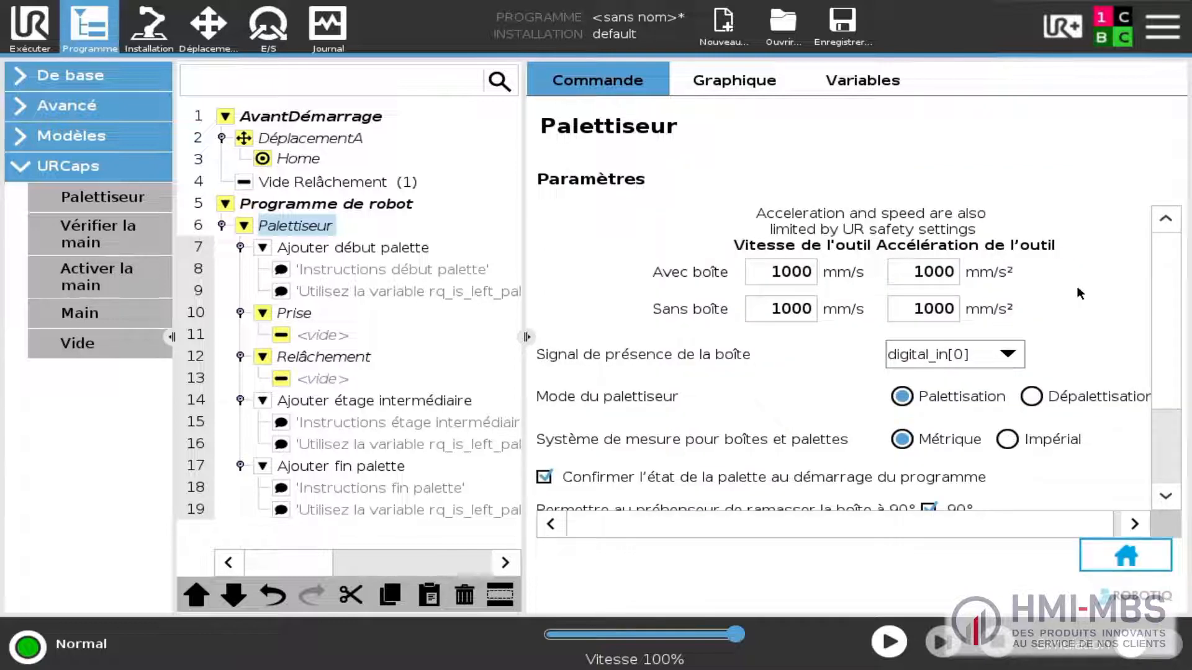
{"action": "left_click", "coordinate": [984, 356]}
{"action": "left_click", "coordinate": [969, 438]}
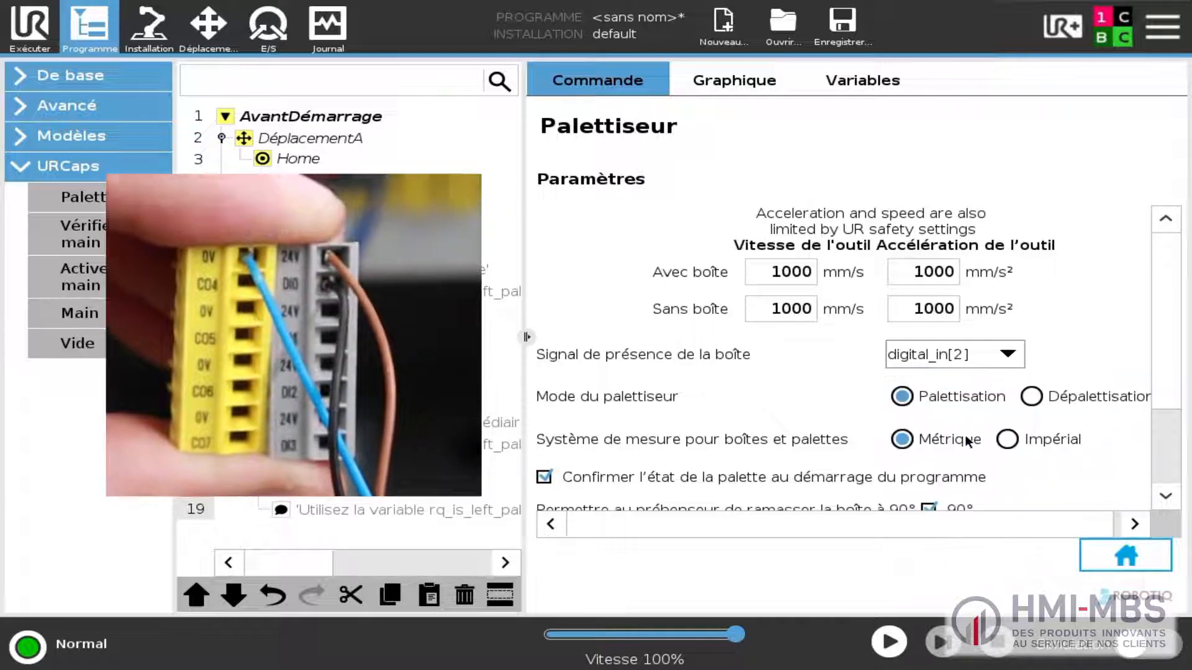
{"action": "left_click_drag", "start_coordinate": [1165, 373], "coordinate": [1169, 437]}
{"action": "left_click", "coordinate": [933, 402]}
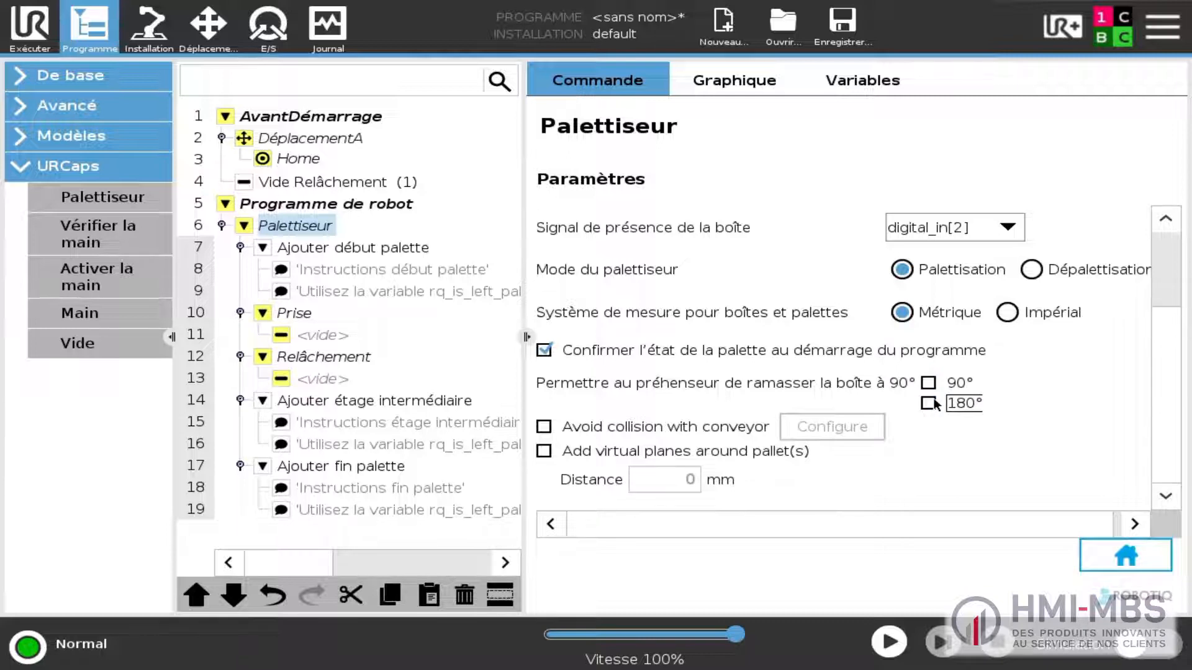
- Enable virtual planes around the pallets with a distance of 0 mm and close the parameters
{"action": "left_click", "coordinate": [769, 451]}
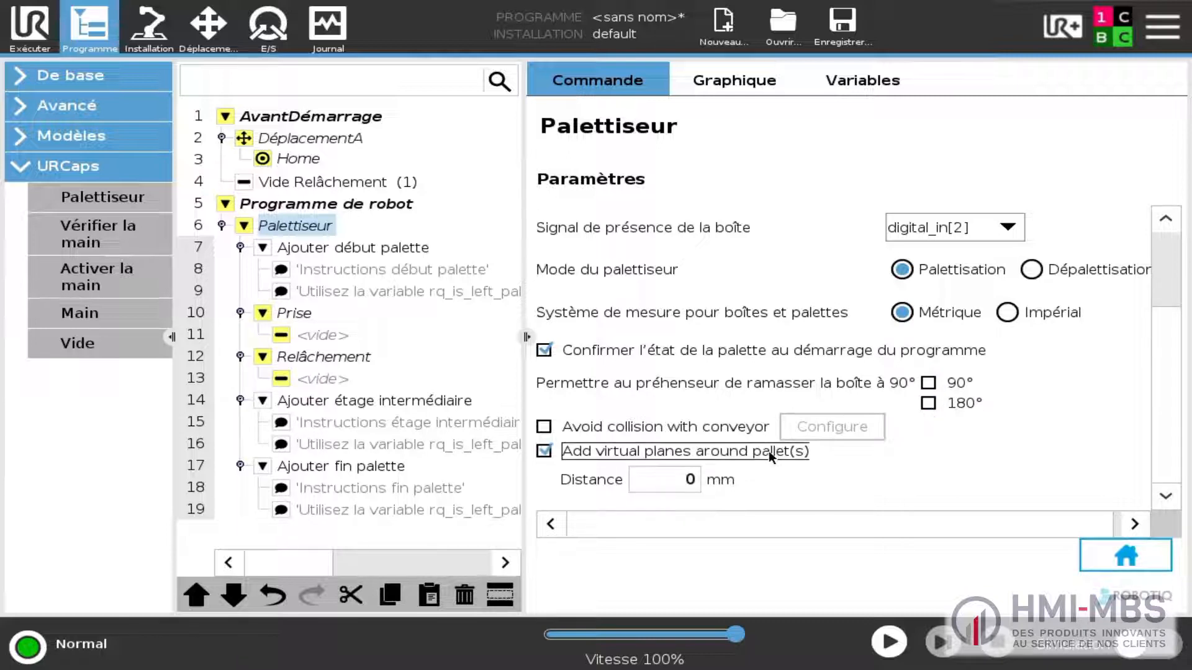
{"action": "left_click", "coordinate": [688, 483]}
{"action": "left_click", "coordinate": [679, 424]}
{"action": "left_click", "coordinate": [881, 285]}
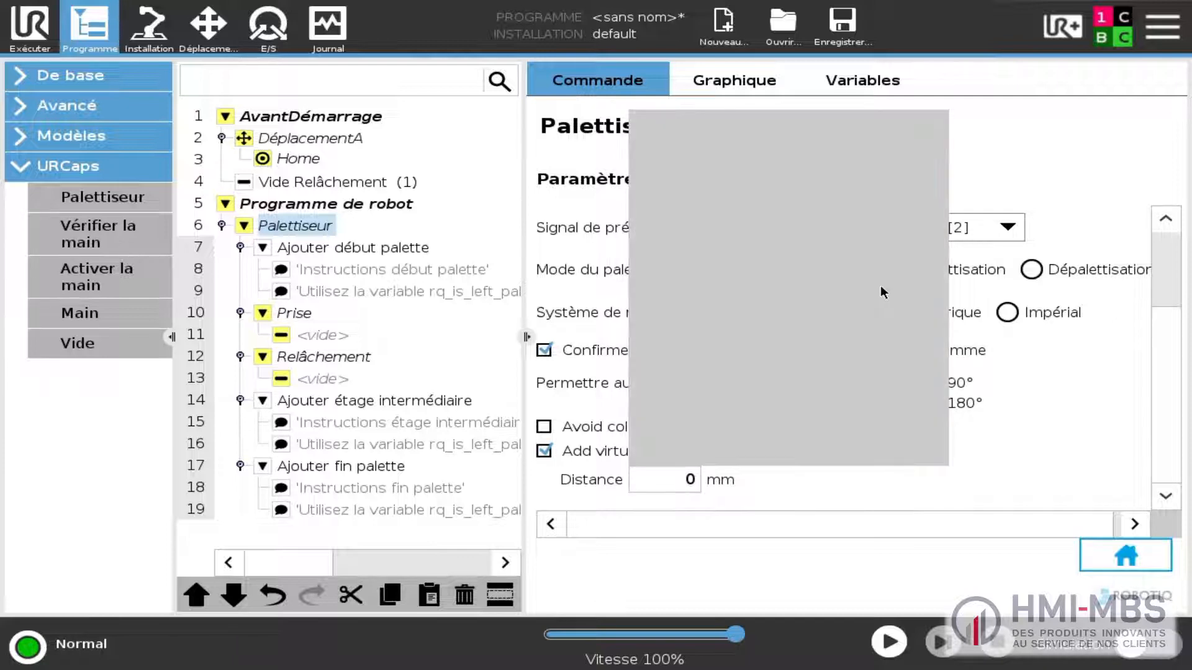
{"action": "left_click", "coordinate": [1119, 569]}
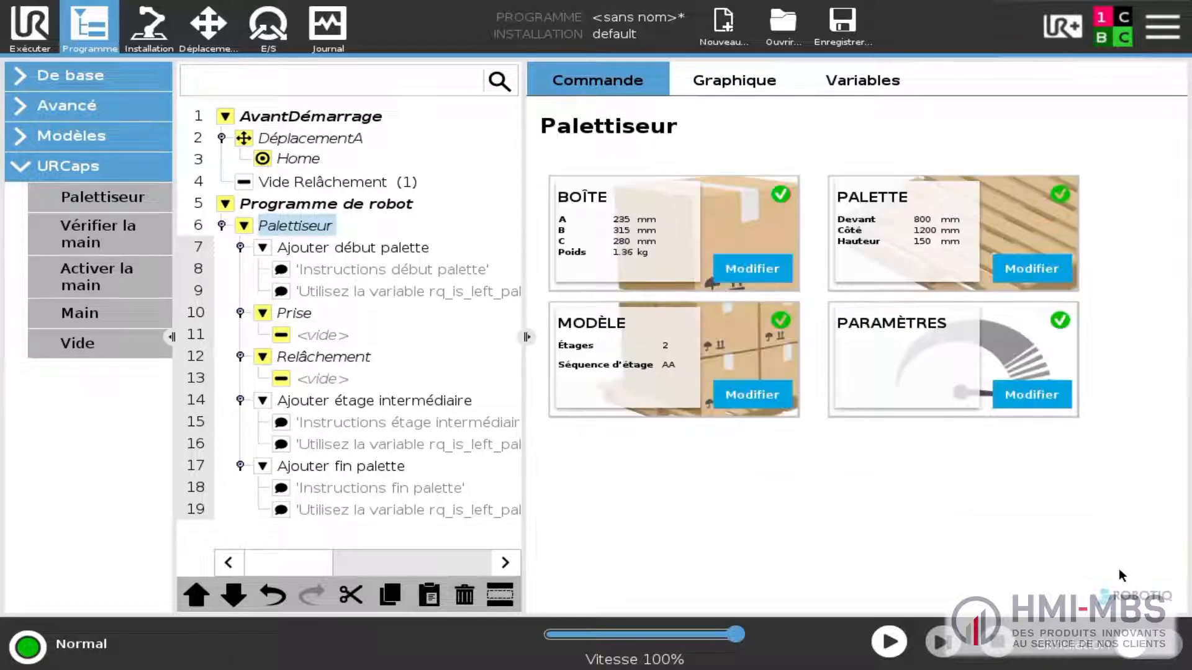
- Add a Vide grip command to the Prise node and a Vide command set to Relâchement to the Relâchement node
{"action": "left_click", "coordinate": [326, 334]}
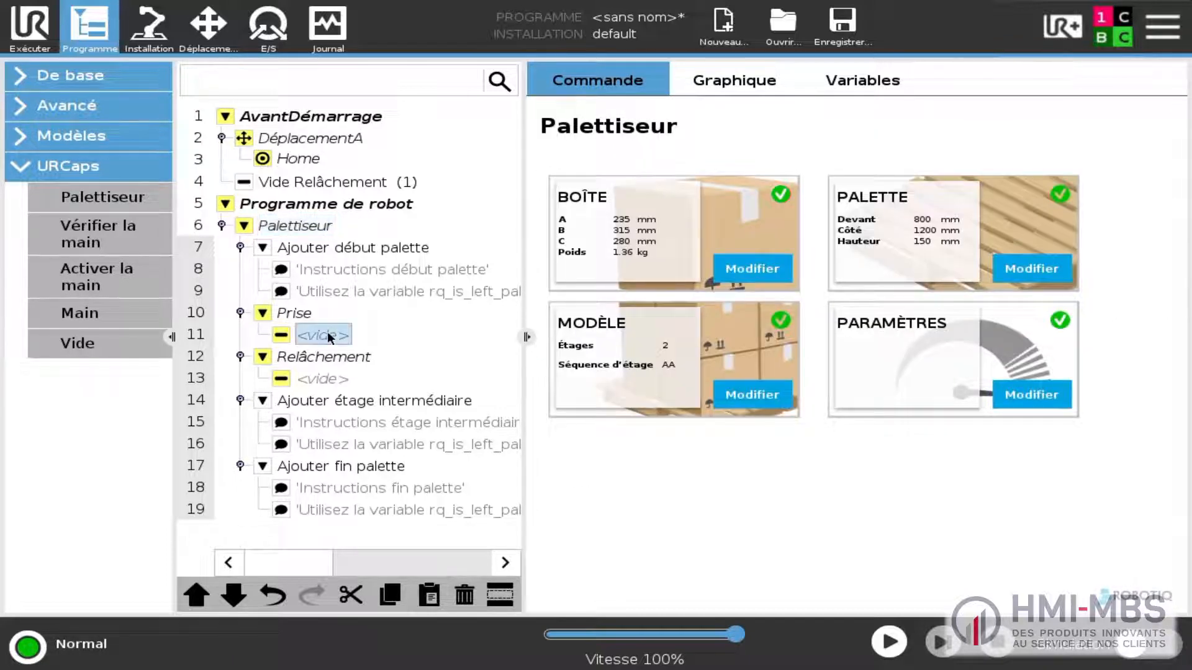
{"action": "left_click", "coordinate": [140, 344]}
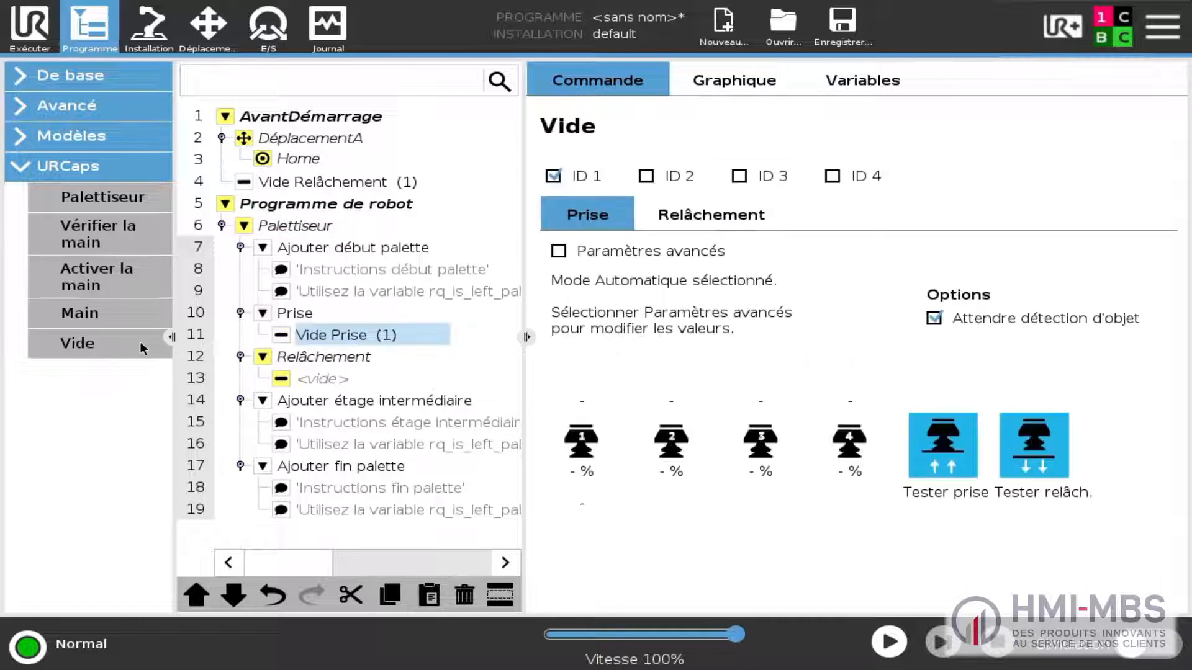
{"action": "left_click", "coordinate": [324, 379]}
{"action": "left_click", "coordinate": [134, 343]}
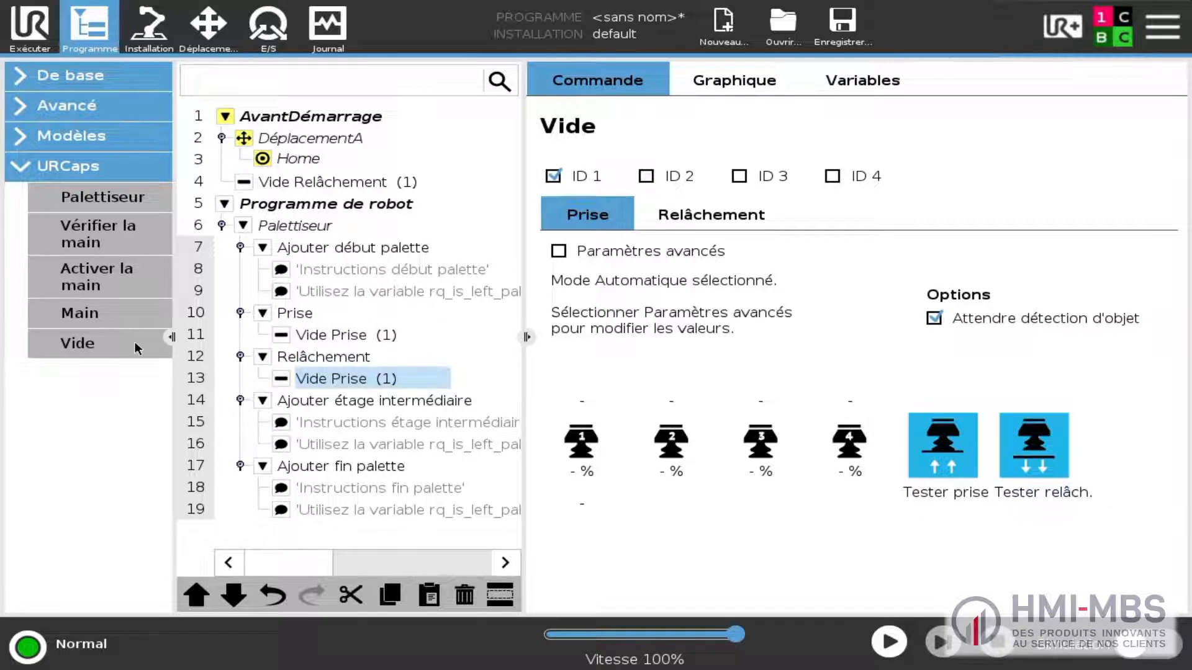
{"action": "left_click", "coordinate": [714, 215]}
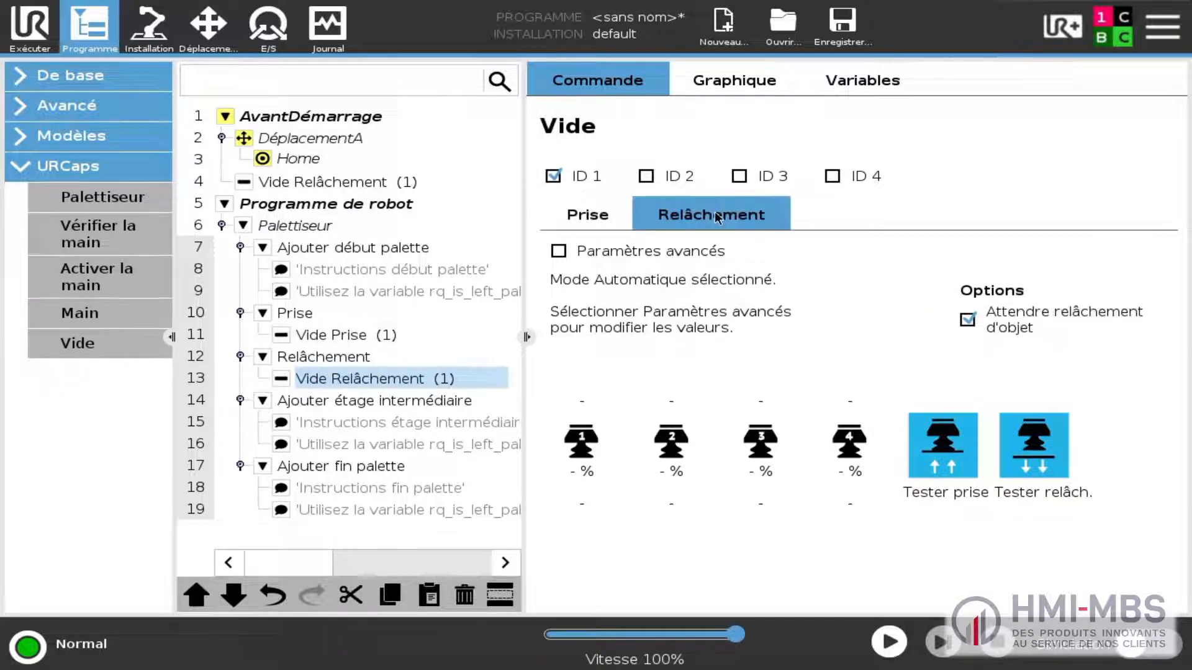
- Start teaching the Home waypoint, select Base as the reference feature and align the robot's tool to the Z axis
{"action": "left_click", "coordinate": [296, 160]}
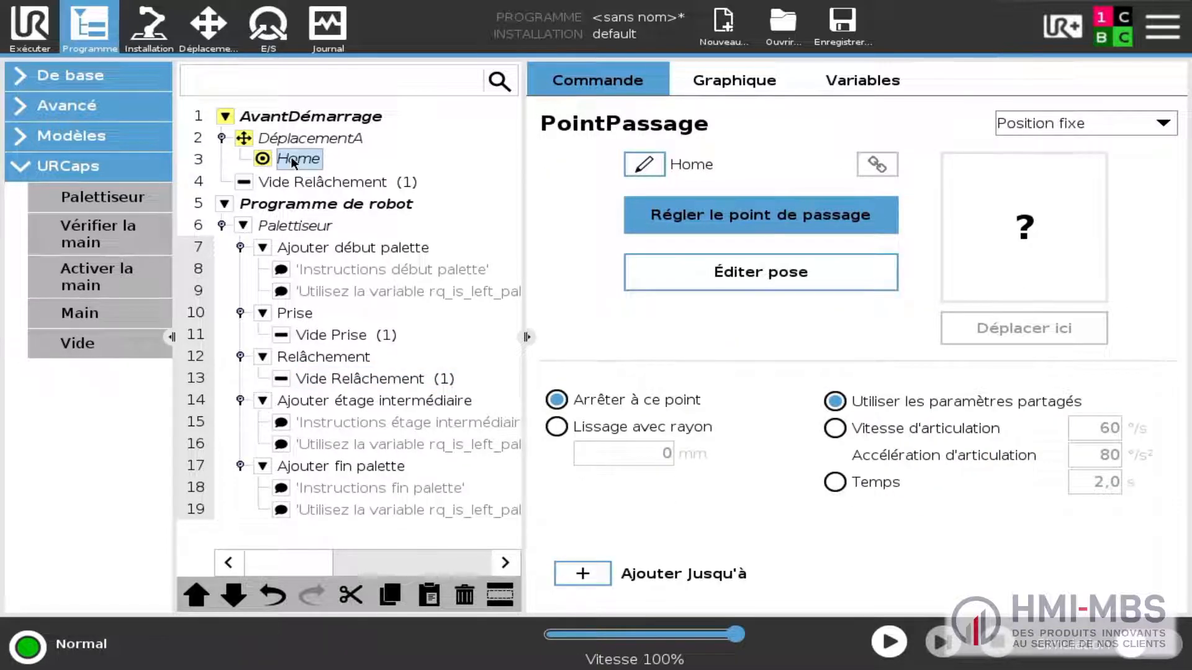
{"action": "left_click", "coordinate": [761, 215]}
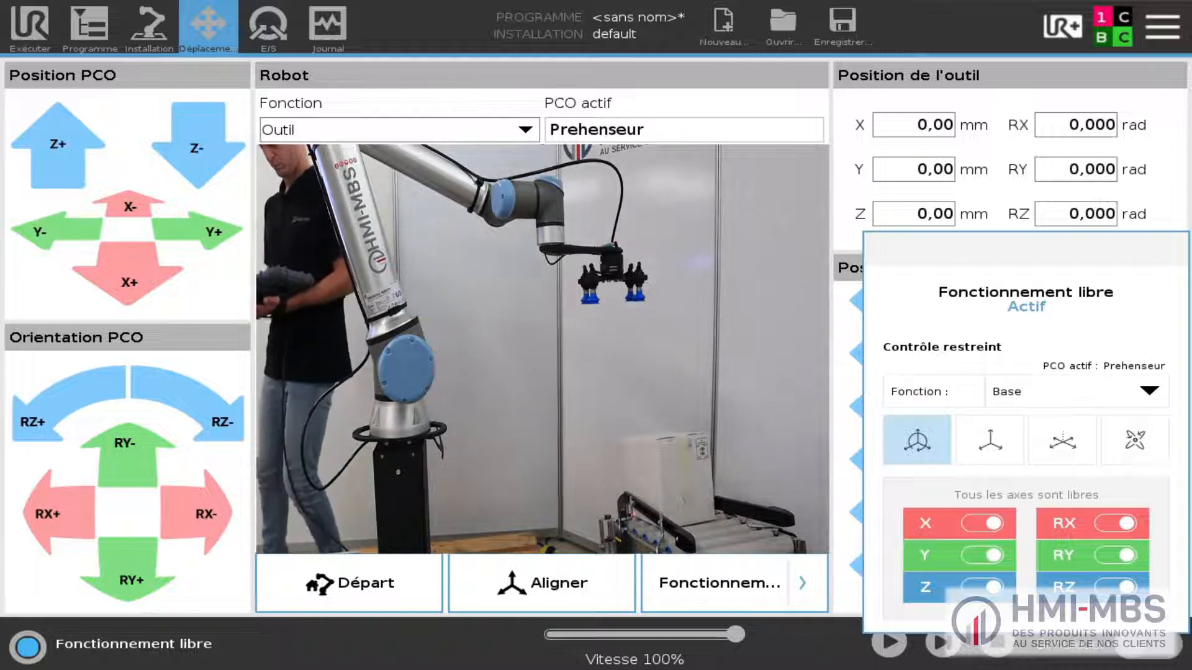
{"action": "left_click", "coordinate": [485, 131]}
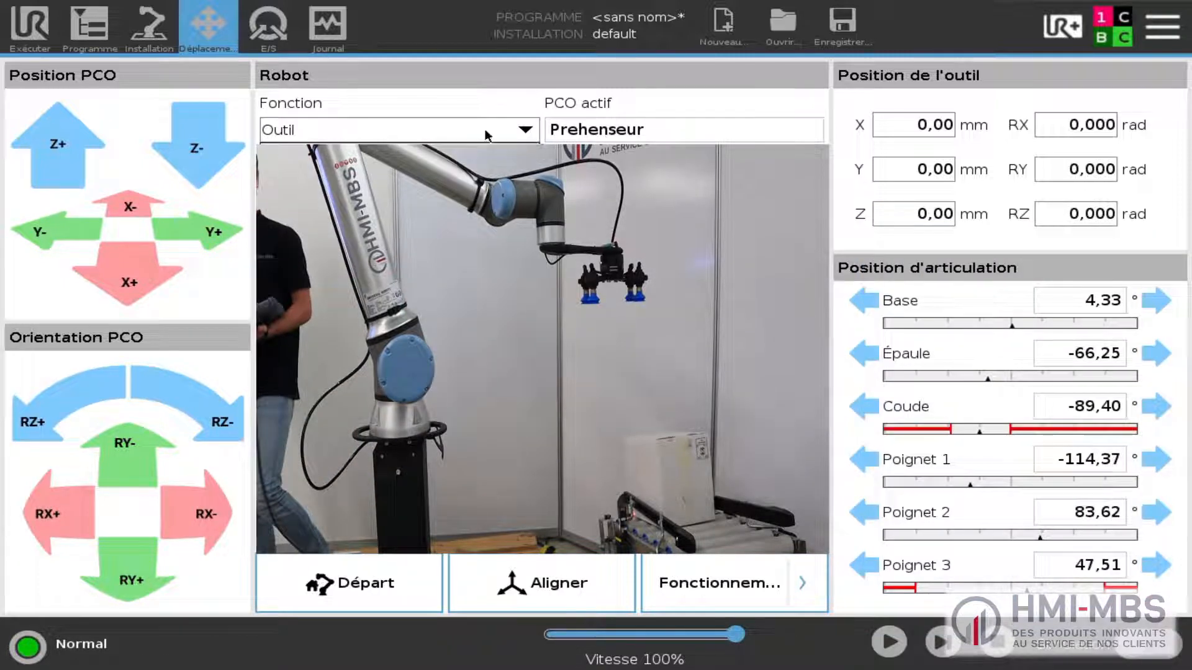
{"action": "left_click", "coordinate": [484, 173]}
{"action": "left_click", "coordinate": [589, 584]}
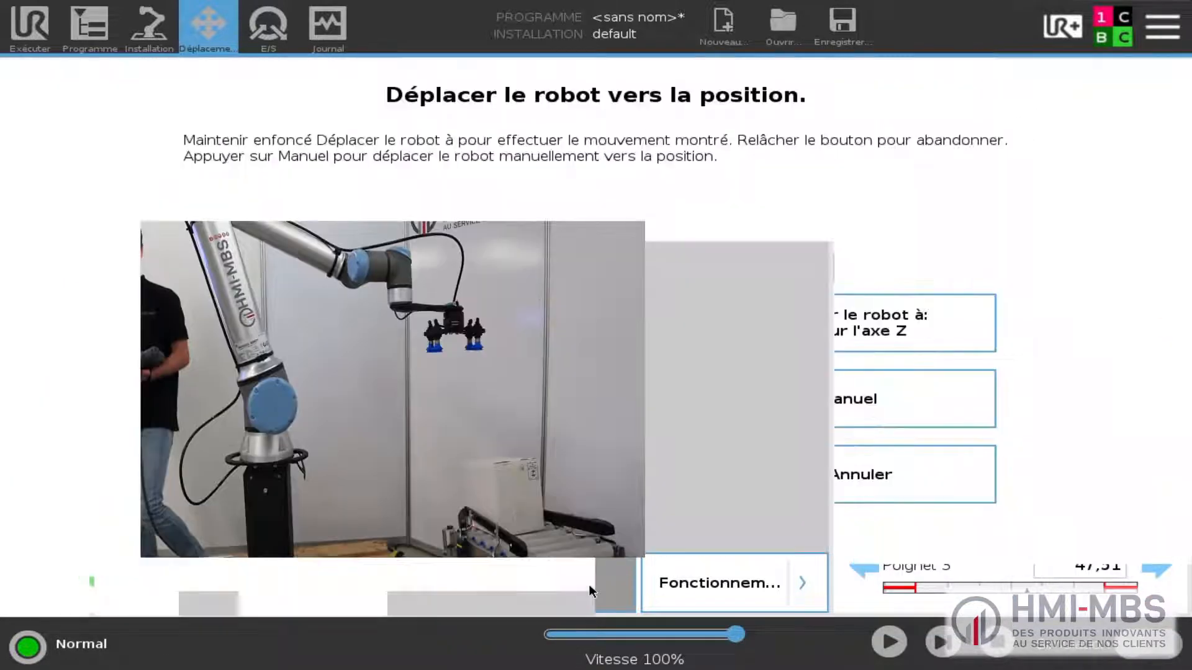
{"action": "left_click", "coordinate": [867, 331]}
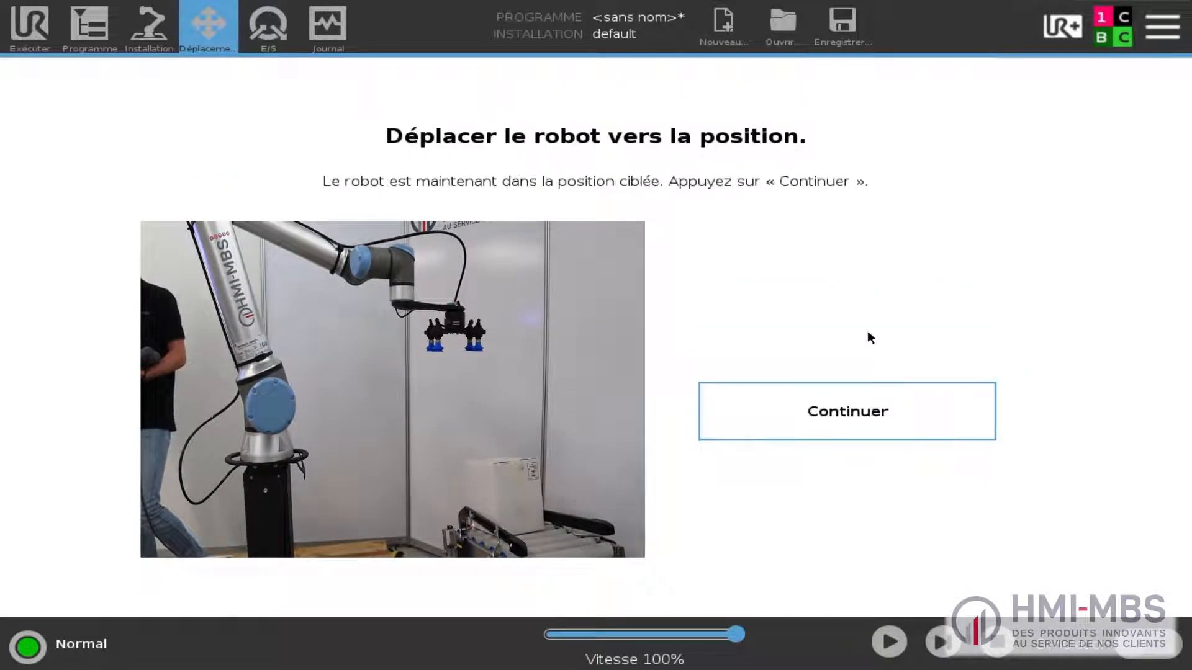
{"action": "left_click", "coordinate": [843, 406]}
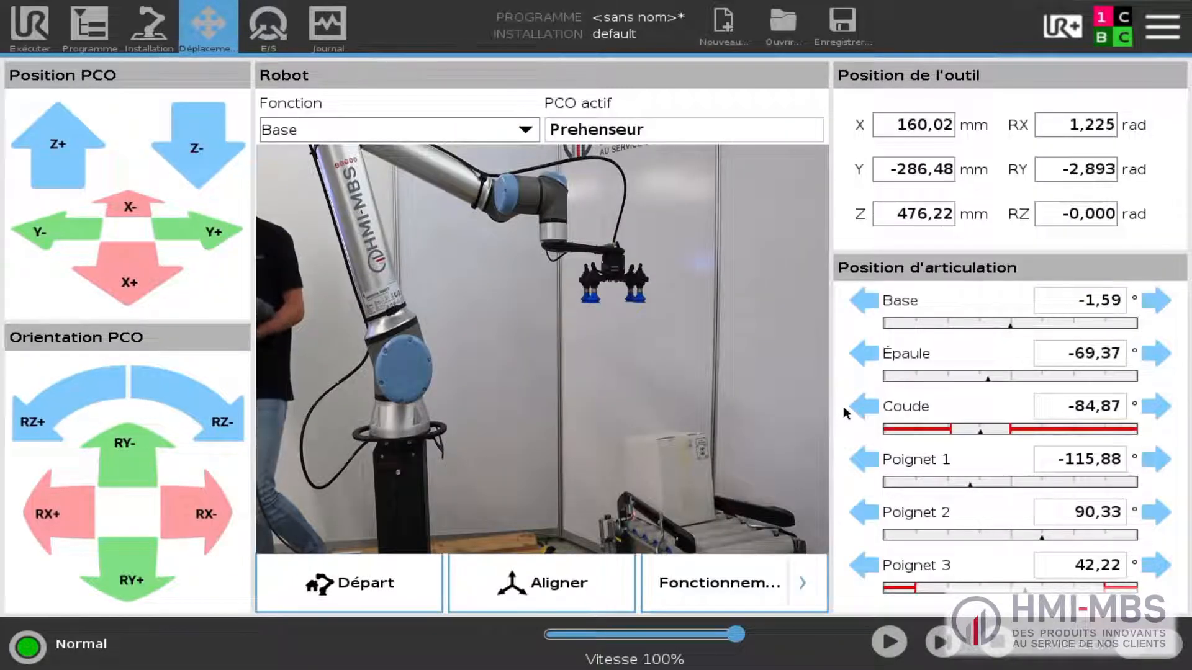